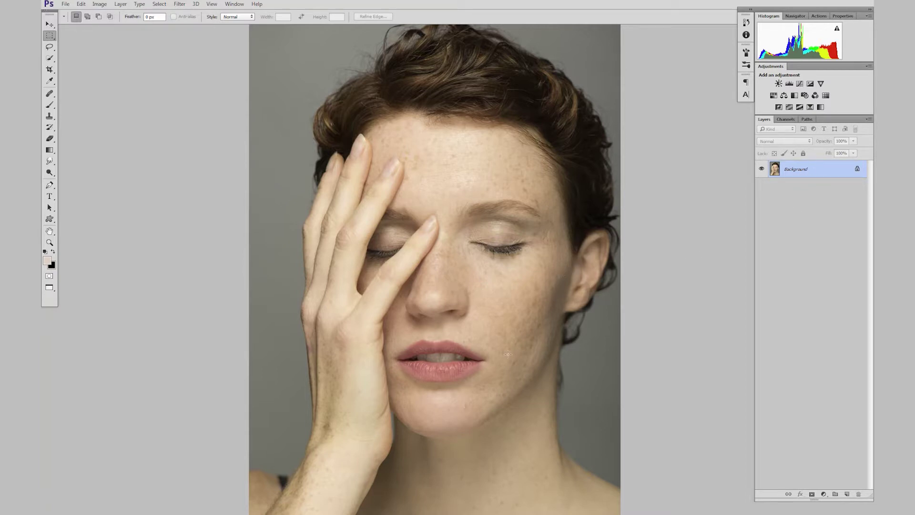
Step: Add a new empty layer above the background and label it with the green layer color
scroll(503, 344, "down", 2)
scroll(506, 327, "up", 3)
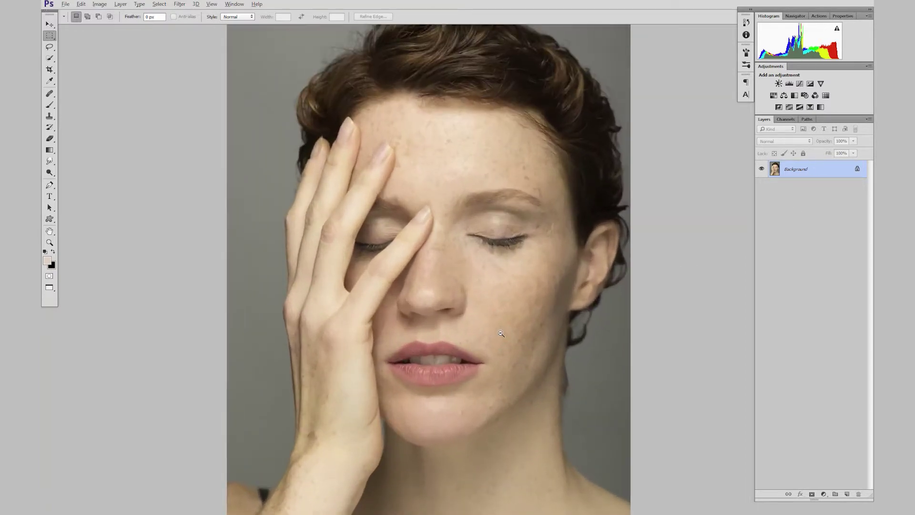
left_click_drag(509, 320, 547, 296)
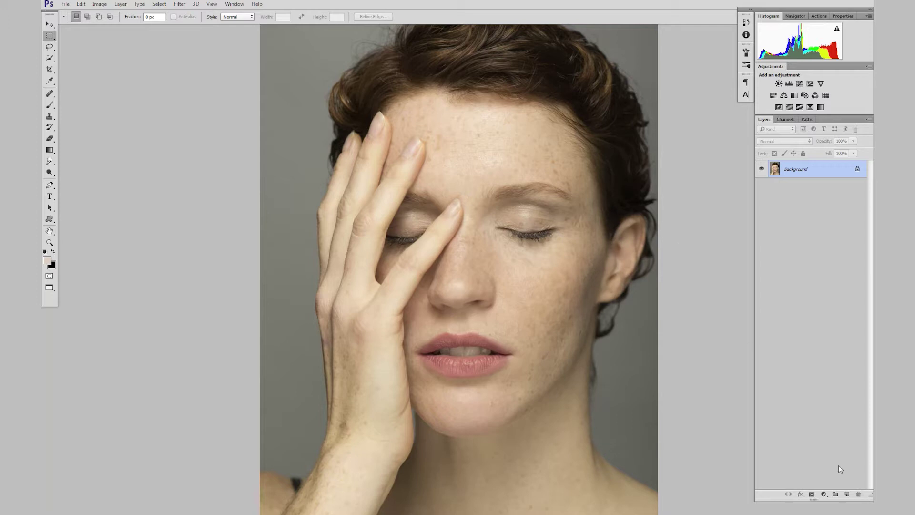
left_click(847, 494)
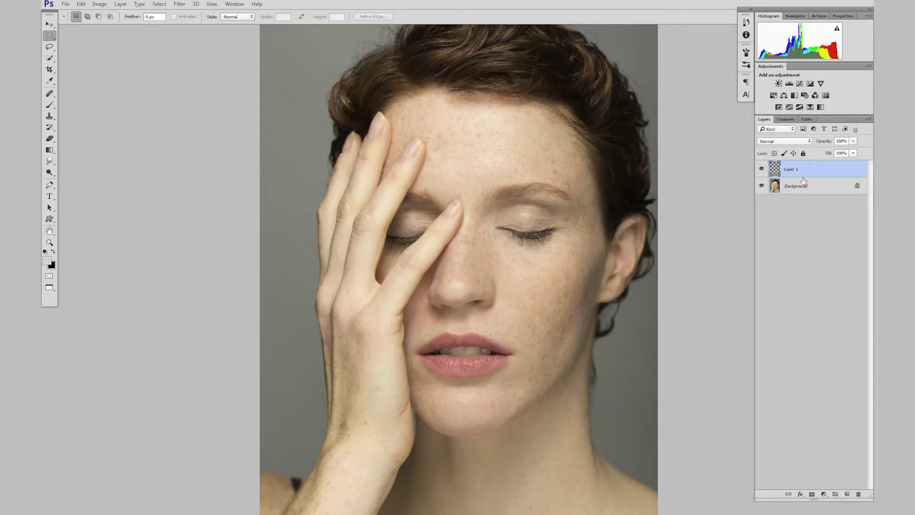
right_click(761, 170)
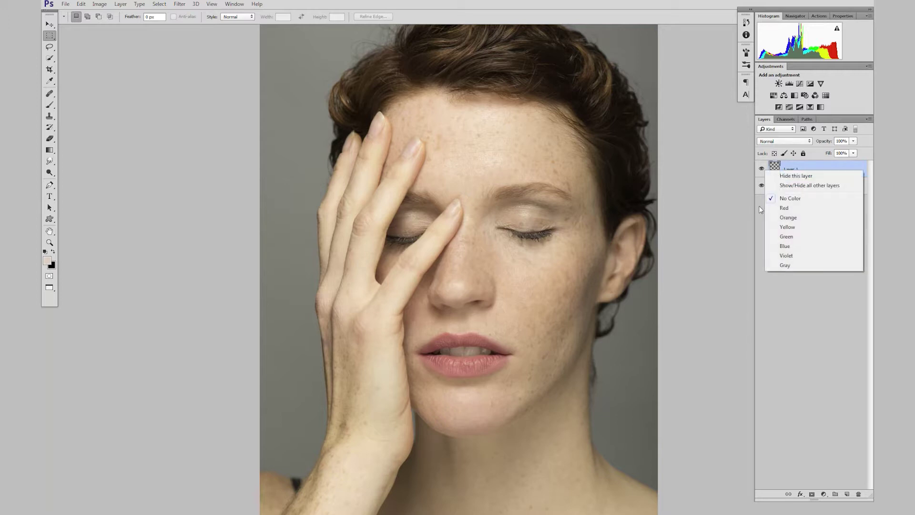
left_click(784, 237)
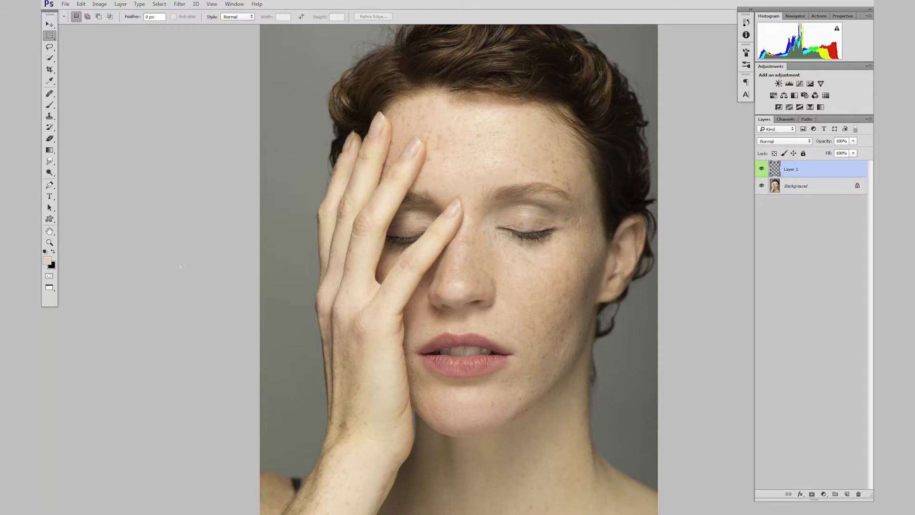
Step: Switch to the Brush tool and set the background color to a bright green with a hue of 160
key("b")
left_click(52, 265)
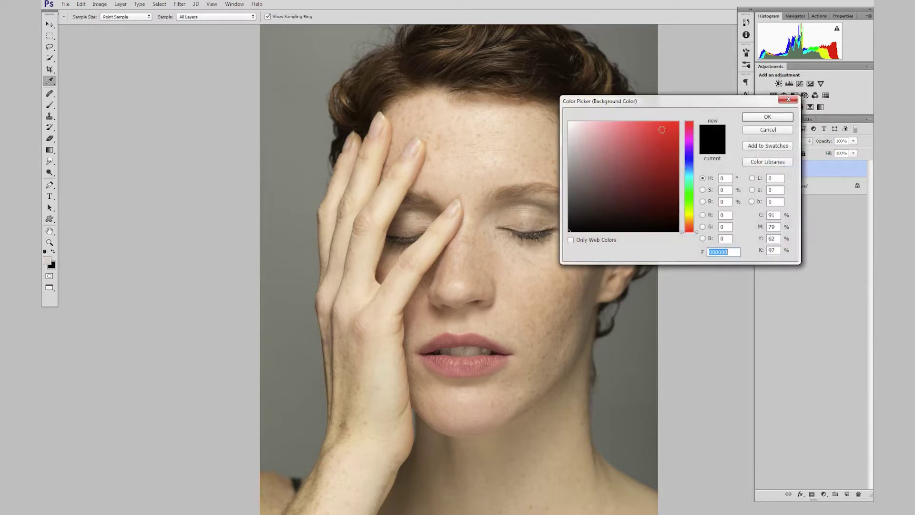
left_click(686, 184)
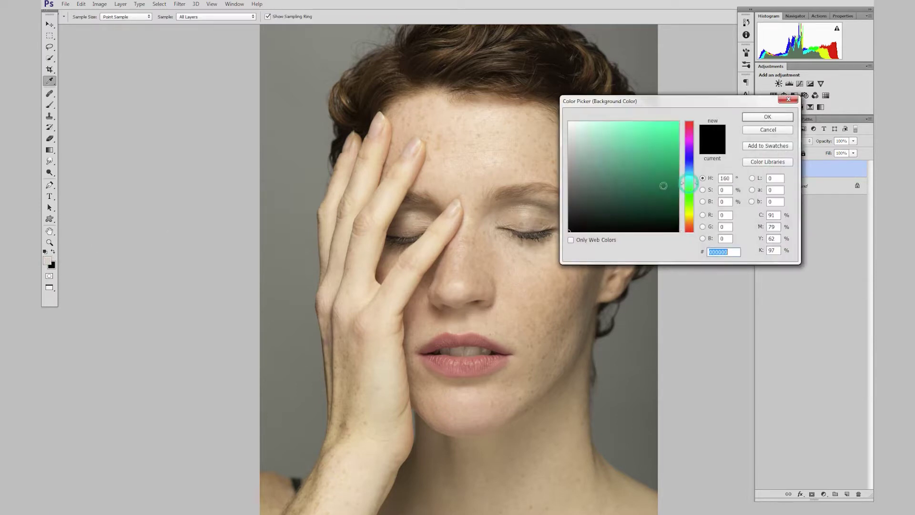
left_click(644, 145)
left_click(765, 116)
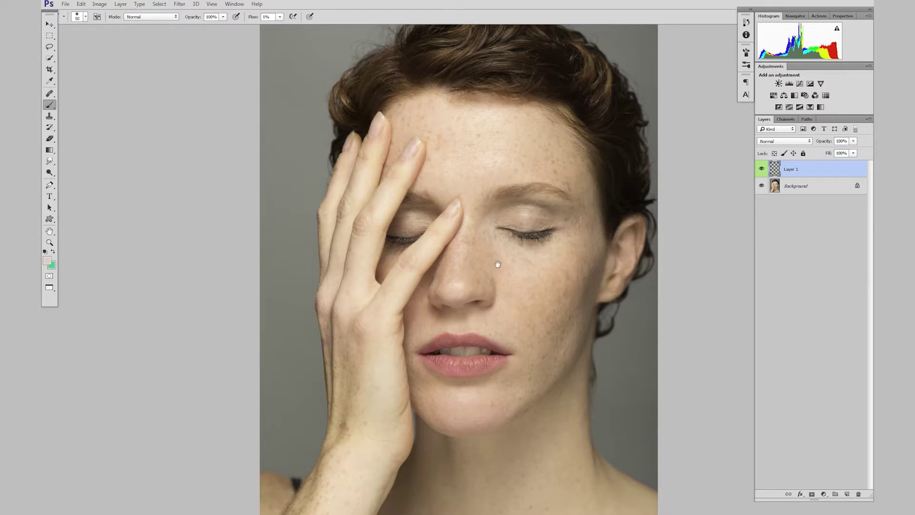
Step: Examine the woman's face up close, from the forehead and eye down to the cheek and lips, for retouching needs
left_click_drag(496, 265, 438, 288)
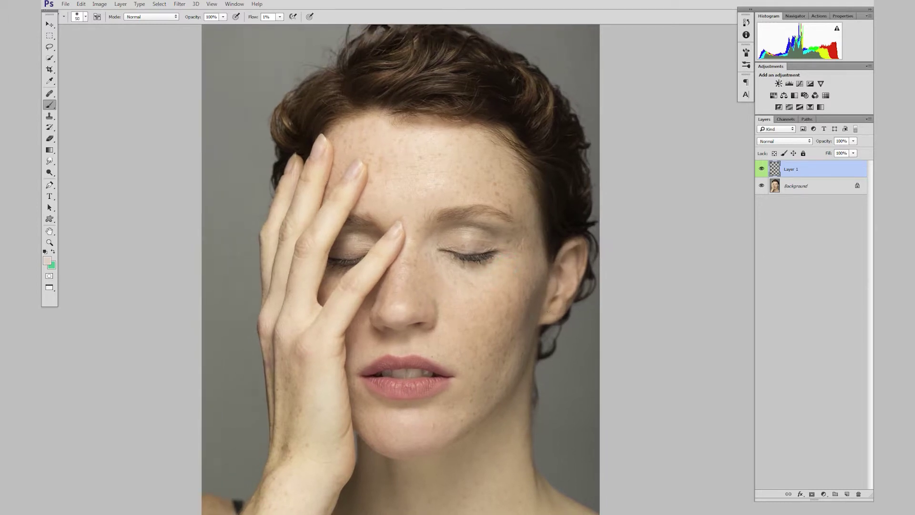
left_click(510, 316, "alt")
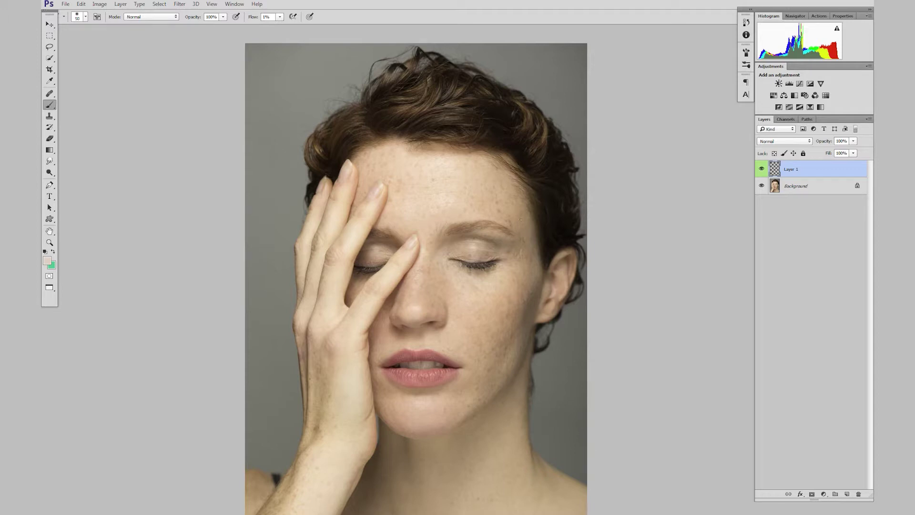
left_click_drag(522, 263, 495, 231)
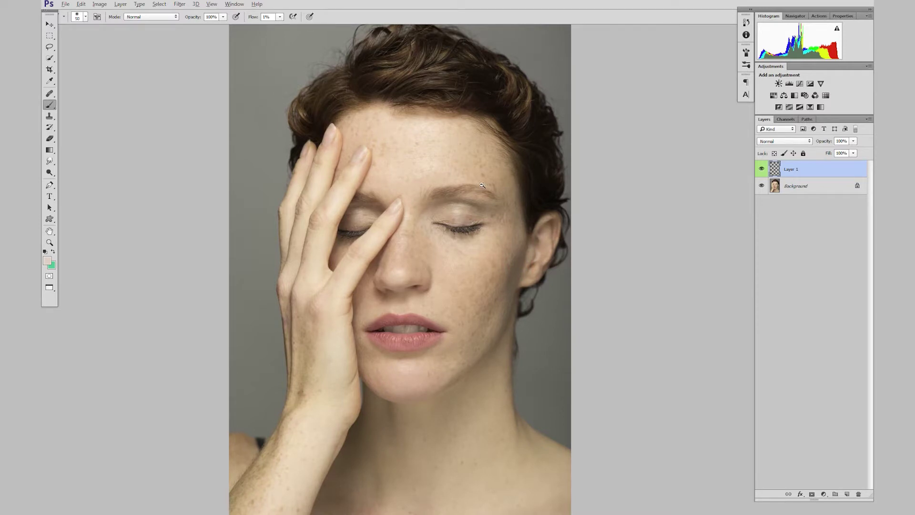
scroll(480, 184, "up", 1)
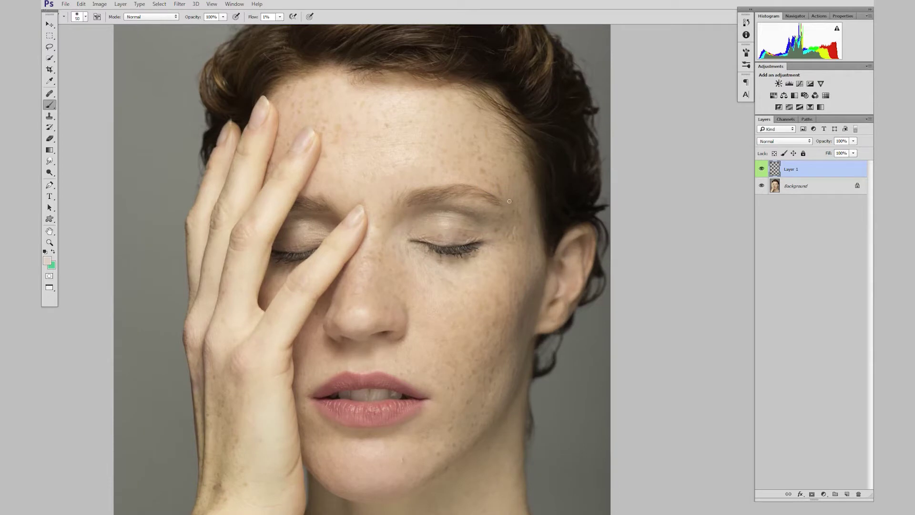
left_click_drag(469, 339, 506, 262)
scroll(409, 351, "up", 1)
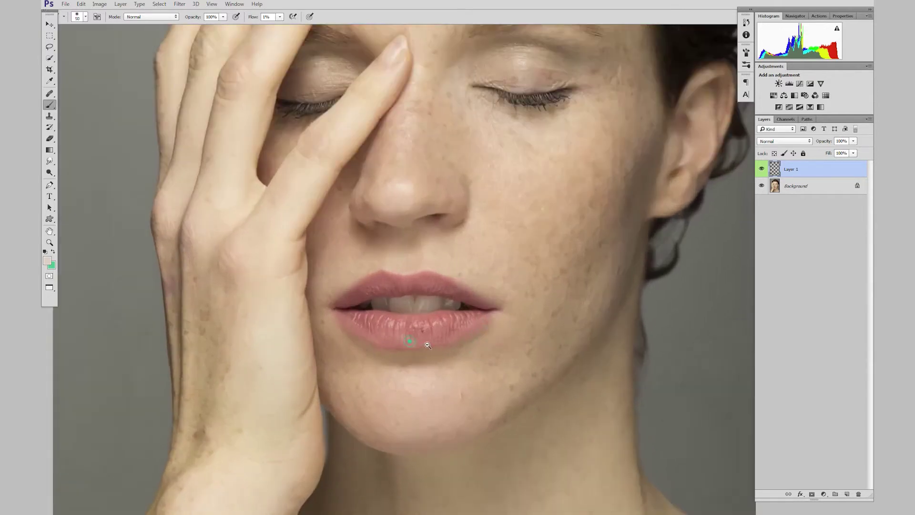
scroll(427, 346, "down", 1)
mouse_move(445, 310)
left_mouse_down()
mouse_move(443, 333)
mouse_move(421, 348)
mouse_move(440, 317)
left_mouse_up()
scroll(421, 348, "up", 2)
scroll(408, 355, "up", 1)
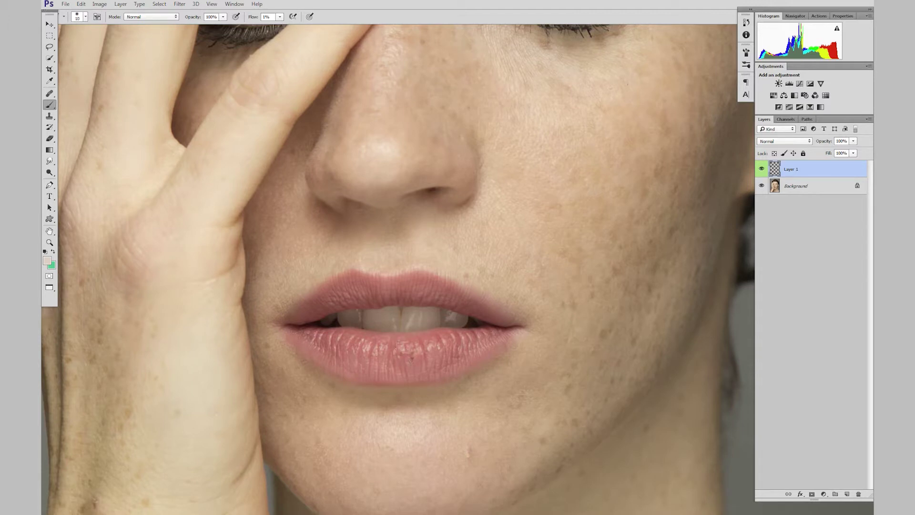
Step: Raise the brush flow to 100%, make green the foreground color and circle the blemish on the lower lip
left_click_drag(253, 17, 327, 22)
left_click(404, 347)
key("x")
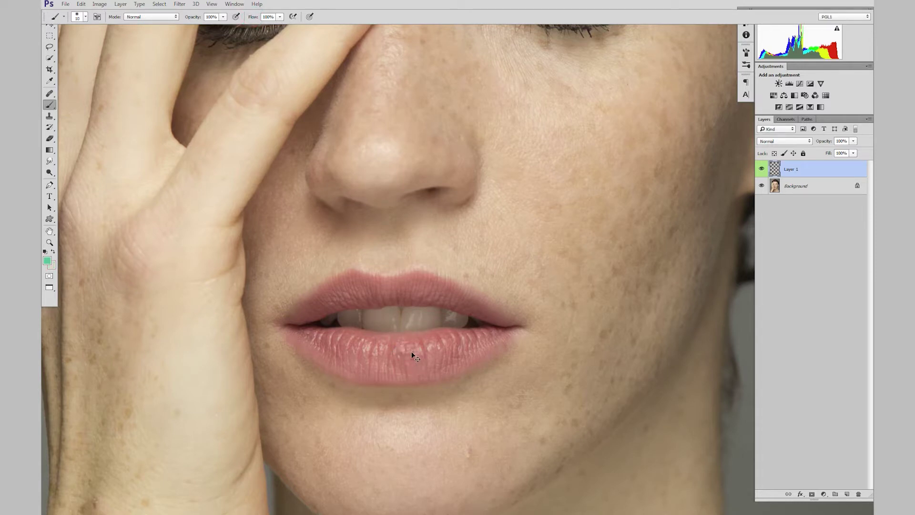
mouse_move(409, 350)
left_mouse_down()
mouse_move(421, 374)
mouse_move(403, 363)
left_mouse_up()
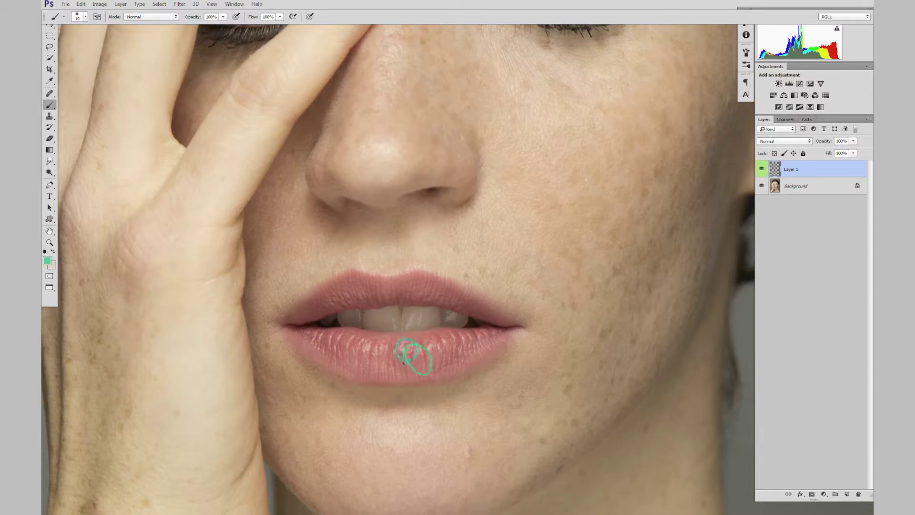
Step: Circle the small bump on the chin below the lips in green
left_click(472, 328, "alt")
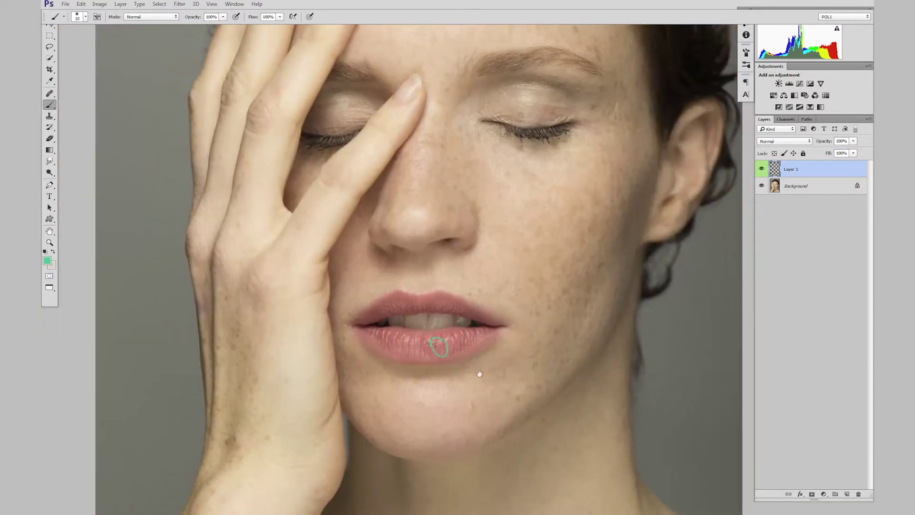
left_click(478, 404, "ctrl")
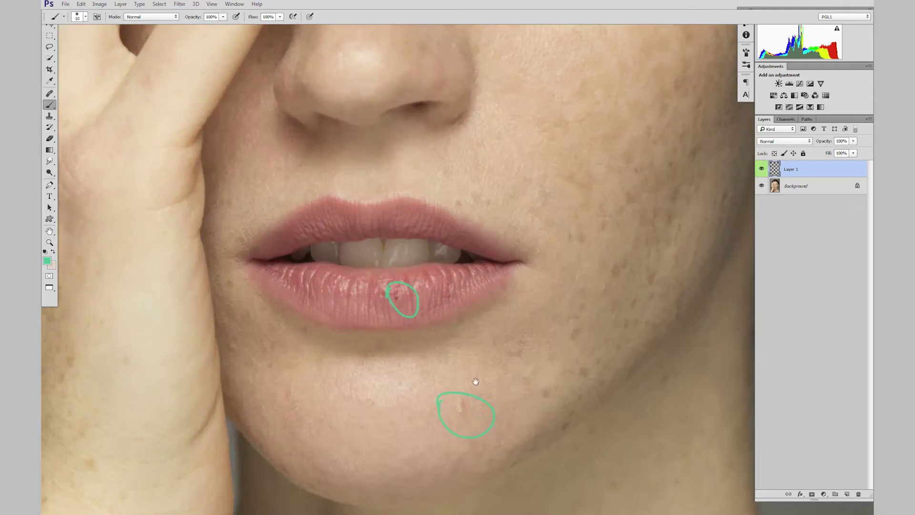
left_click(466, 391, "alt")
left_click(475, 352, "alt")
Step: Circle three spots in the gray backdrop near the photo's upper-right corner in green
left_click_drag(484, 271, 416, 395)
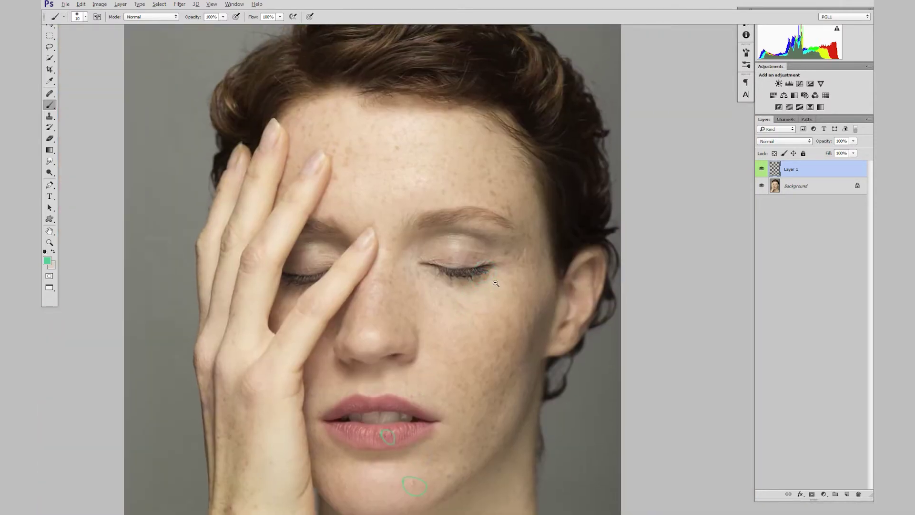
left_click(482, 272, "ctrl")
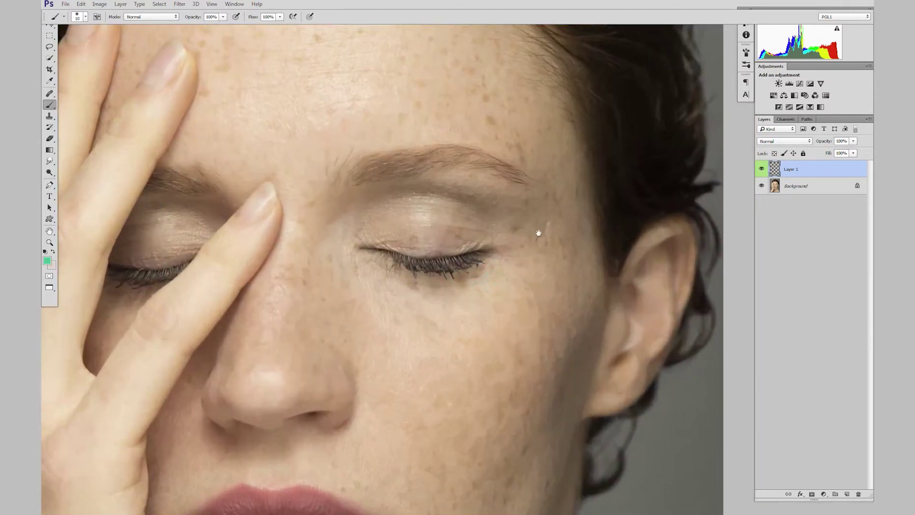
left_click(419, 195, "alt")
left_click_drag(367, 191, 416, 265)
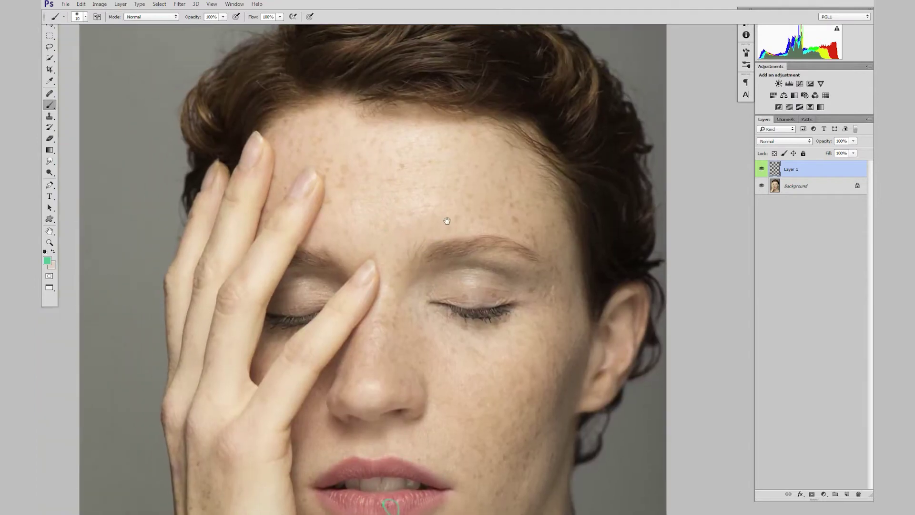
left_click_drag(464, 204, 462, 210)
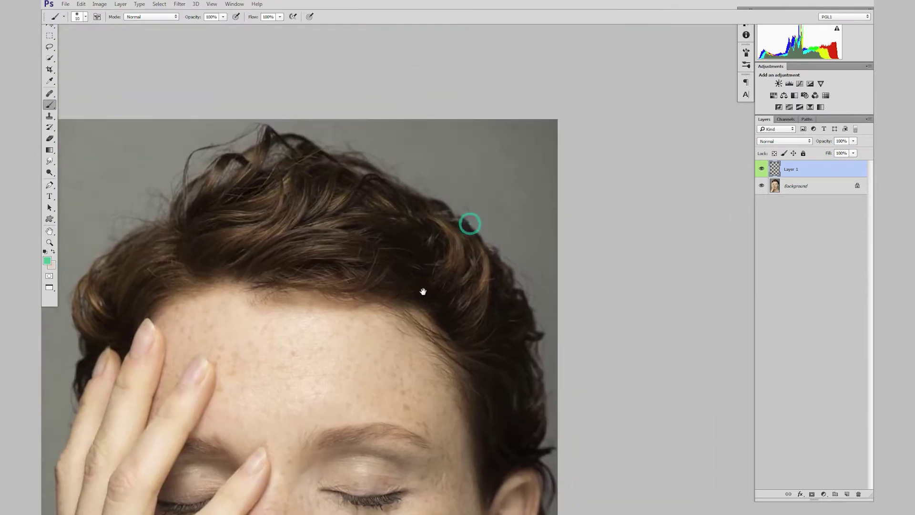
left_click(529, 174, "ctrl")
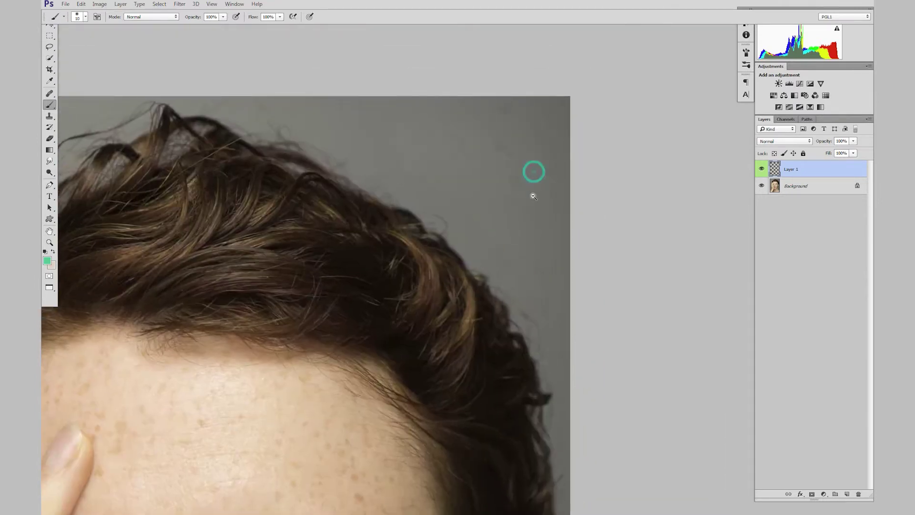
left_click(493, 191, "ctrl")
left_click(492, 206, "ctrl+alt")
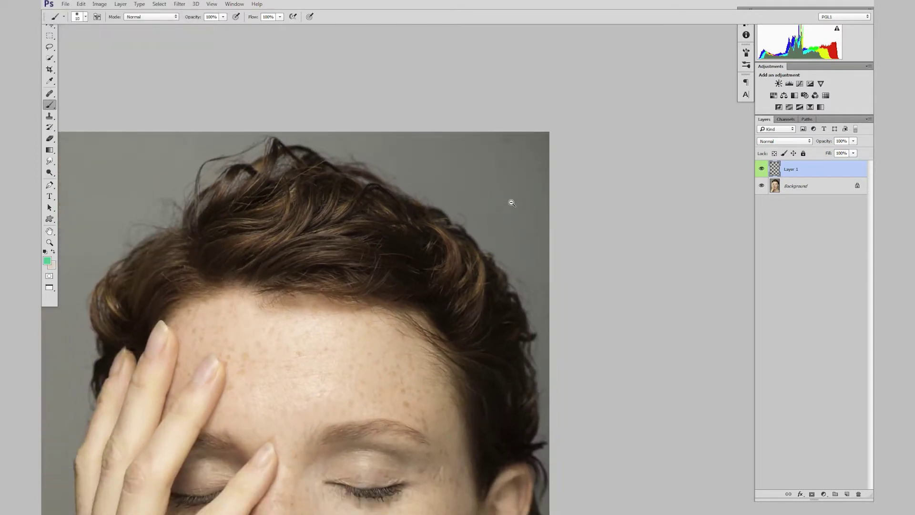
left_click(517, 204, "ctrl")
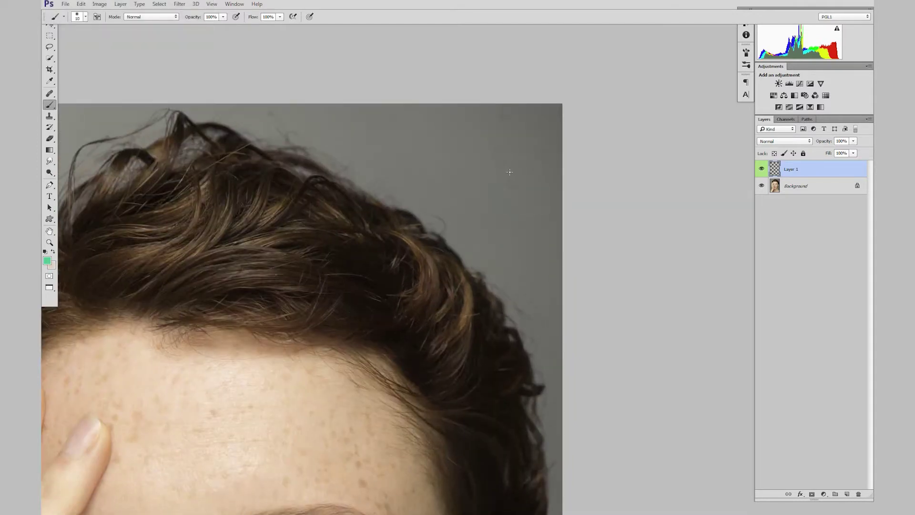
left_click_drag(501, 169, 501, 172)
mouse_move(496, 137)
left_mouse_down()
mouse_move(477, 146)
mouse_move(497, 138)
left_mouse_up()
left_click_drag(477, 106, 500, 102)
Step: Circle the mark in the gray backdrop to the left of the hair in green
left_click(491, 219, "ctrl+alt")
left_click_drag(353, 221, 494, 203)
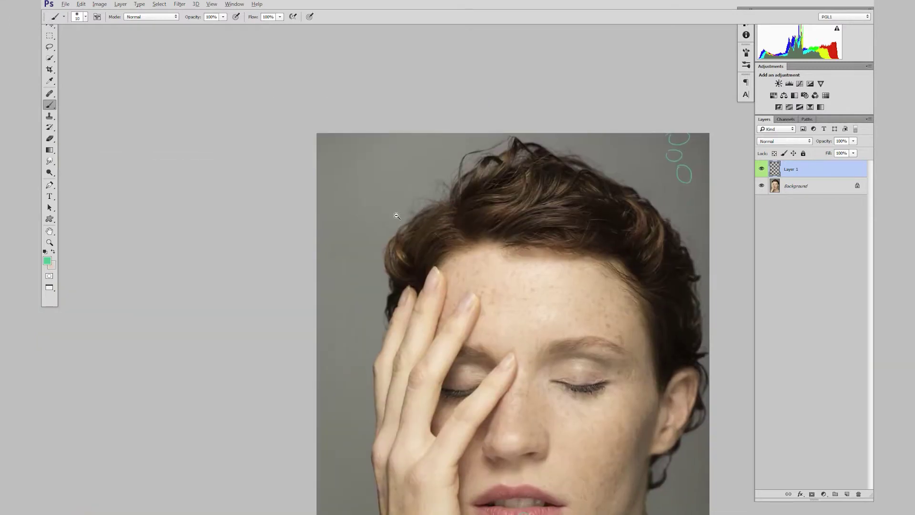
left_click(393, 227, "ctrl")
mouse_move(342, 221)
left_mouse_down()
mouse_move(364, 218)
mouse_move(347, 220)
left_mouse_up()
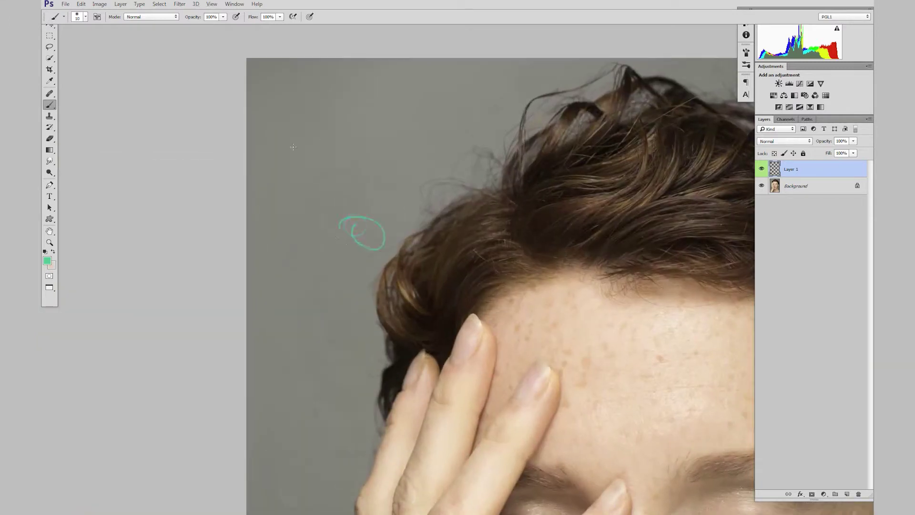
Step: Inspect the hand, the face and the overall portrait for further areas that need retouching
left_click(412, 272, "ctrl+alt")
left_click(402, 337, "ctrl+alt")
left_click(300, 323, "ctrl")
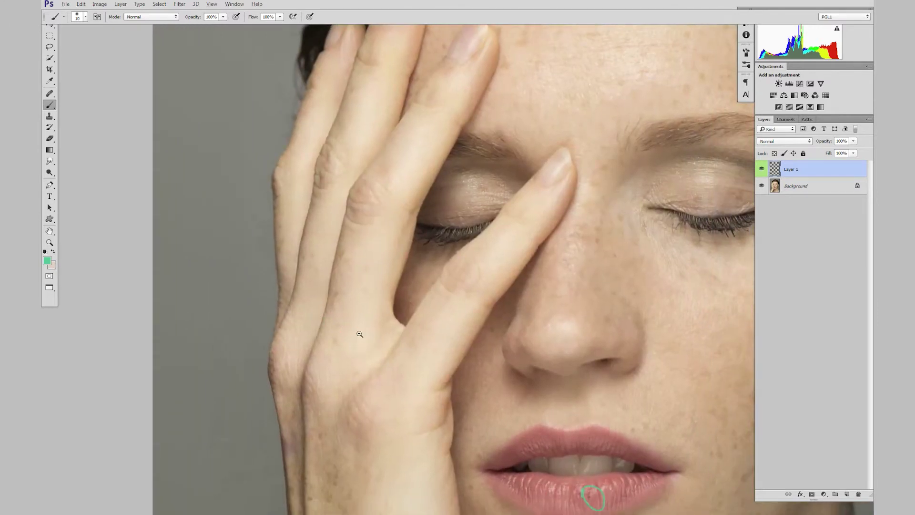
left_click(359, 334, "ctrl+alt")
left_click_drag(368, 351, 333, 273)
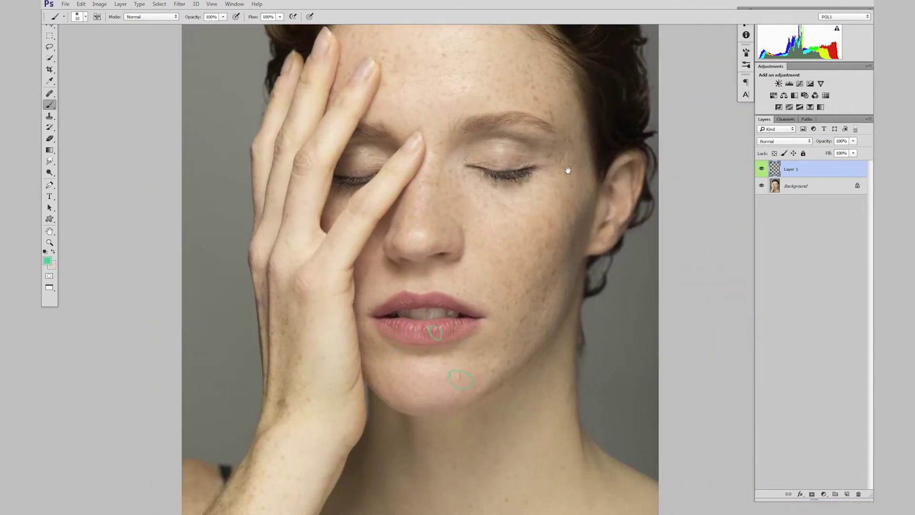
left_click_drag(554, 166, 504, 347)
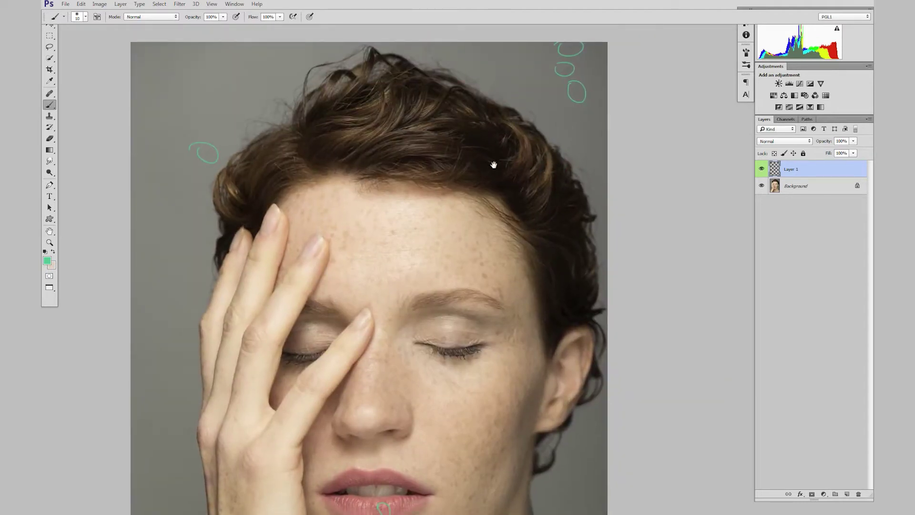
left_click(500, 271, "alt")
left_click_drag(479, 340, 521, 235)
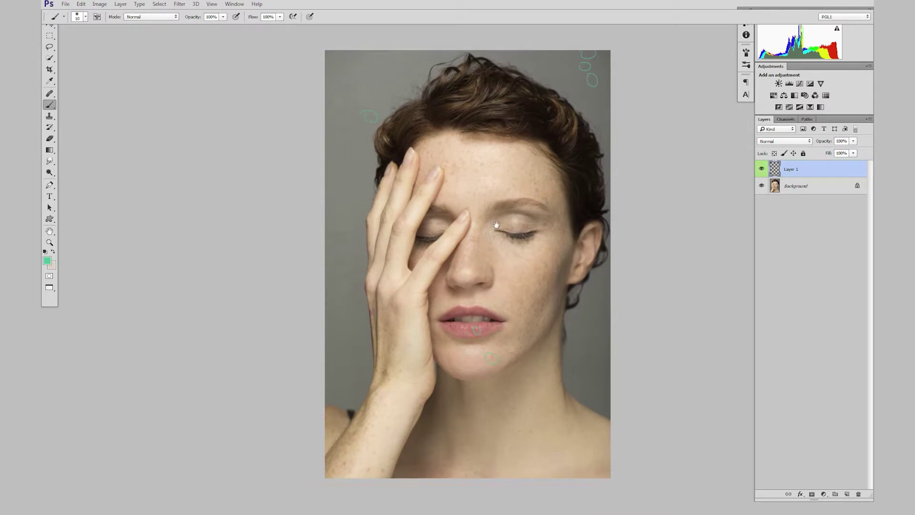
scroll(456, 192, "up", 3)
left_click_drag(465, 194, 444, 226)
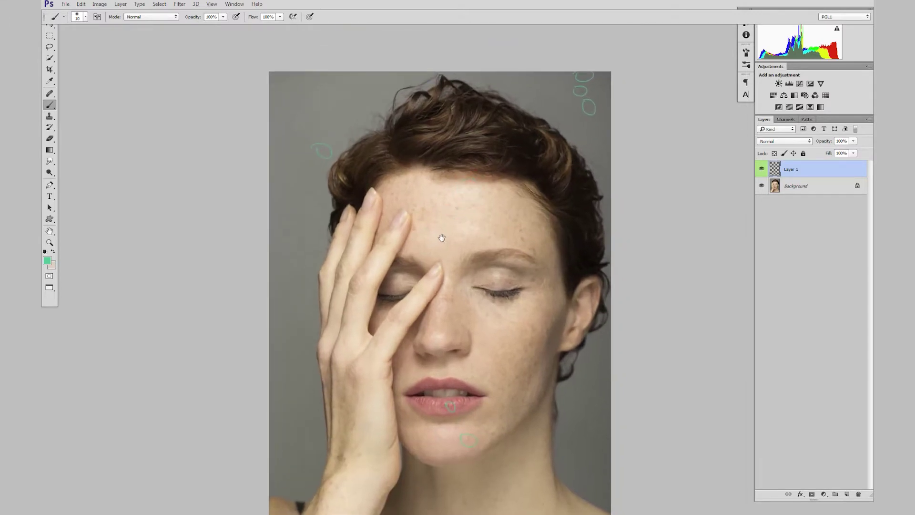
Step: Change the foreground color from green to magenta (#c73eaf)
left_click(47, 261)
left_click_drag(686, 177, 691, 138)
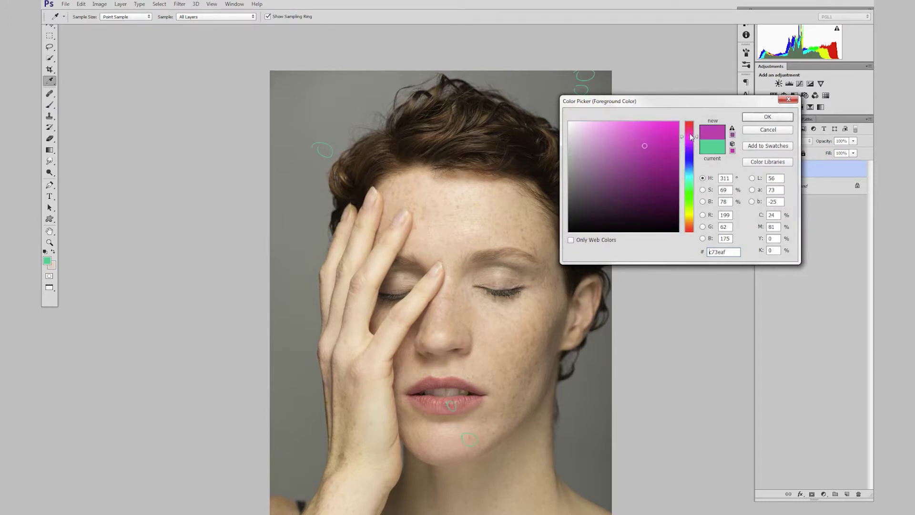
left_click(765, 118)
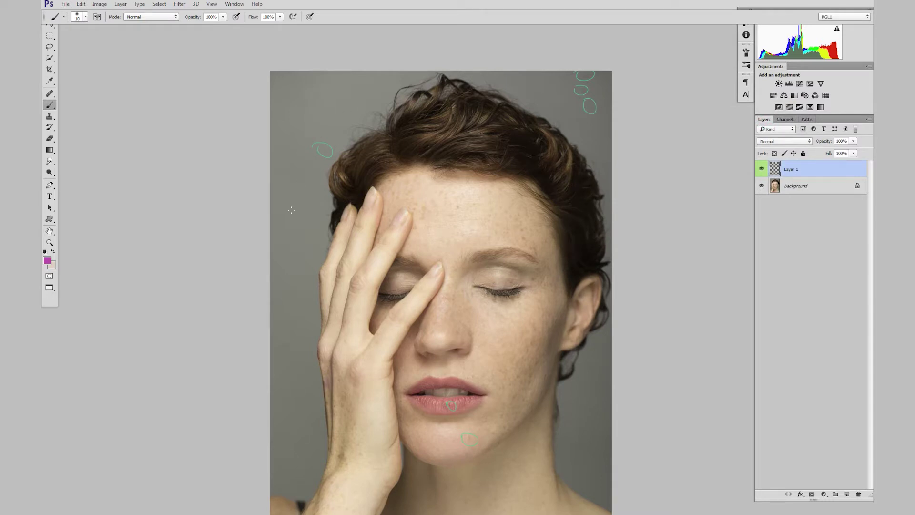
left_click_drag(274, 420, 299, 369)
left_click_drag(270, 342, 299, 282)
left_click_drag(586, 442, 603, 381)
key("ctrl+alt+z")
key("ctrl+alt+z")
Step: Paint a thick soft magenta band in the backdrop's upper-left corner and handwrite "couleur" over it in black with a small brush
right_click(312, 155, "alt")
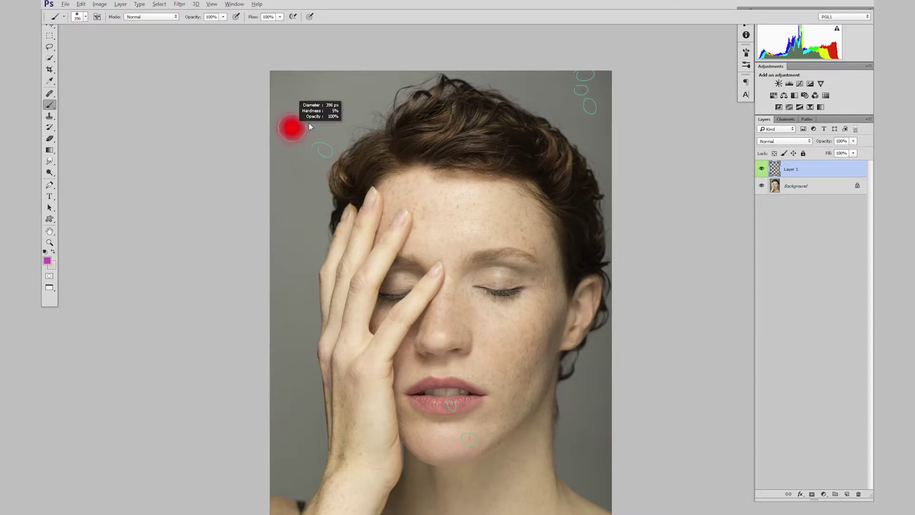
left_click_drag(288, 112, 358, 78)
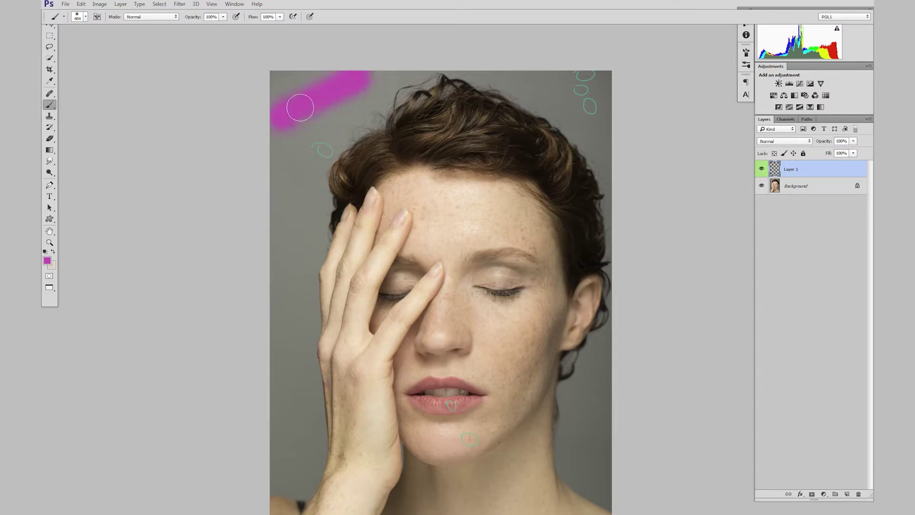
key("d")
right_click(304, 121, "alt")
mouse_move(290, 106)
left_mouse_down()
mouse_move(293, 124)
mouse_move(315, 96)
mouse_move(357, 93)
left_mouse_up()
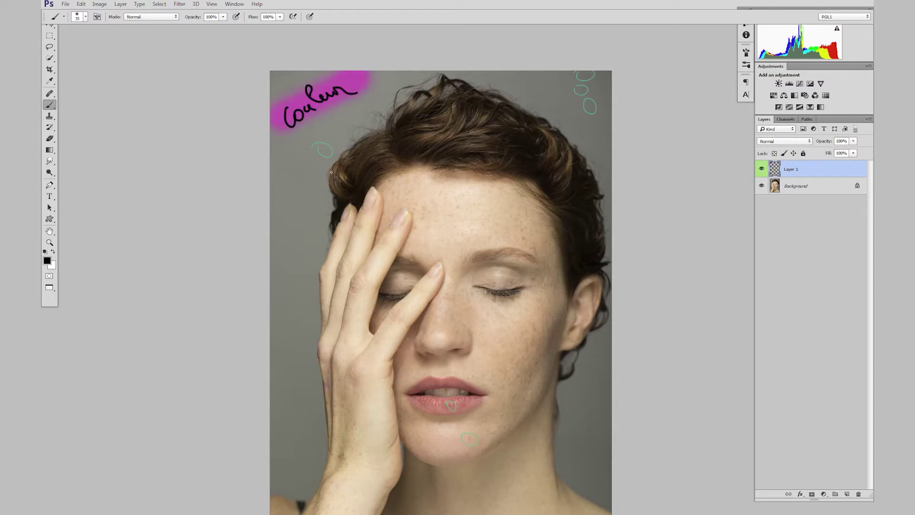
Step: Compare the portrait with and without the Layer 1 markings, checking both the lower part and the whole image
mouse_move(545, 364)
left_mouse_down()
mouse_move(500, 286)
mouse_move(526, 325)
left_mouse_up()
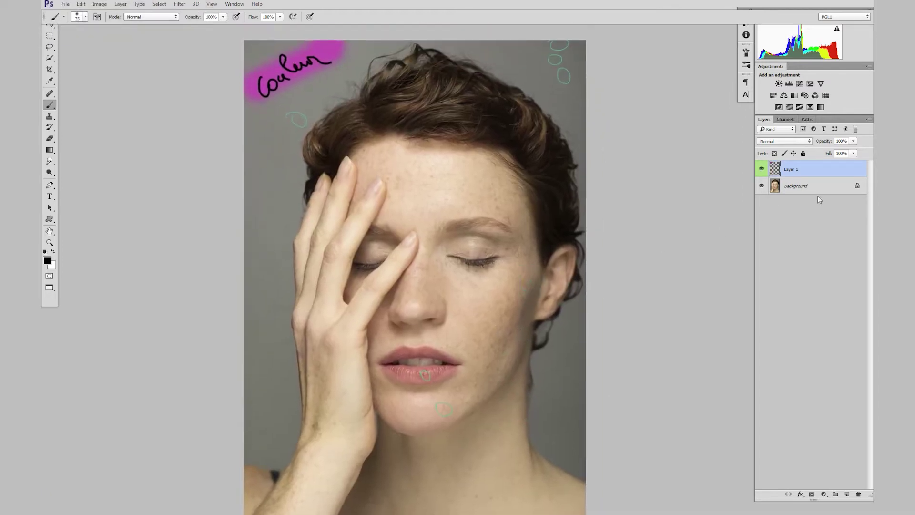
left_click(761, 168)
left_click(775, 185)
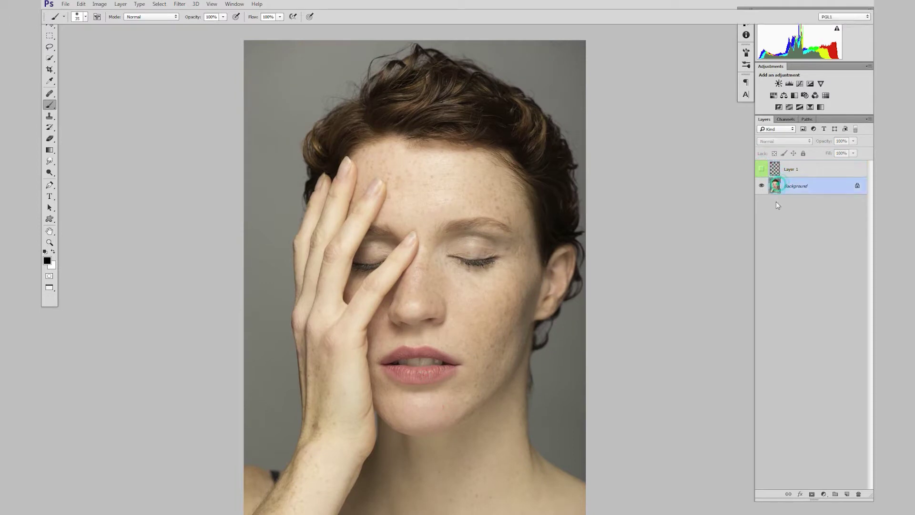
left_click(761, 168)
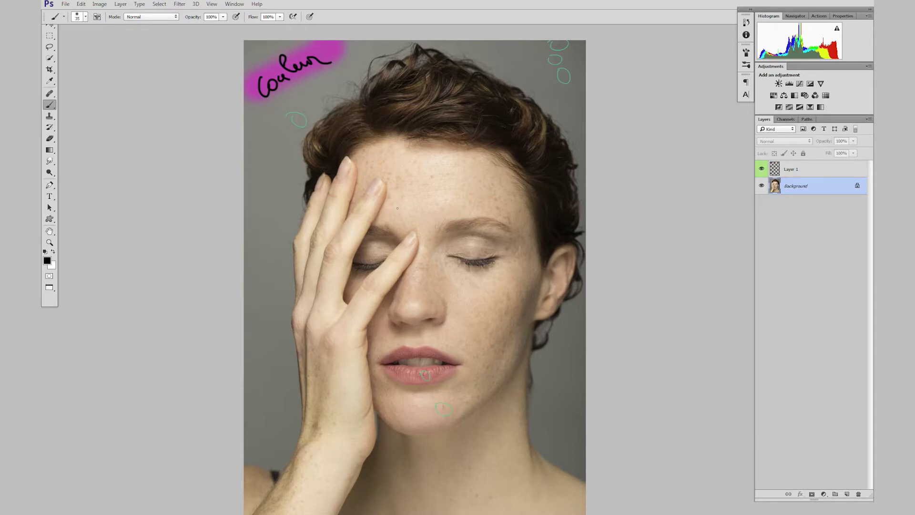
left_click_drag(418, 403, 417, 271)
left_click_drag(453, 311, 428, 339)
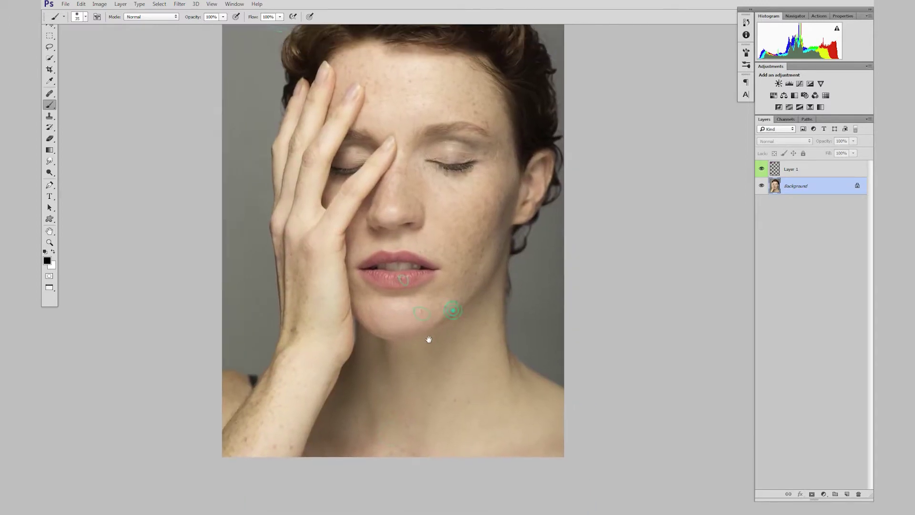
scroll(429, 339, "up", 3)
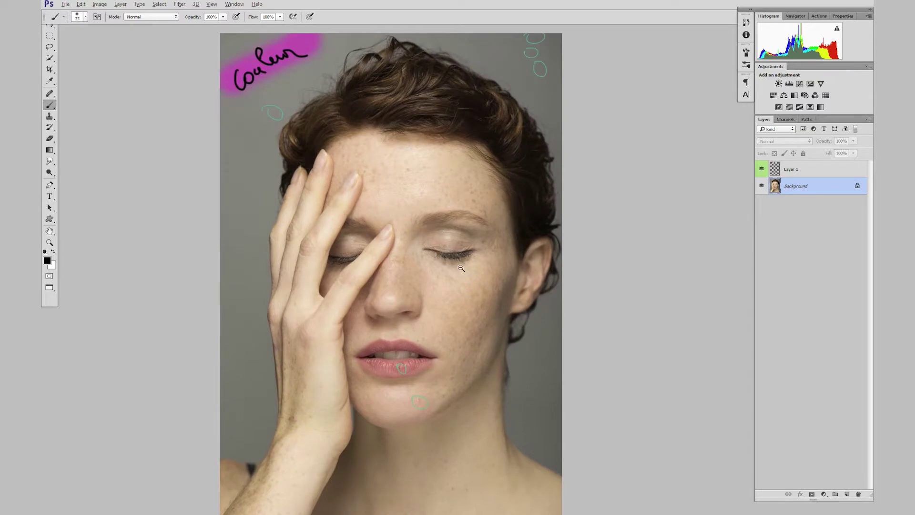
left_click(460, 268, "alt")
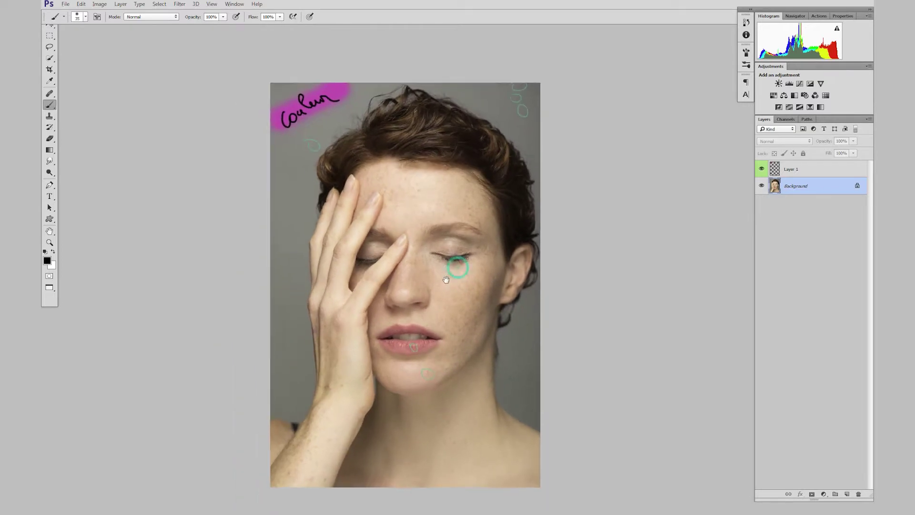
left_click(761, 170)
left_click(792, 191)
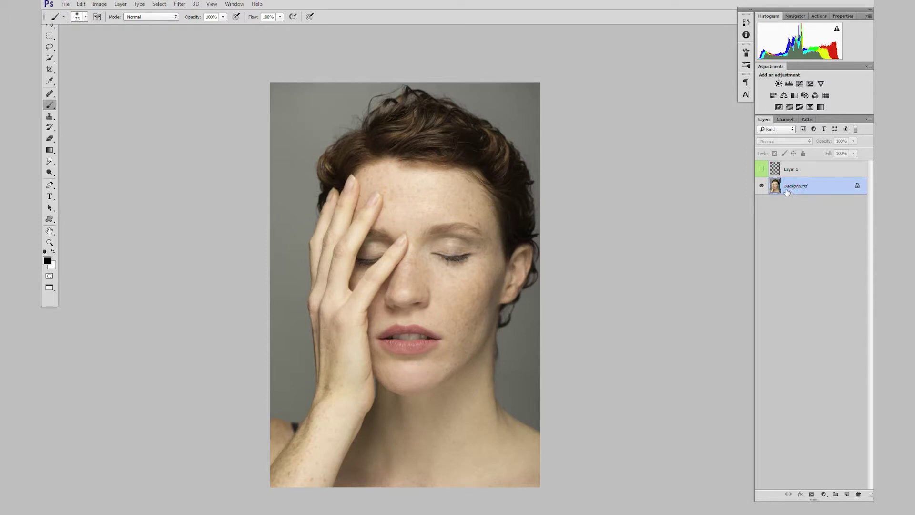
left_click(762, 170)
Step: Select Layer 1 and change the foreground color from black to light pink for marking the chest area
left_click(774, 170)
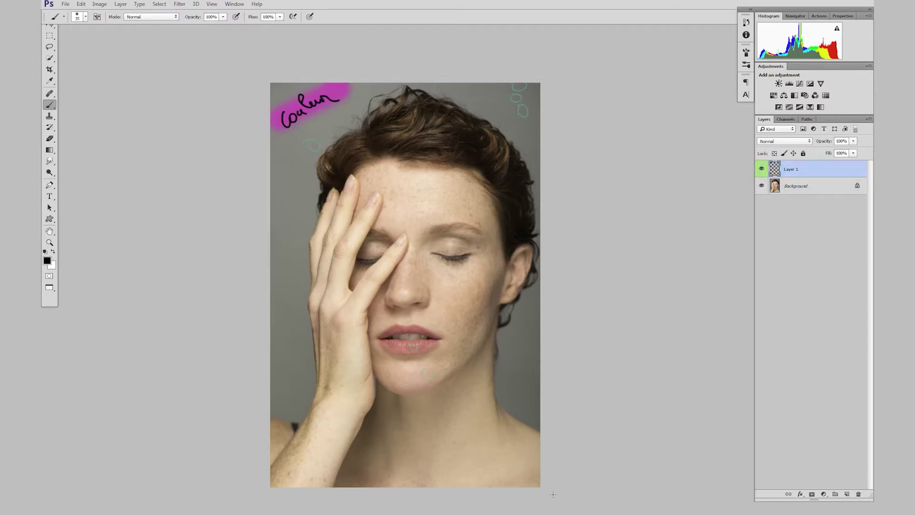
scroll(489, 490, "up", 2)
scroll(541, 466, "down", 3)
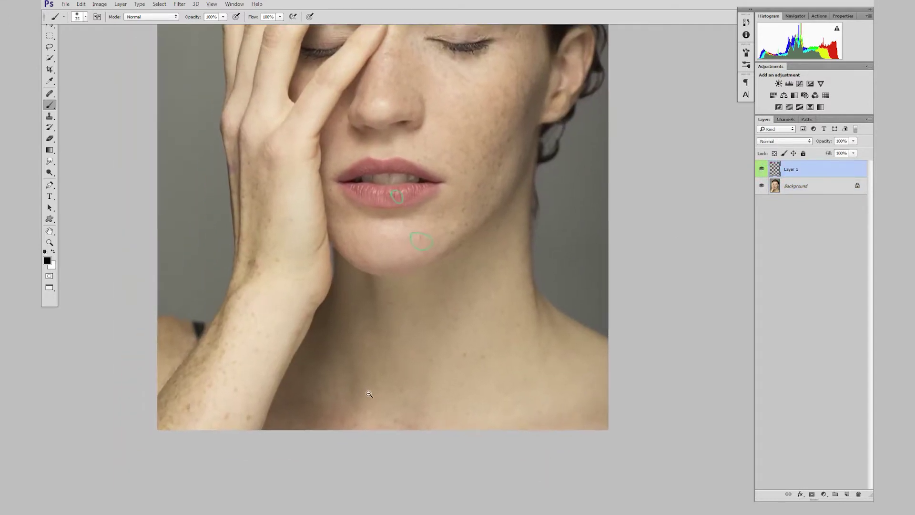
scroll(362, 391, "down", 2)
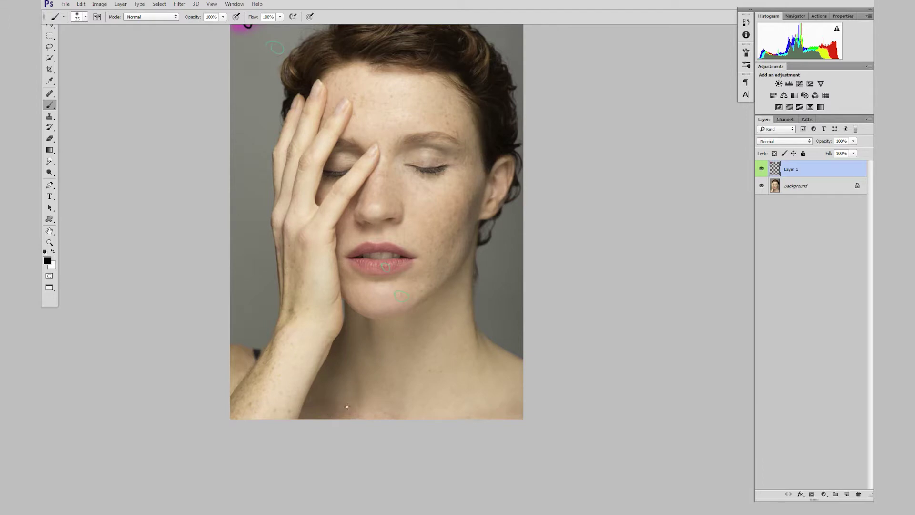
right_click(362, 305, "alt+shift")
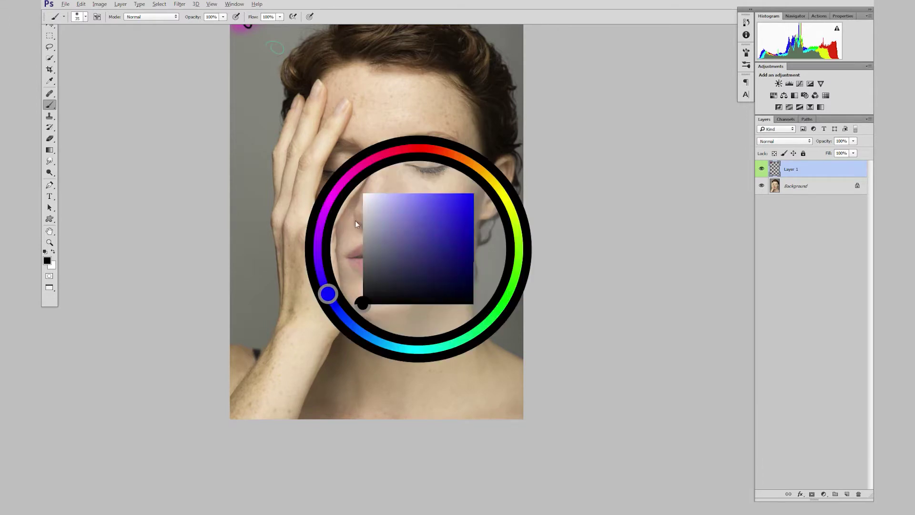
right_click(353, 234, "alt+shift")
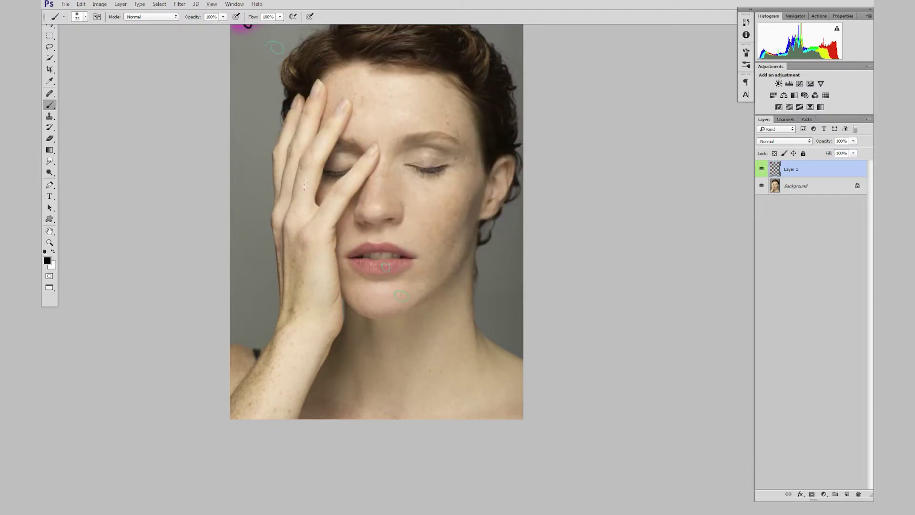
right_click(391, 180, "alt+shift")
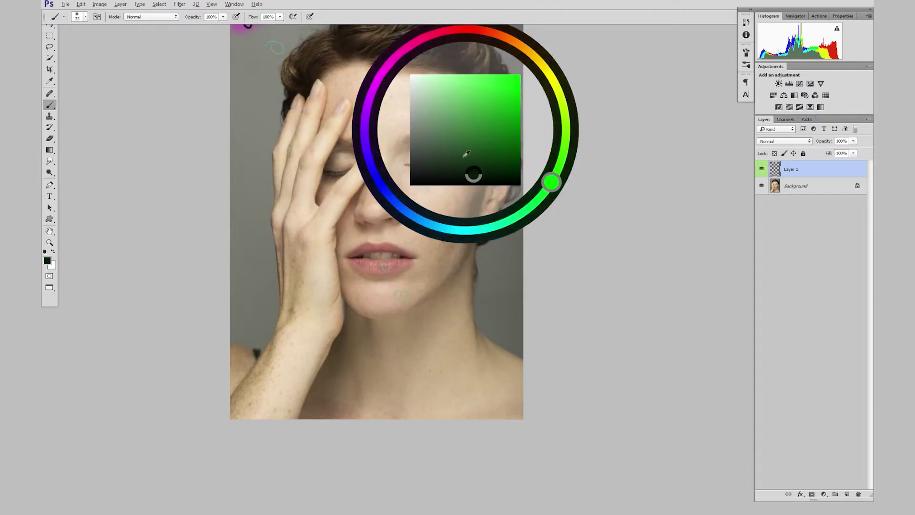
left_click_drag(418, 42, 438, 89)
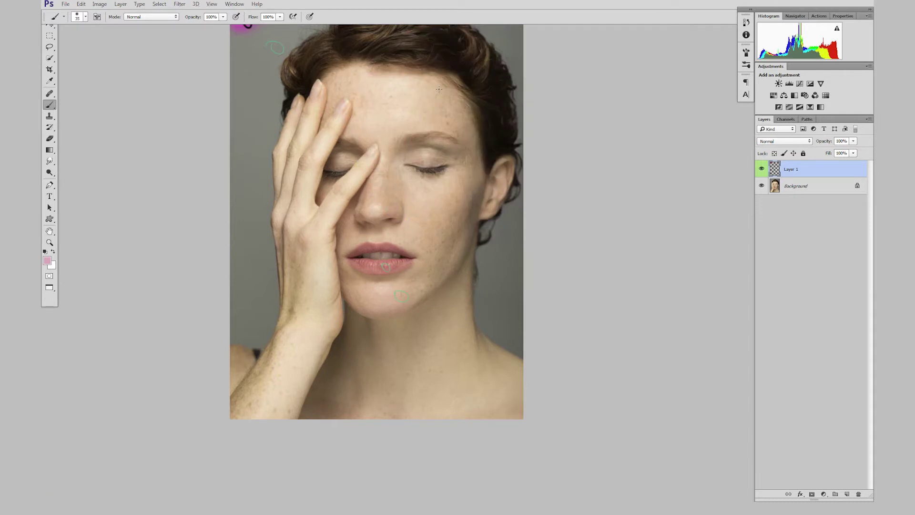
Step: Draw pink lines around the reddish skin on both sides of the upper chest at the photo's lower edge
left_click_drag(312, 388, 386, 409)
left_click_drag(433, 359, 400, 355)
left_click_drag(436, 331, 473, 333)
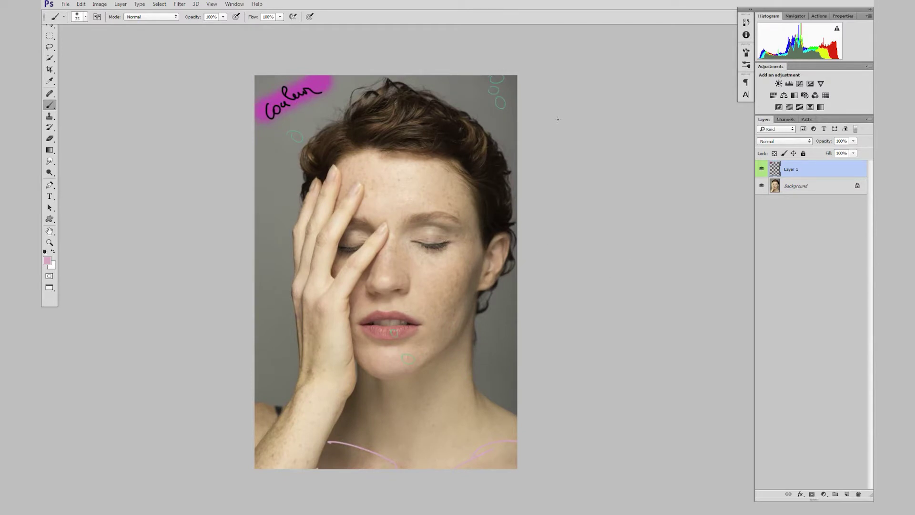
Step: Examine the face, the hair and the whole portrait with and without the Layer 1 markings
scroll(495, 305, "up", 3)
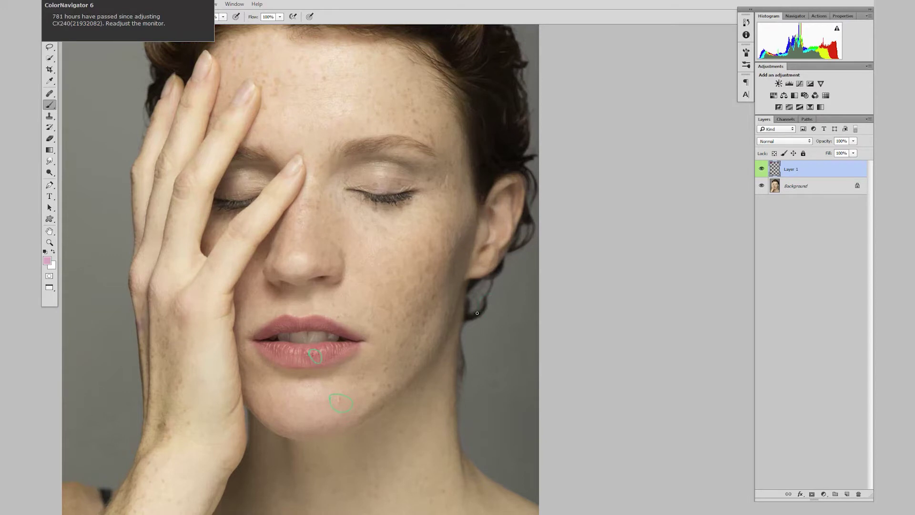
scroll(480, 279, "down", 2)
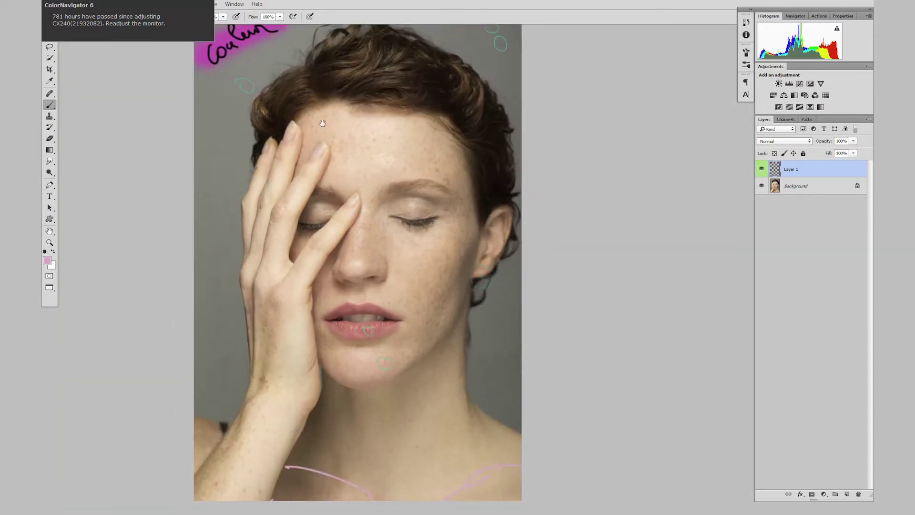
scroll(384, 135, "down", 1)
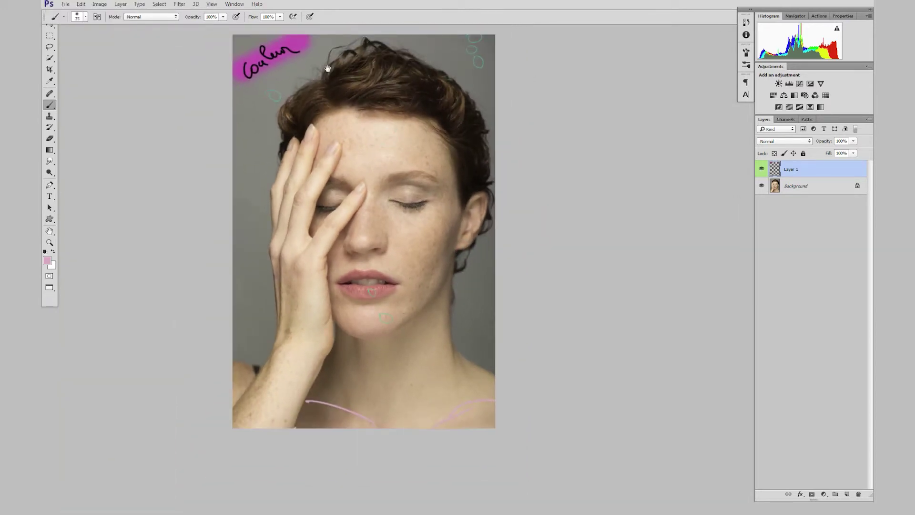
scroll(318, 70, "up", 2)
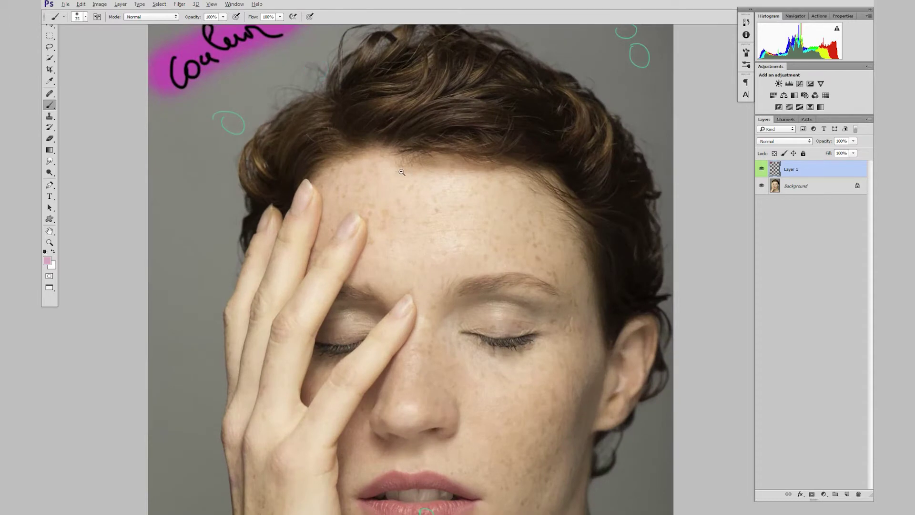
scroll(402, 172, "down", 1)
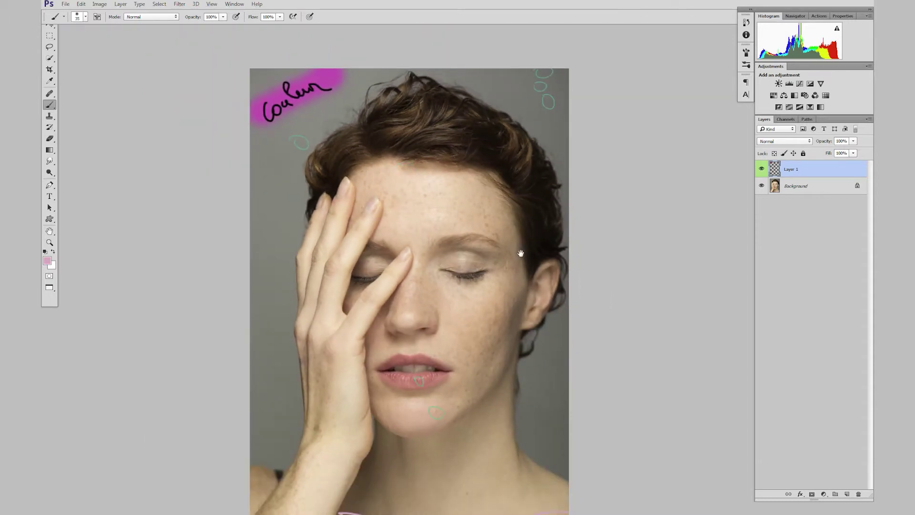
left_click_drag(521, 344, 526, 310)
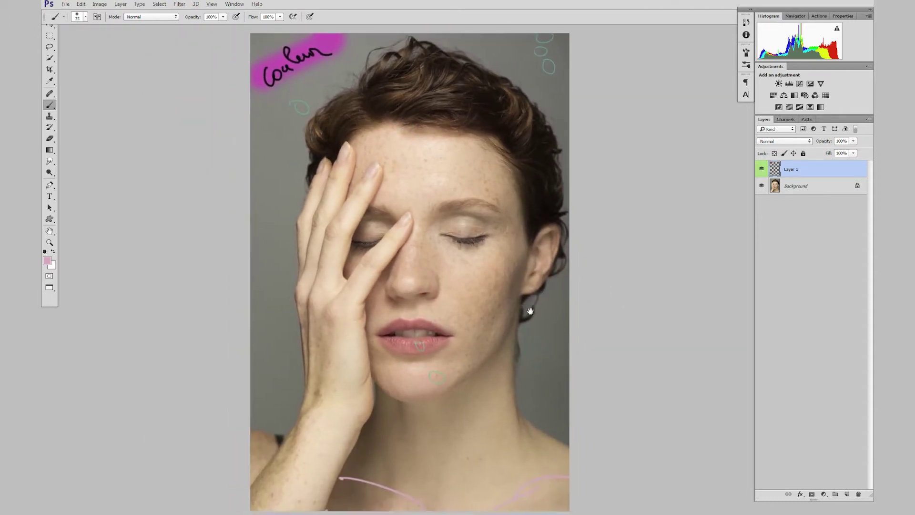
left_click(792, 188)
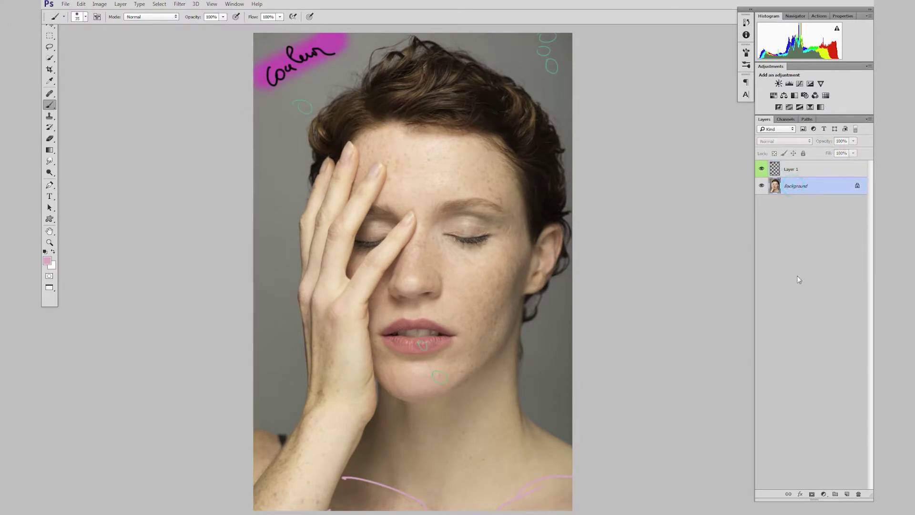
left_click(761, 169)
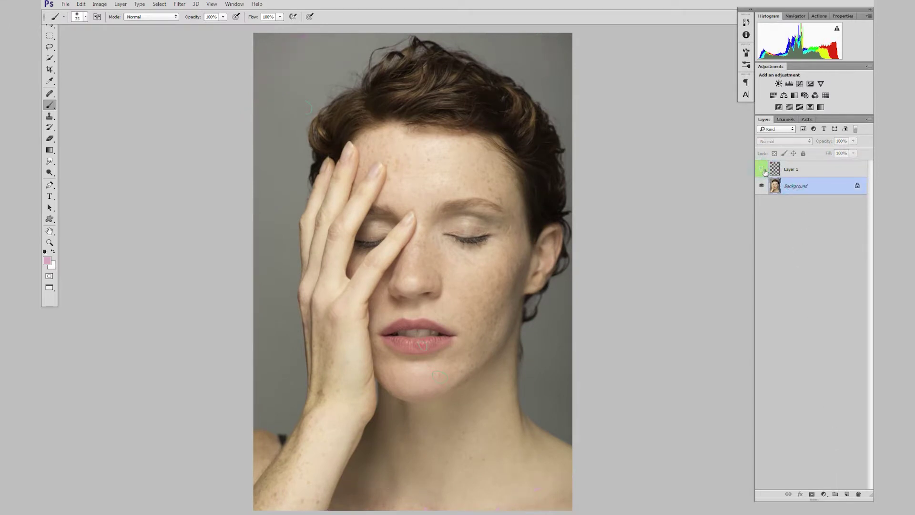
Step: Rename Layer 1 as "aide" and make it visible again
left_click(790, 170)
double_click(791, 169)
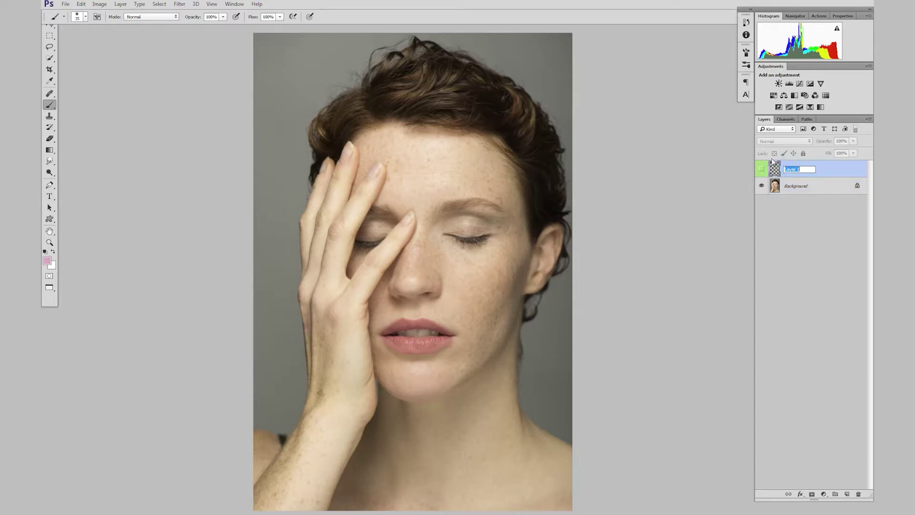
type("aide")
key("Return")
left_click(762, 170)
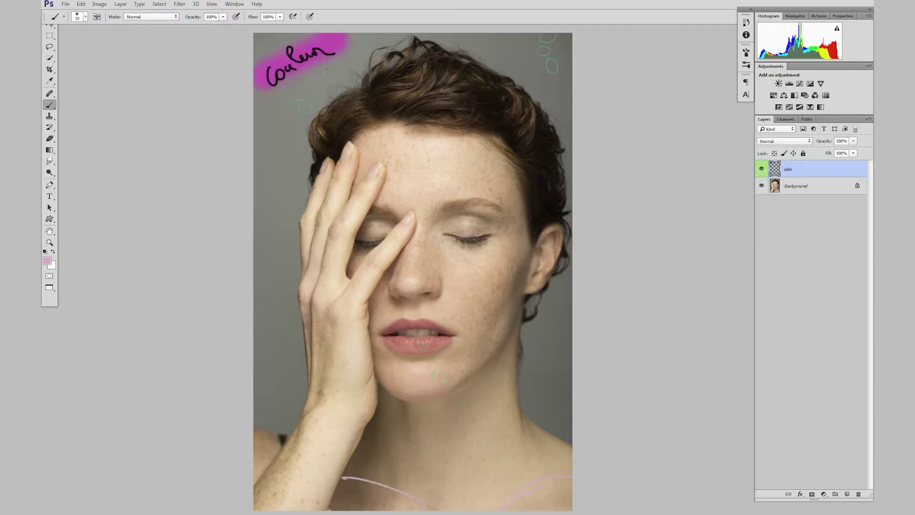
Step: Compare the portrait with and without the aide layer and examine the circled spots on the lip and chin
left_click(761, 169)
left_click(788, 187)
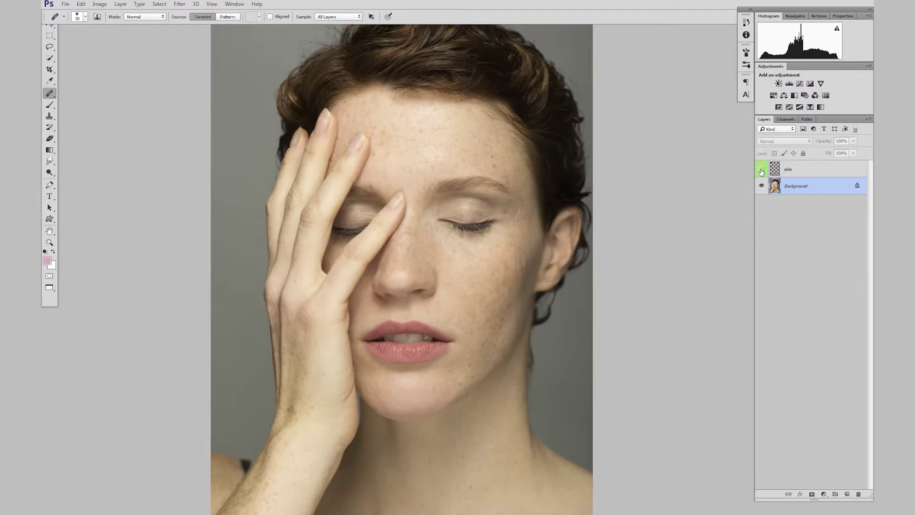
left_click(761, 169)
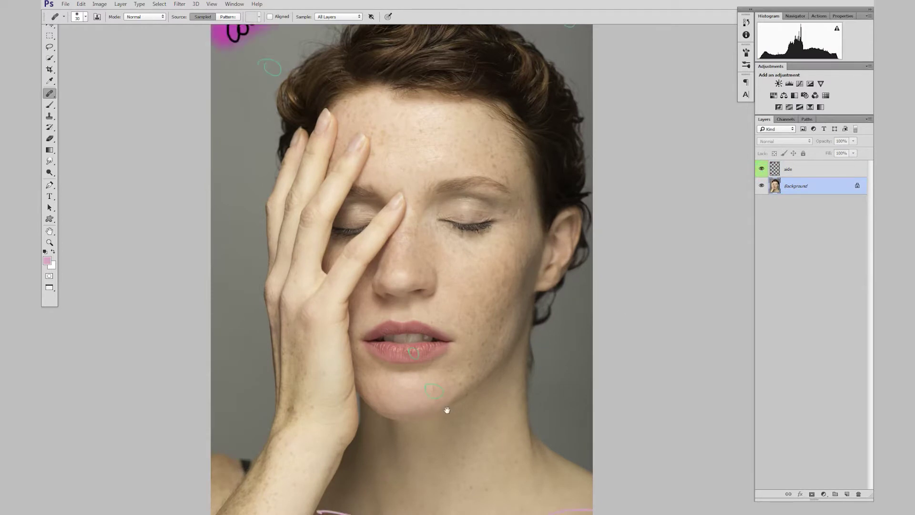
left_click_drag(450, 408, 482, 347)
scroll(476, 324, "up", 1)
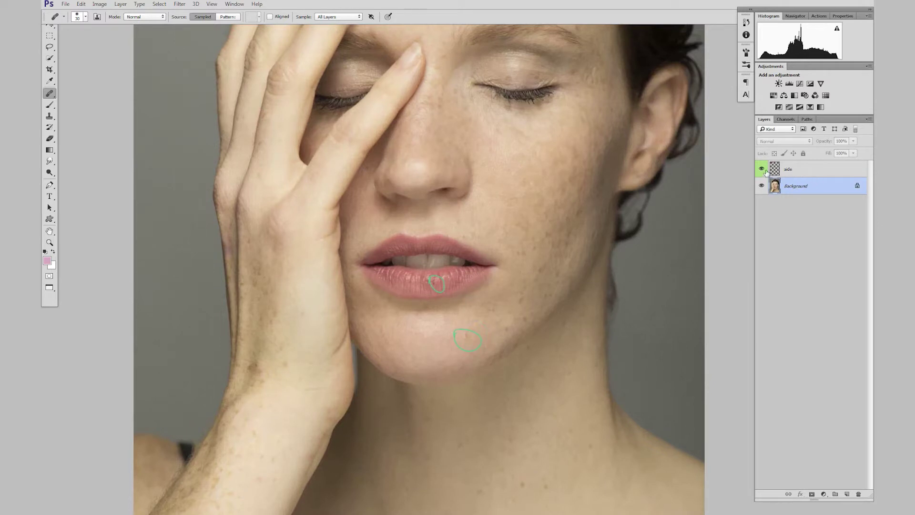
Step: Duplicate the Background layer beneath the aide layer and keep the copy selected
left_click(807, 186)
key("ctrl+j")
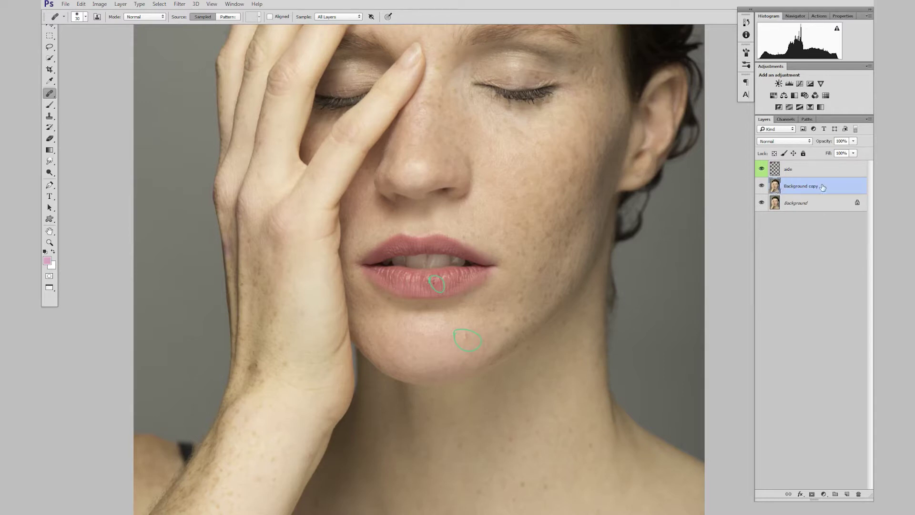
left_click(790, 205)
left_click(788, 189)
Step: Hide the aide layer and activate the Healing Brush tool for the blemish on the chin
left_click(761, 169)
left_click(453, 343, "ctrl")
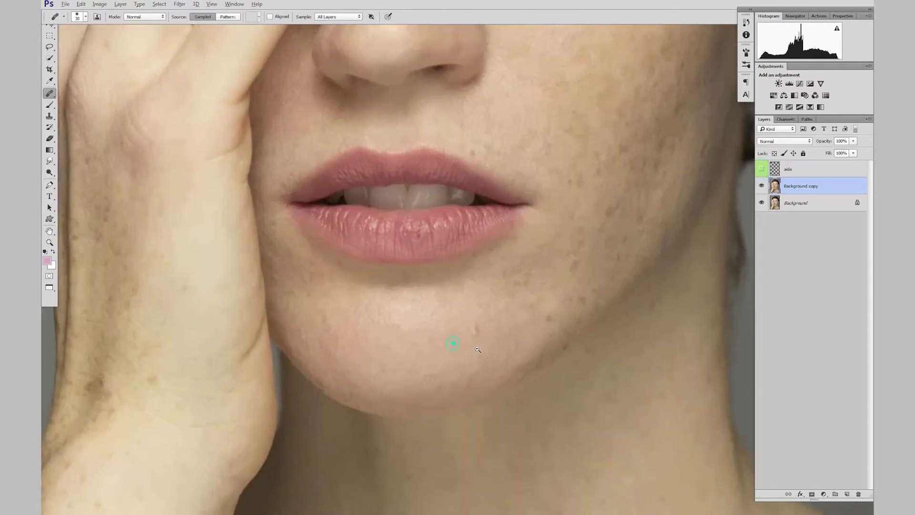
right_click(51, 94)
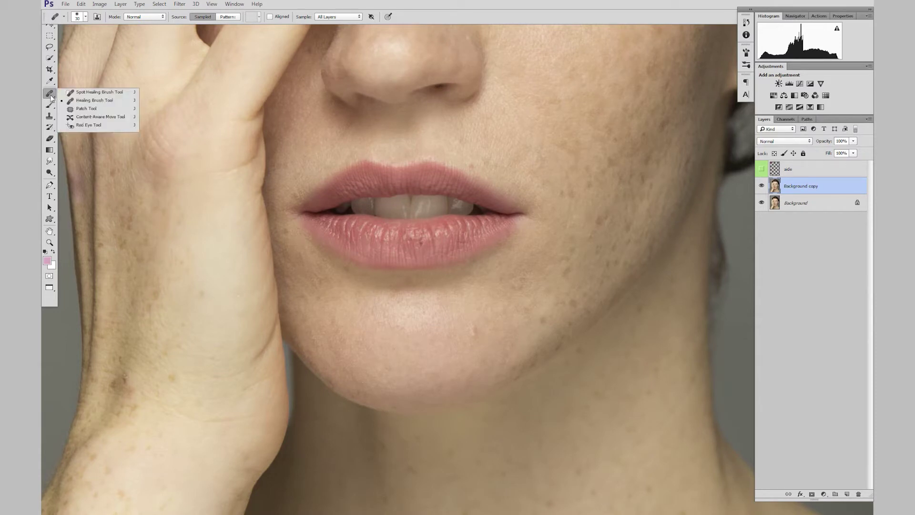
left_click(80, 101)
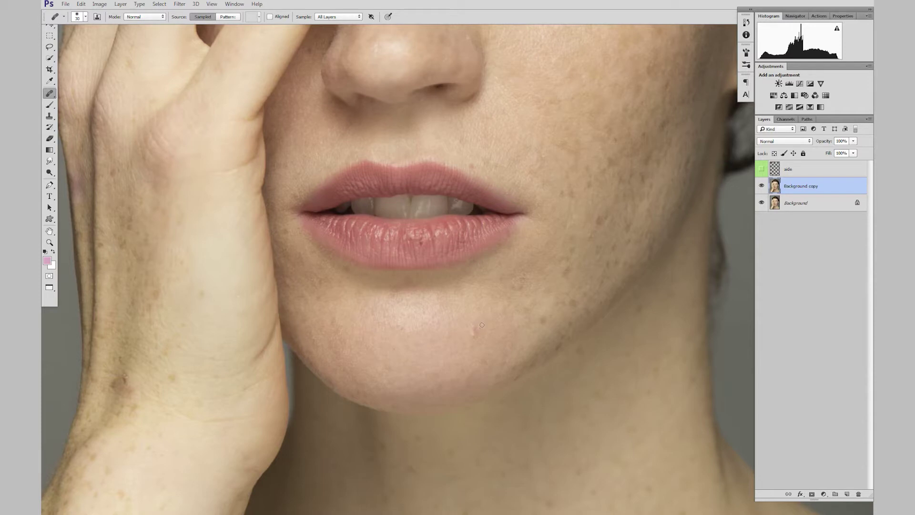
Step: Heal the small blemish on the chin of the Background copy using nearby sampled skin
left_click(448, 341, "alt")
key("alt")
key("alt")
left_click(463, 334, "alt")
key("alt")
left_click(471, 330)
left_click(455, 351, "alt")
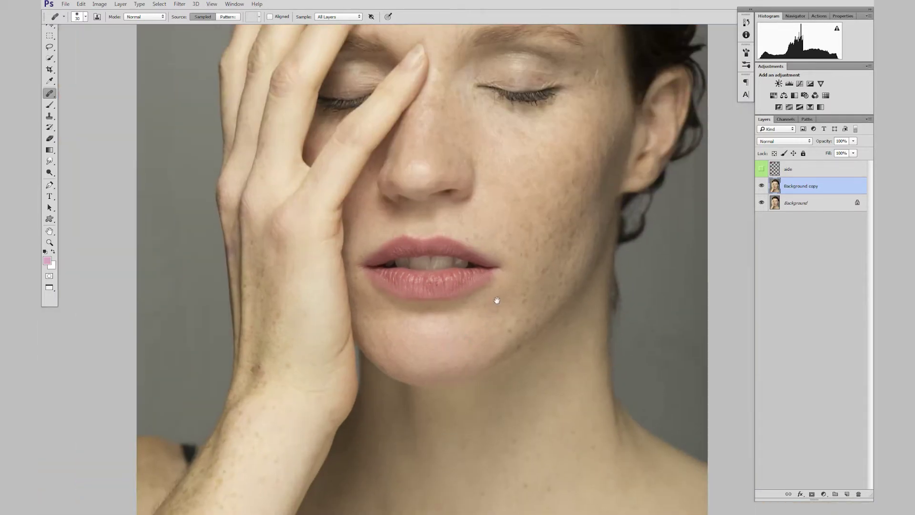
left_click_drag(496, 300, 485, 375)
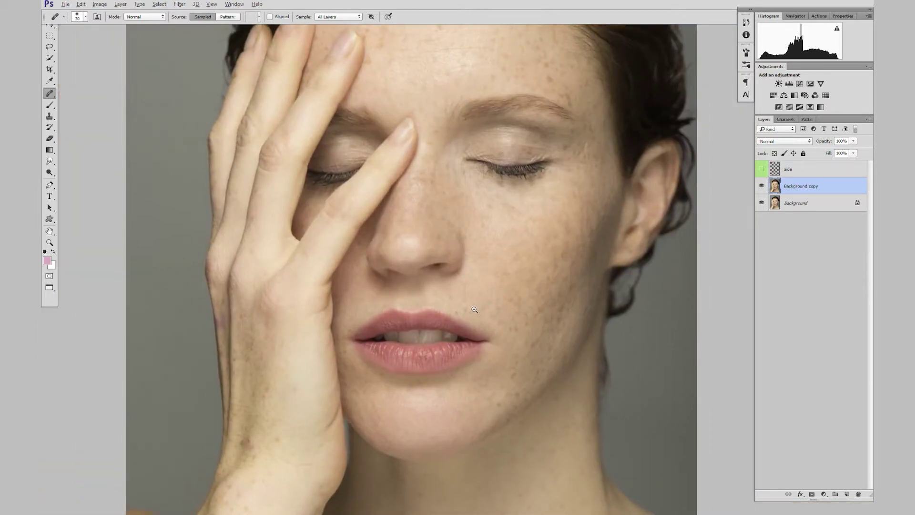
left_click(475, 309, "alt")
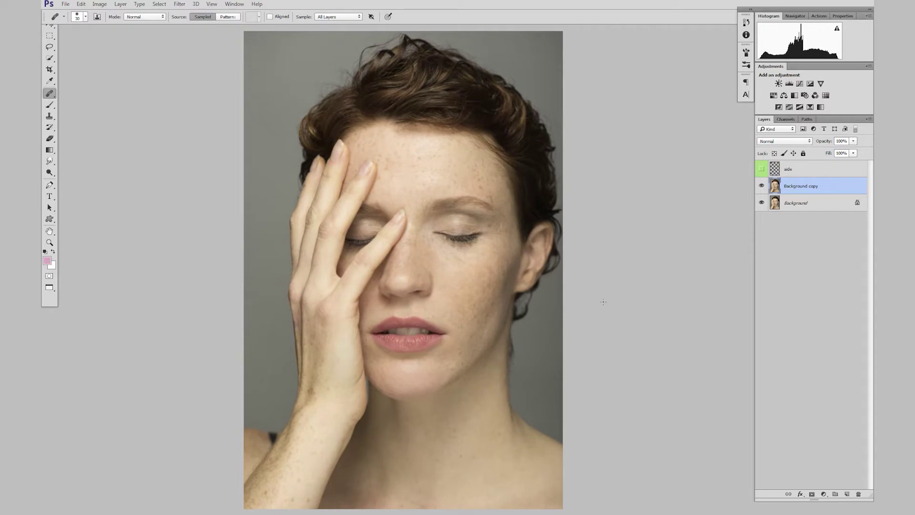
Step: Rename the Background copy layer as "heal", hide it and select the Background layer
double_click(810, 186)
type("heal")
key("Return")
left_click(761, 186)
left_click(792, 202)
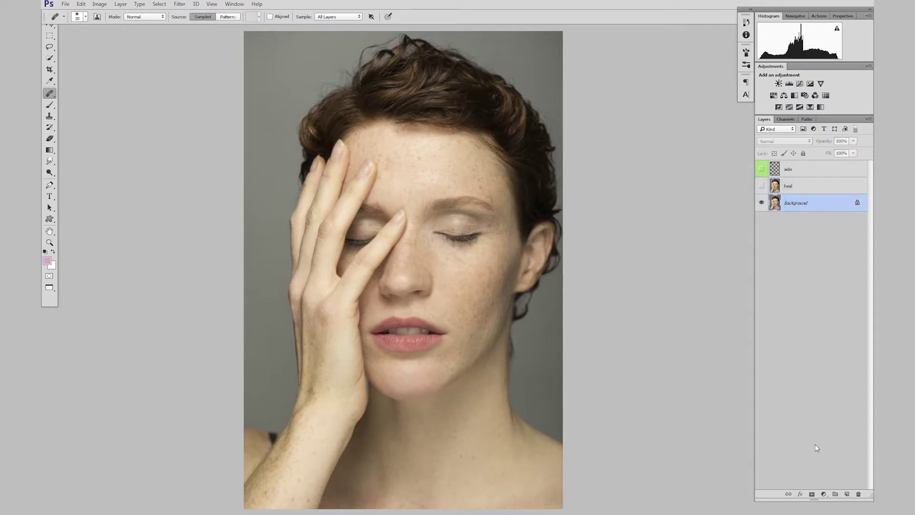
Step: Create a new empty layer named "heal" directly above the Background layer
left_click(848, 496, "alt")
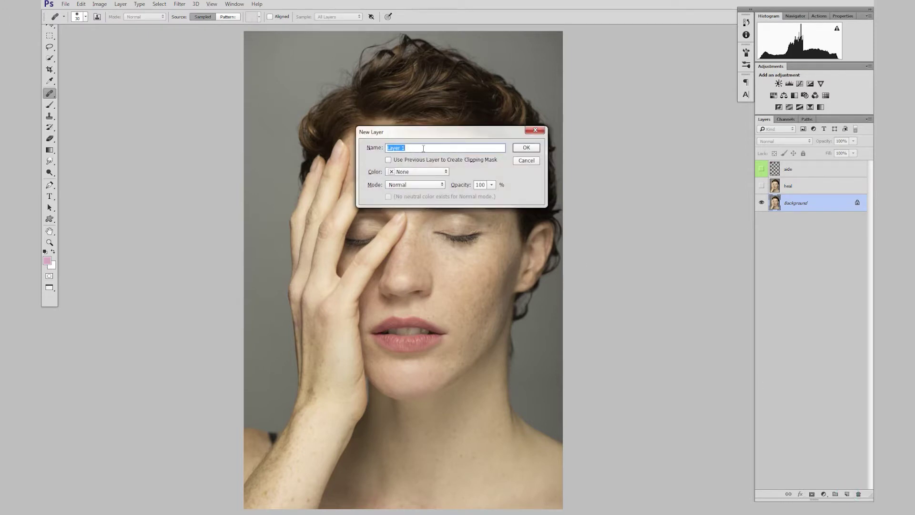
type("heal")
key("Return")
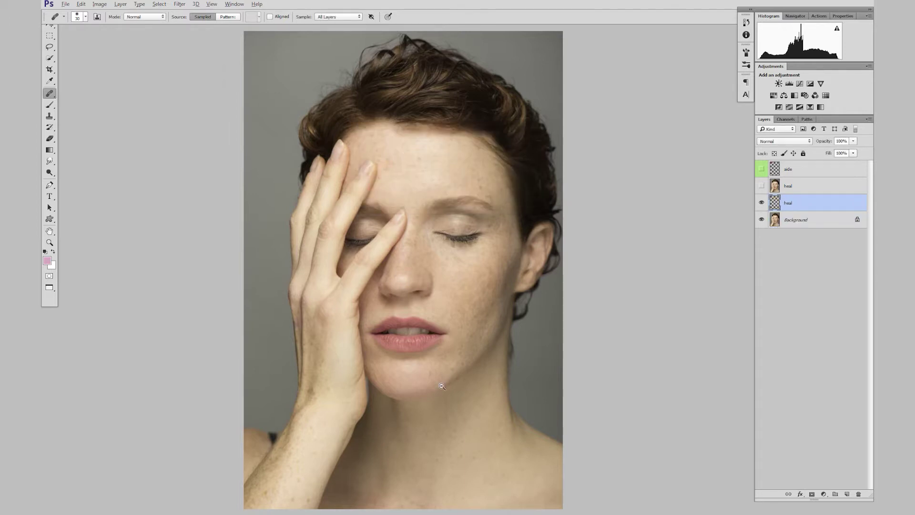
Step: Heal the chin blemish on the empty heal layer, keeping the Healing Brush sampling set to All Layers
key("alt")
left_click(453, 373, "ctrl")
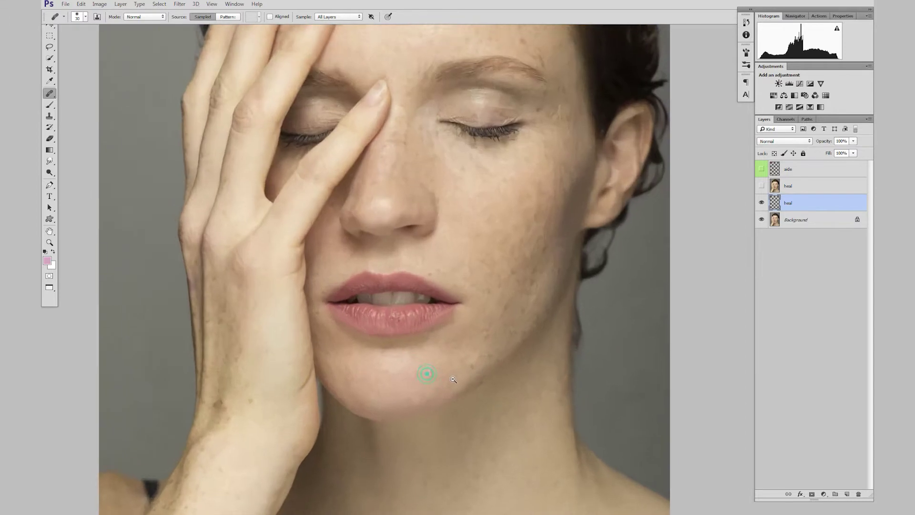
left_click(411, 377, "ctrl")
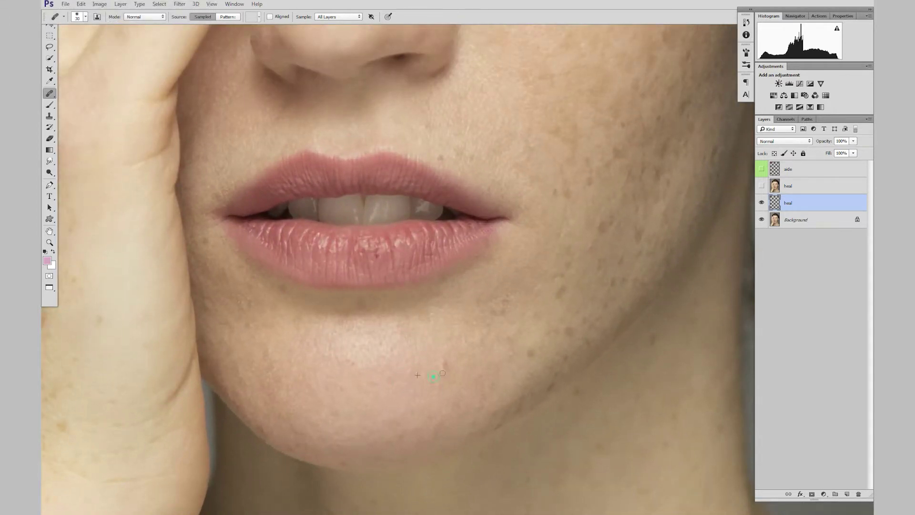
left_click(442, 363)
key("ctrl+minus")
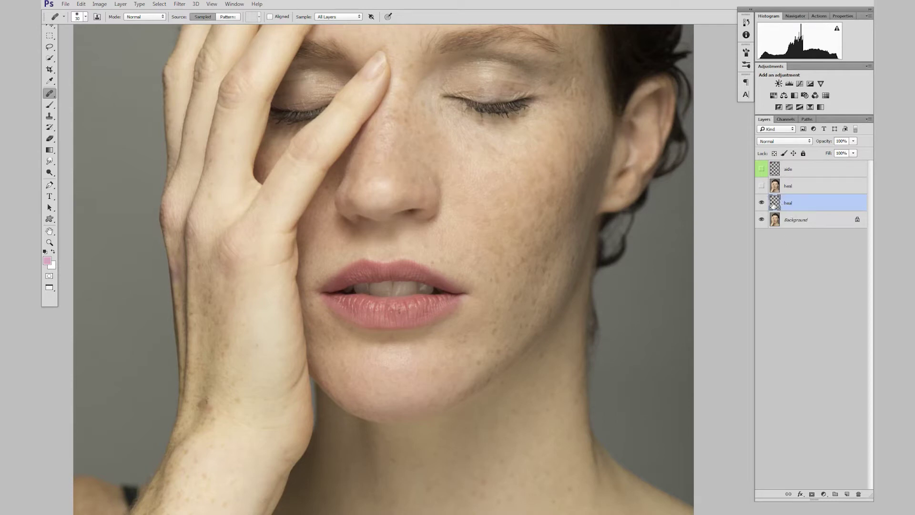
left_click(339, 18)
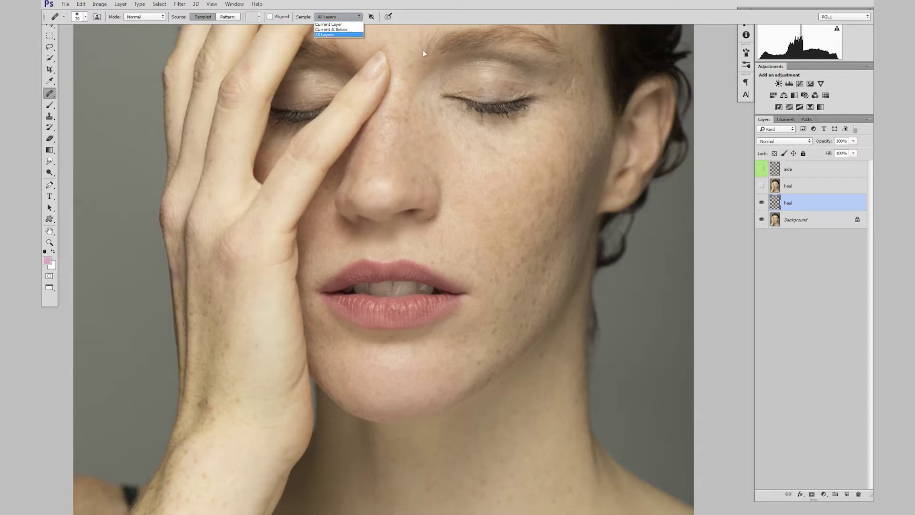
left_click(331, 34)
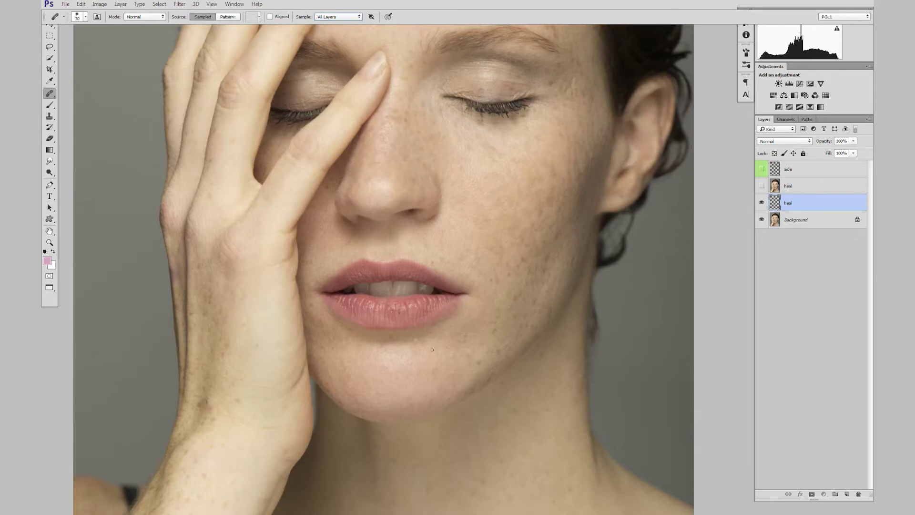
key("ctrl+minus")
key("ctrl+minus")
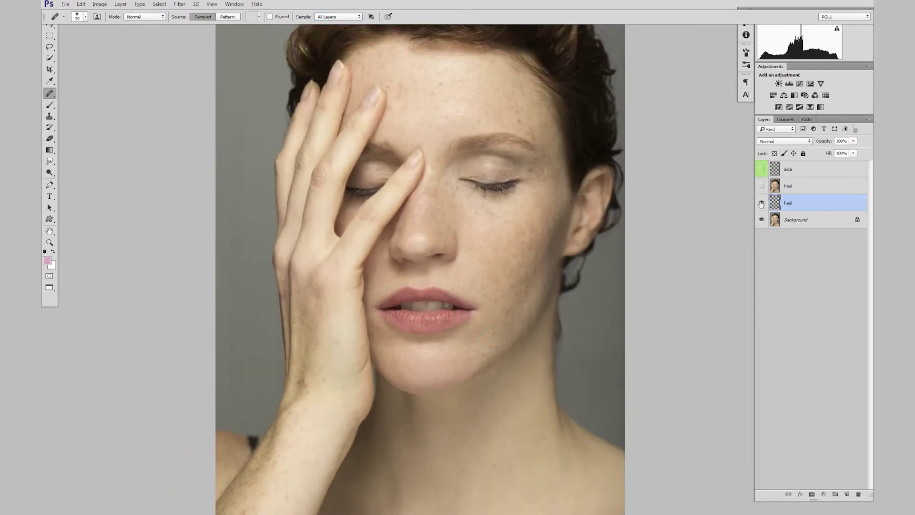
Step: Hide the empty heal layer and move the retouched heal copy beneath it, making that copy visible and active
left_click(761, 202)
left_click_drag(772, 186, 772, 206)
left_click(761, 202)
left_click(609, 257, "ctrl+alt")
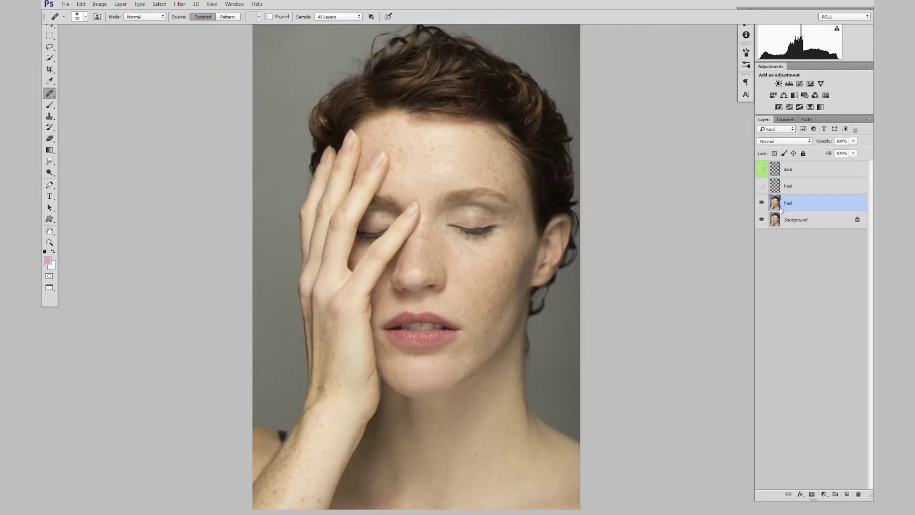
scroll(499, 309, "up", 2)
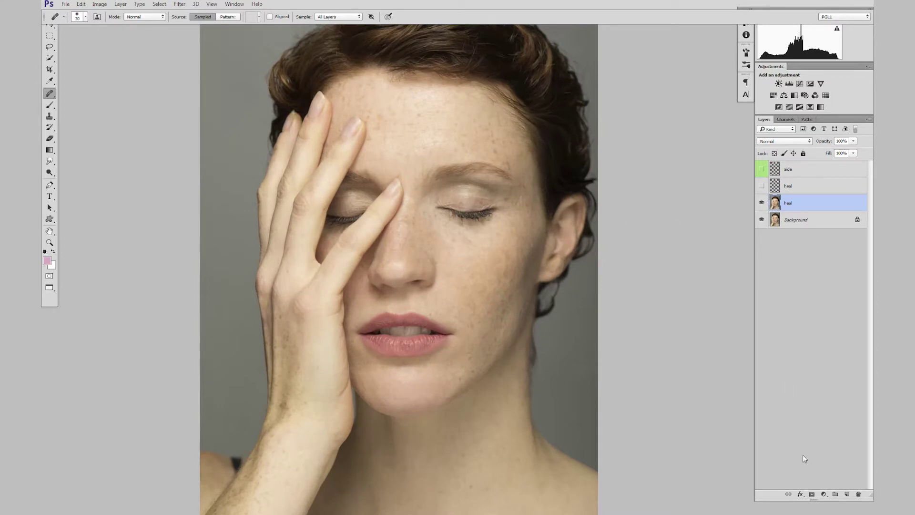
Step: Add a Curves adjustment above the heal copy and shape a contrast S-curve with its lower point at input 106, output 94
left_click(824, 495)
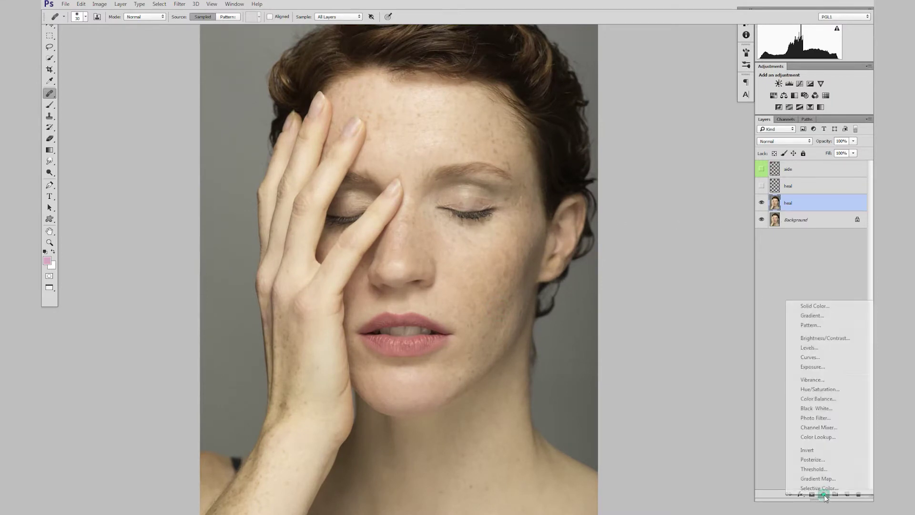
left_click(810, 358)
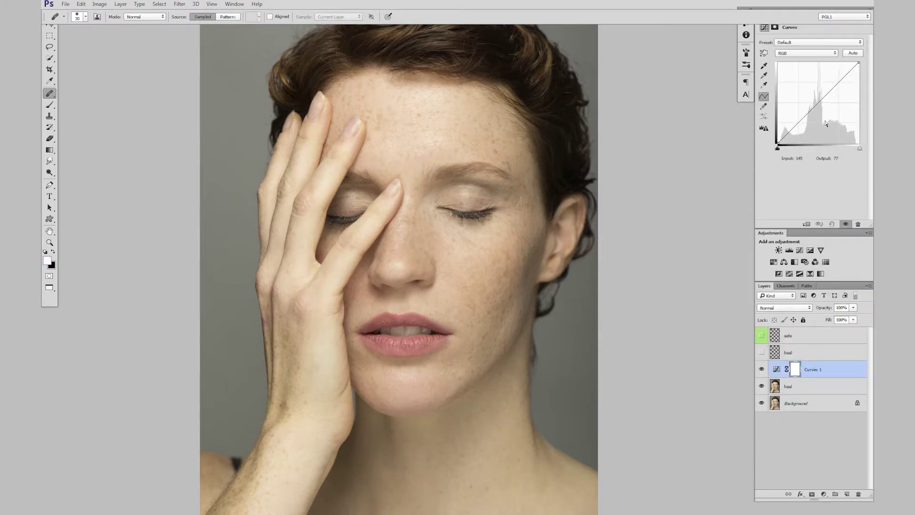
left_click_drag(820, 99, 811, 116)
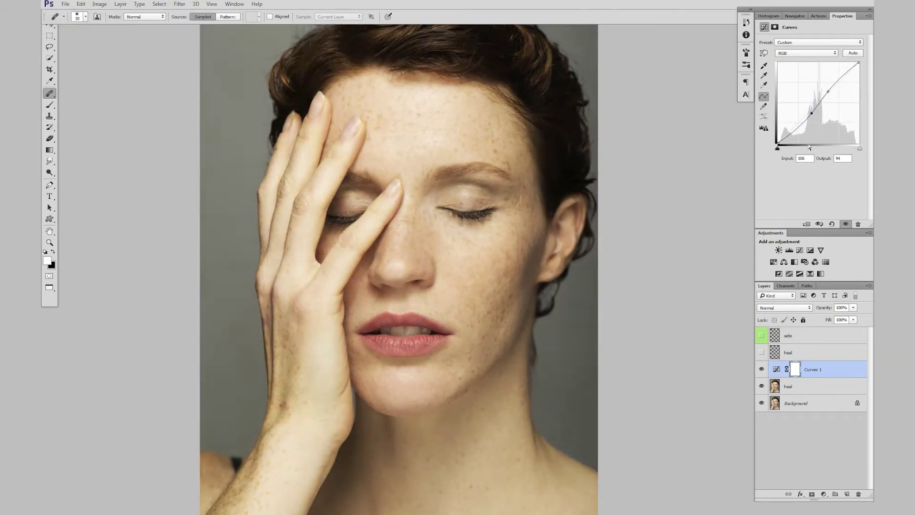
Step: Heal the spots beside the outer corner of the open side's eye on the heal copy layer
left_click(797, 386)
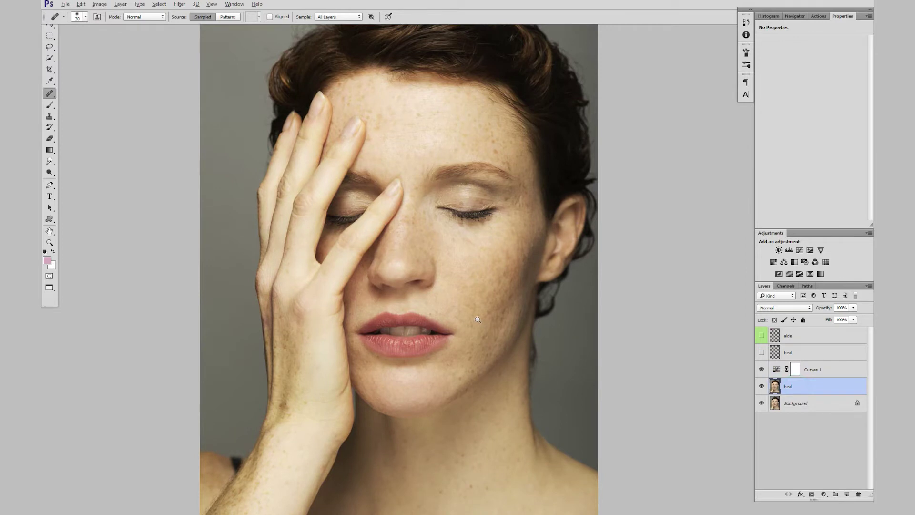
scroll(486, 319, "up", 3)
left_click_drag(522, 318, 518, 316)
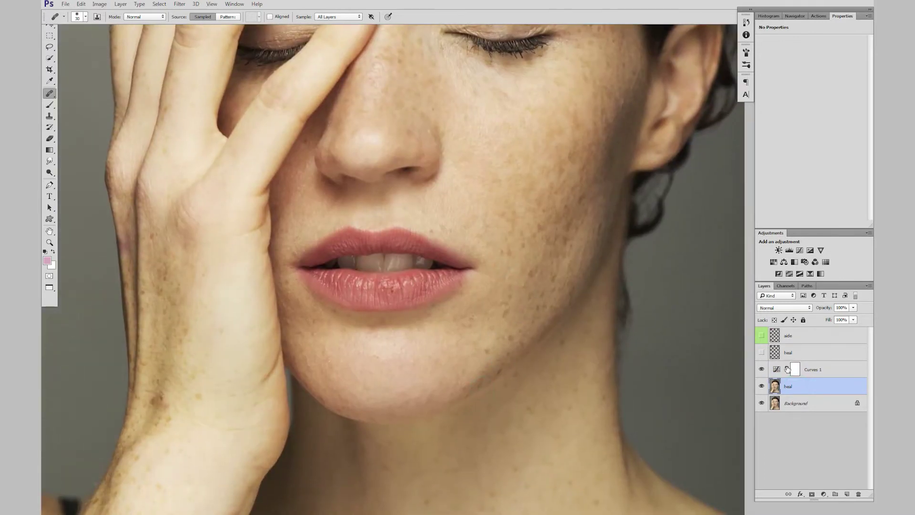
left_click_drag(531, 198, 493, 412)
left_click_drag(538, 304, 481, 309)
mouse_move(505, 253)
left_mouse_down()
mouse_move(525, 259)
mouse_move(504, 248)
left_mouse_up()
left_click(526, 254, "alt")
left_click(512, 225)
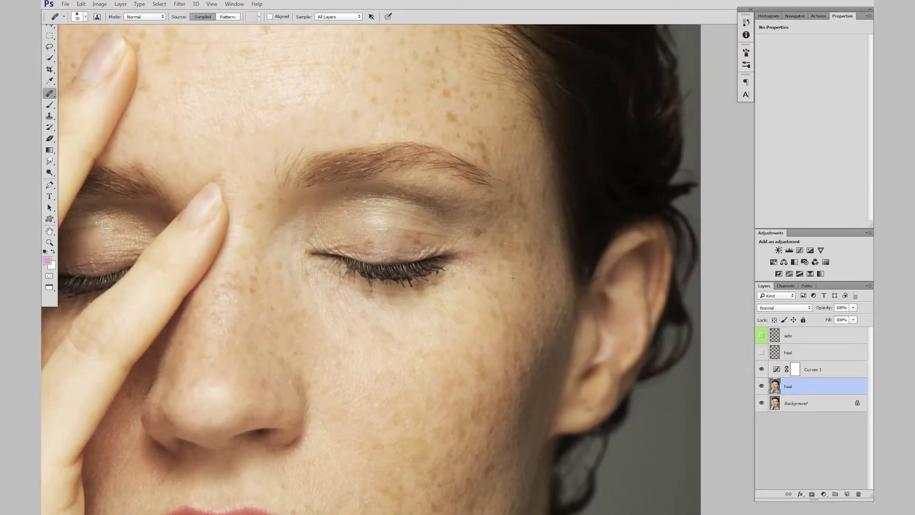
left_click(513, 233)
Step: Compare the skin with and without the Curves contrast adjustment
left_click(761, 369)
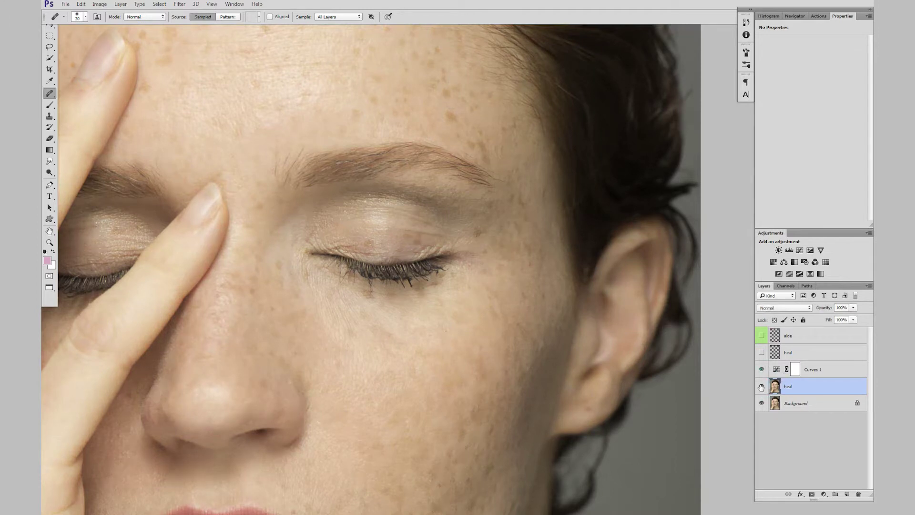
left_click(761, 369)
left_click_drag(626, 363, 547, 360)
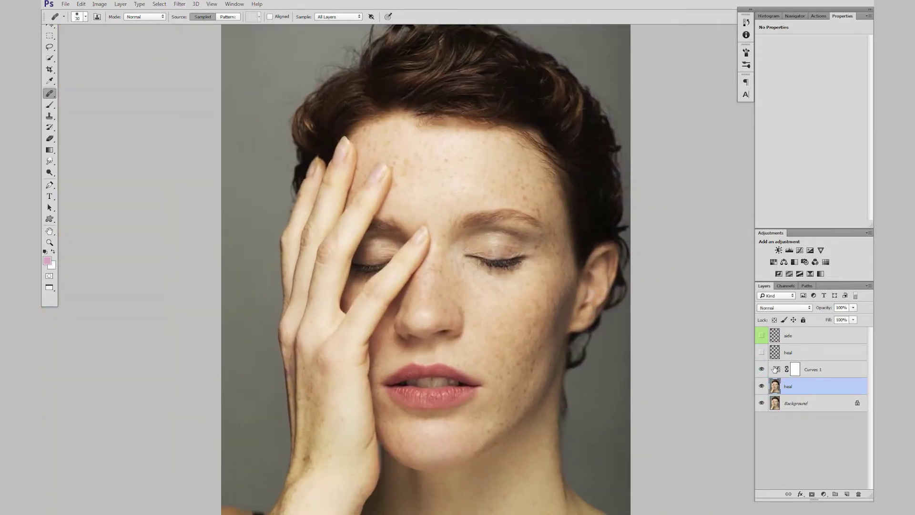
Step: Replace the Curves layer above the heal copy with a Black & White adjustment and set its Reds to -120
left_click(812, 369)
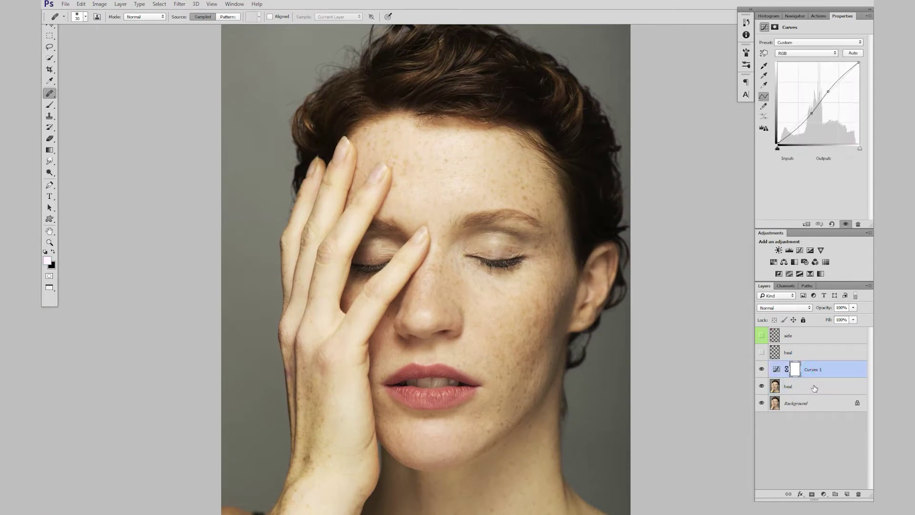
left_click_drag(810, 369, 858, 494)
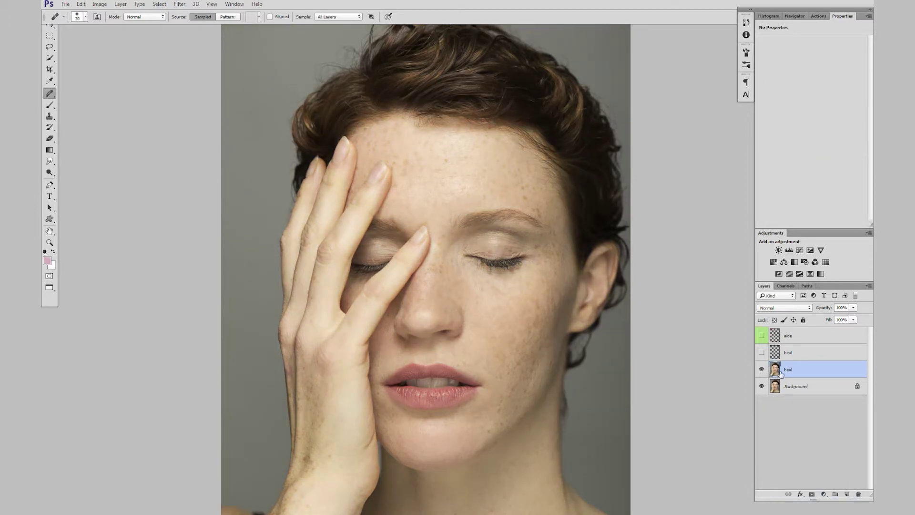
left_click(823, 494)
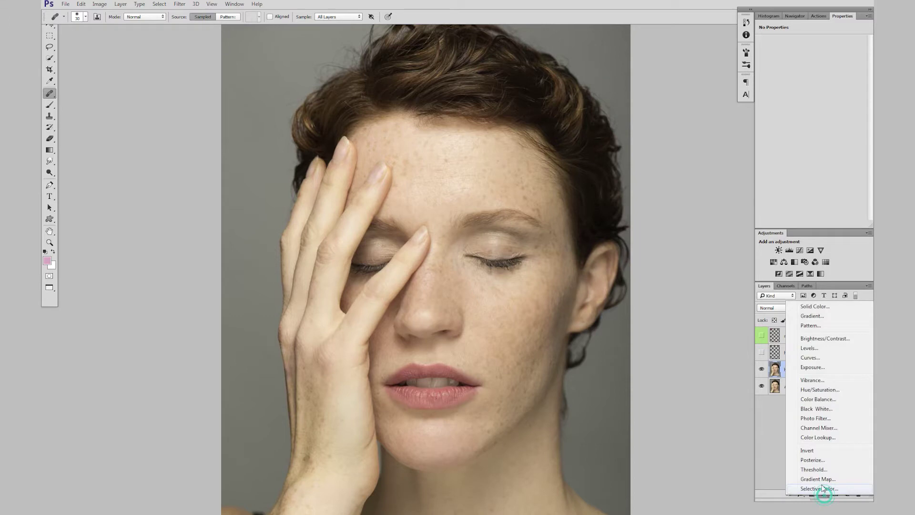
left_click(817, 411)
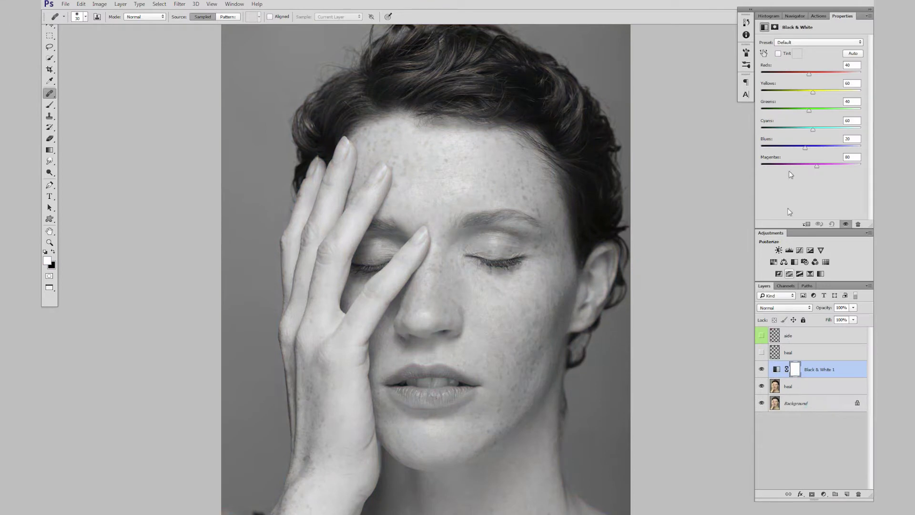
left_click_drag(808, 74, 777, 75)
Step: Examine the freckles around the mouth, cheek and eye in black and white and remove the Black & White adjustment layer
scroll(549, 380, "up", 2)
left_click_drag(531, 305, 573, 264)
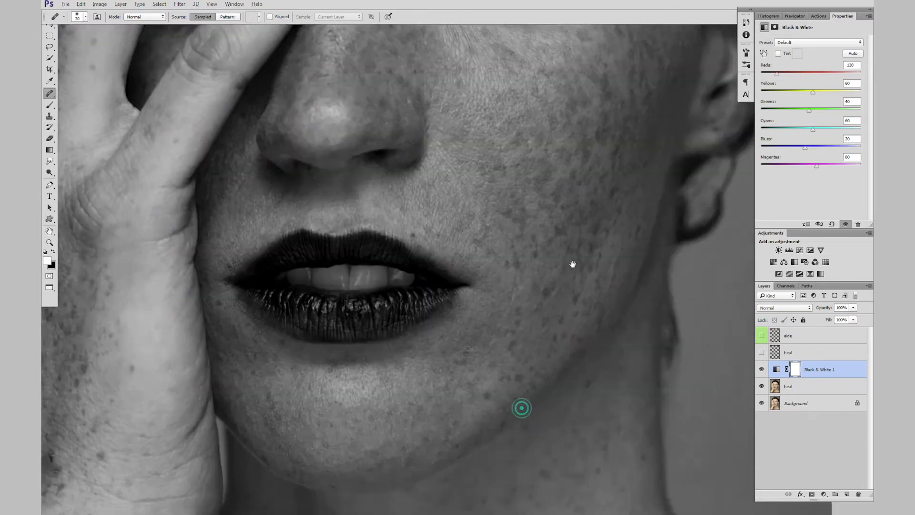
left_click_drag(529, 221, 496, 370)
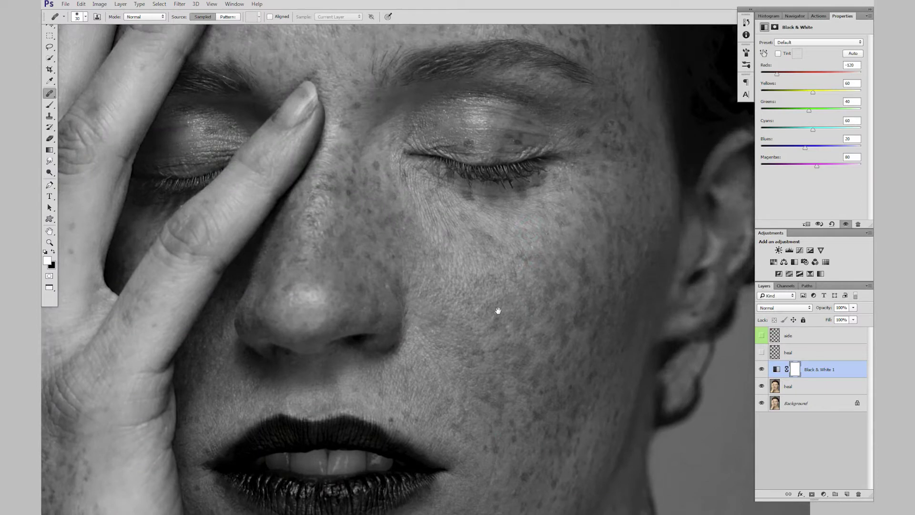
left_click(519, 307, "alt")
left_click_drag(501, 369, 496, 337)
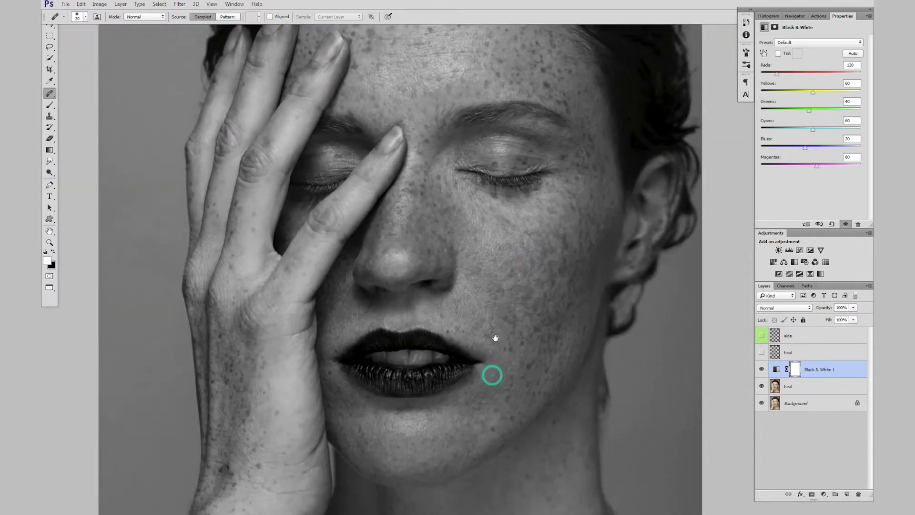
scroll(496, 337, "down", 3)
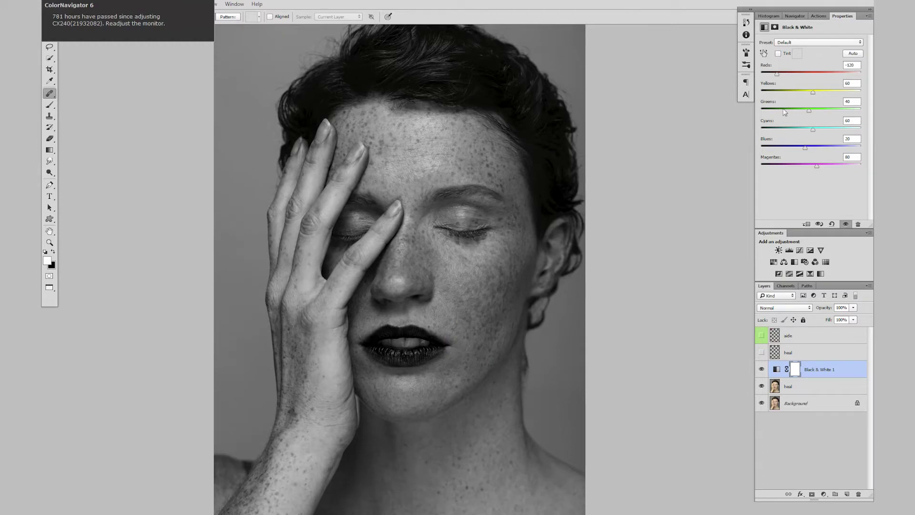
left_click_drag(820, 370, 810, 405)
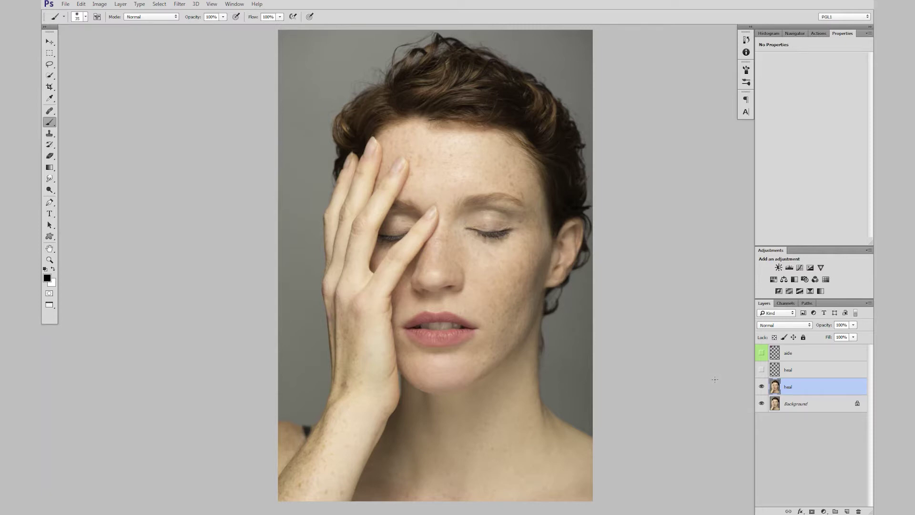
Step: Swap the Brush's foreground colour repeatedly between black and white, ending on black
scroll(460, 310, "up", 2)
key("x")
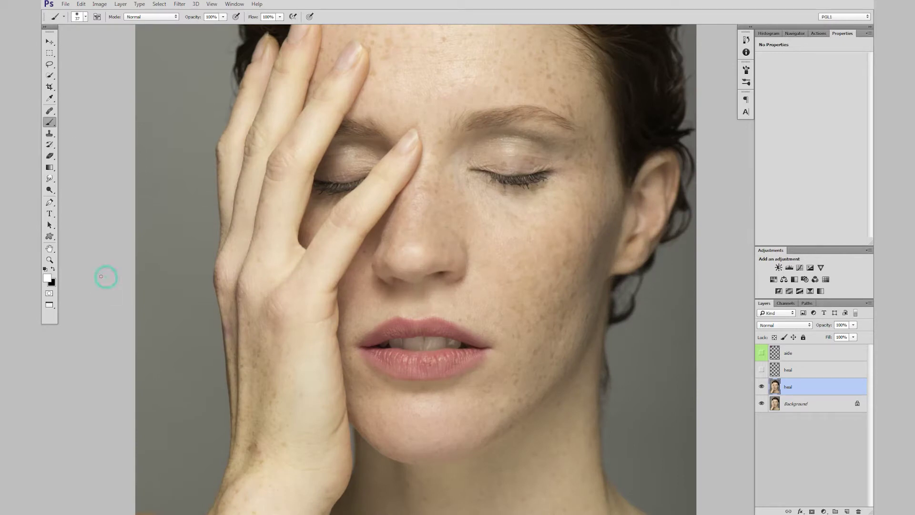
key("x")
key("x")
key("x")
Step: Create a layer named DB 1 above the heal copy in Soft Light mode, filled with the neutral 50% gray
left_click(846, 511, "alt")
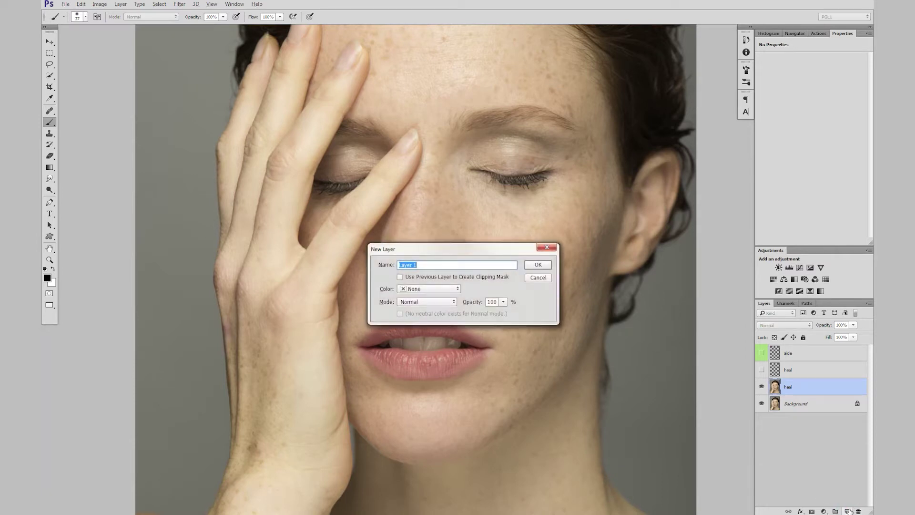
left_click_drag(443, 255, 466, 246)
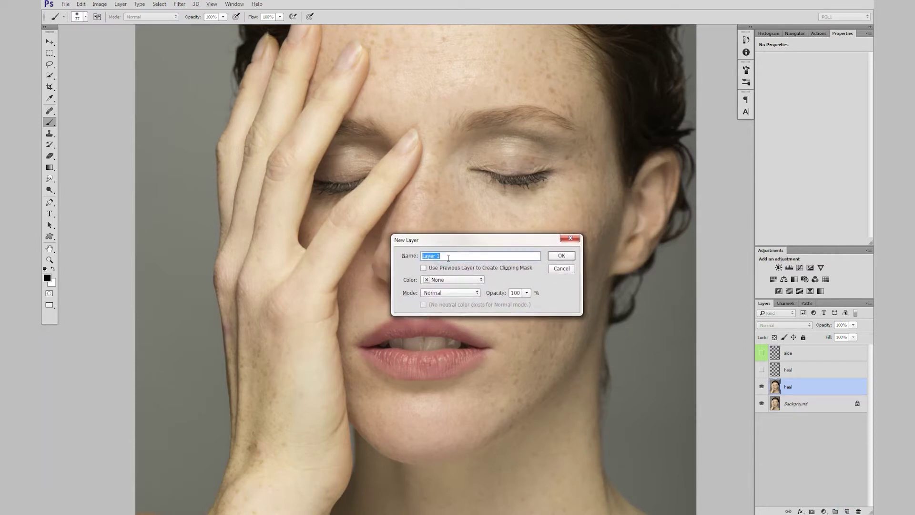
type("DB")
left_click(464, 292)
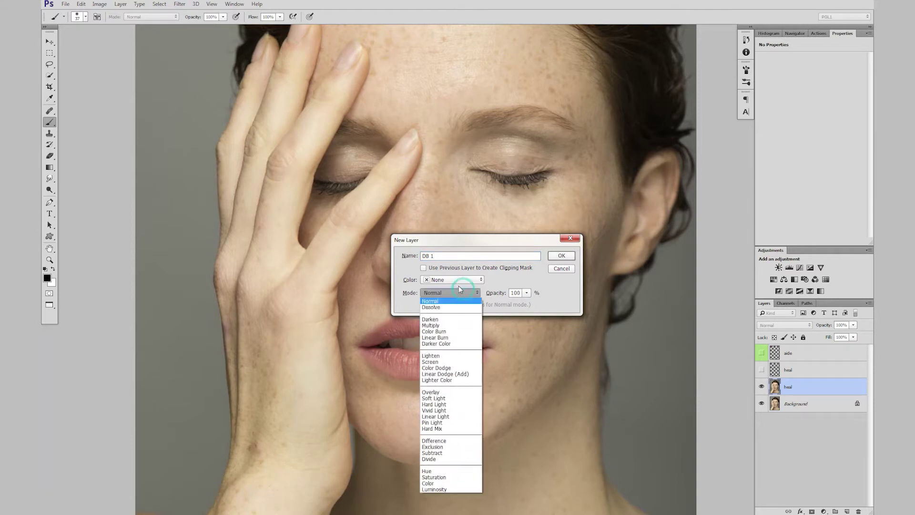
left_click(450, 398)
left_click(423, 304)
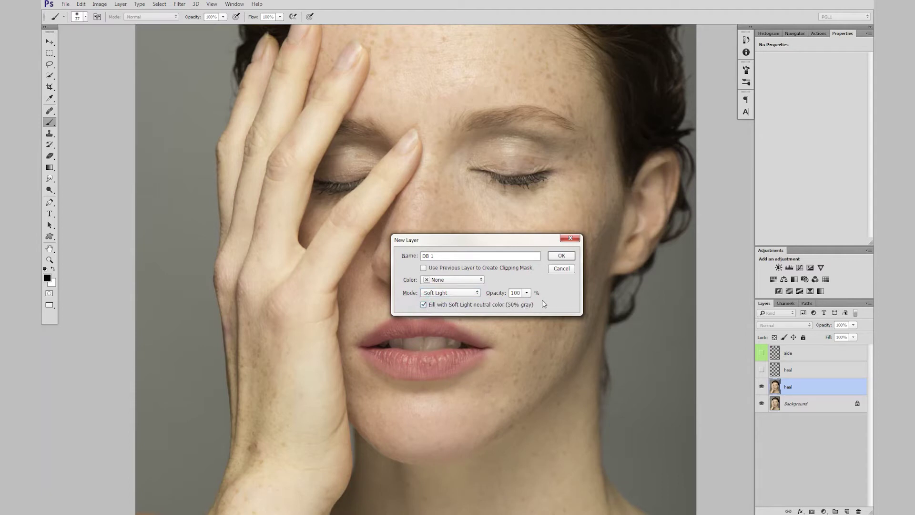
left_click(564, 258)
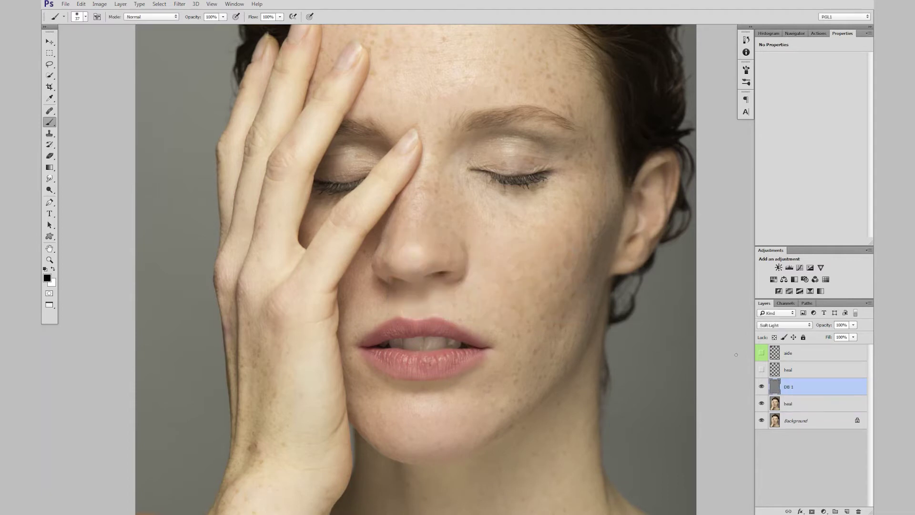
Step: Switch the DB 1 layer's blend mode to Normal to view its gray fill and set it back to Soft Light
left_click(782, 325)
left_click(782, 333)
left_click(782, 326)
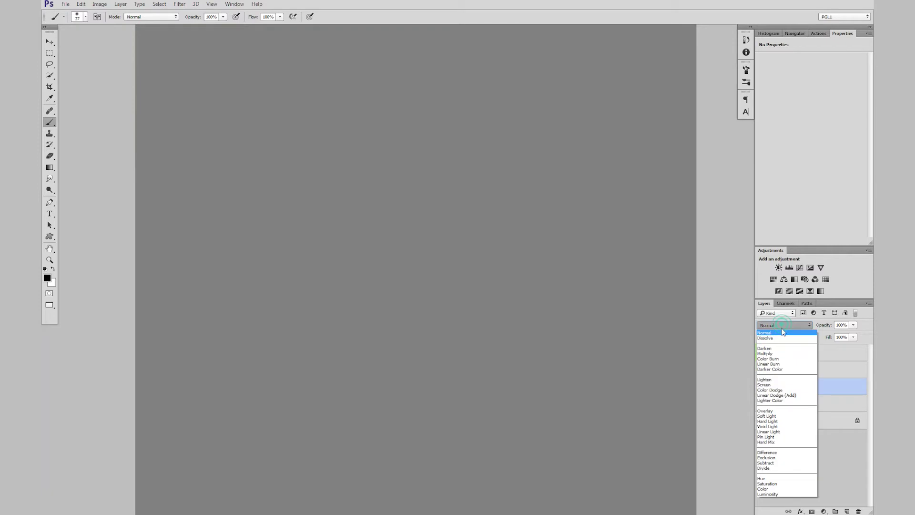
left_click(788, 416)
left_click(806, 388)
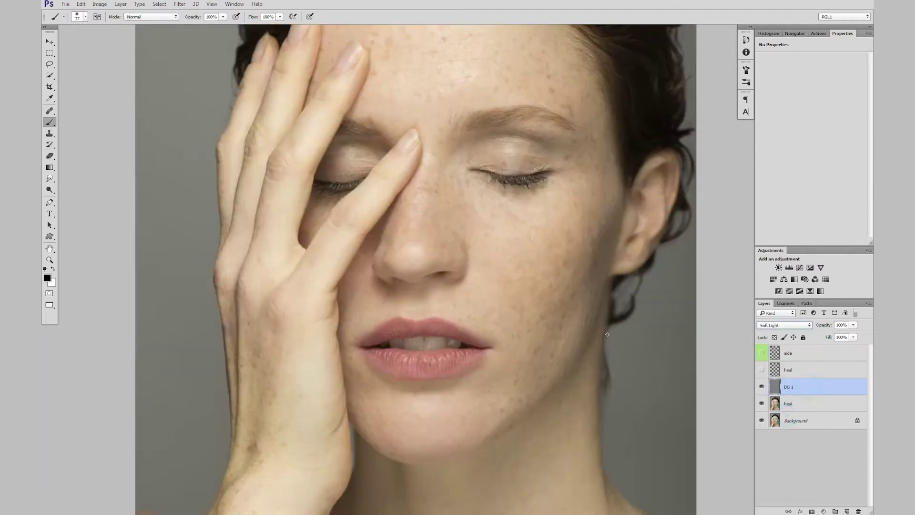
Step: Add a Black & White adjustment layer above DB 1 and set its Reds to -59
scroll(484, 301, "down", 3)
left_click_drag(485, 305, 467, 309)
scroll(467, 308, "up", 2)
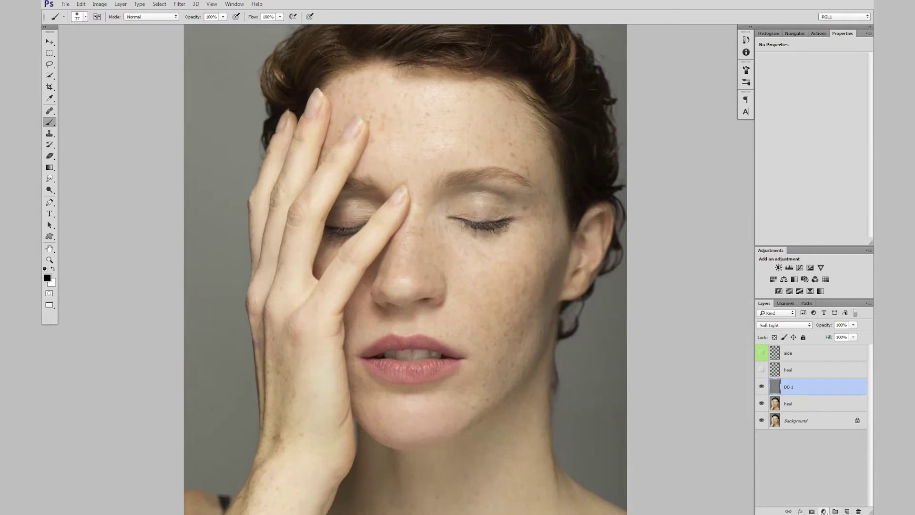
left_click(823, 511)
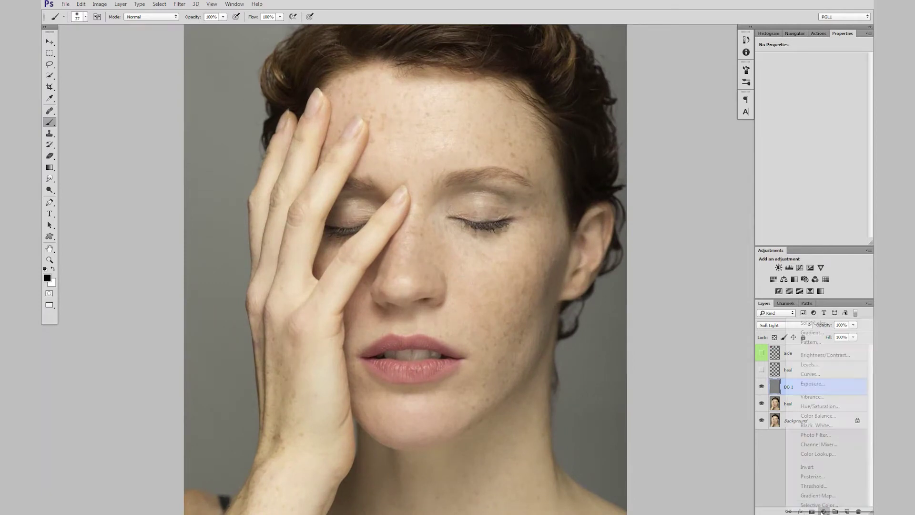
left_click(820, 429)
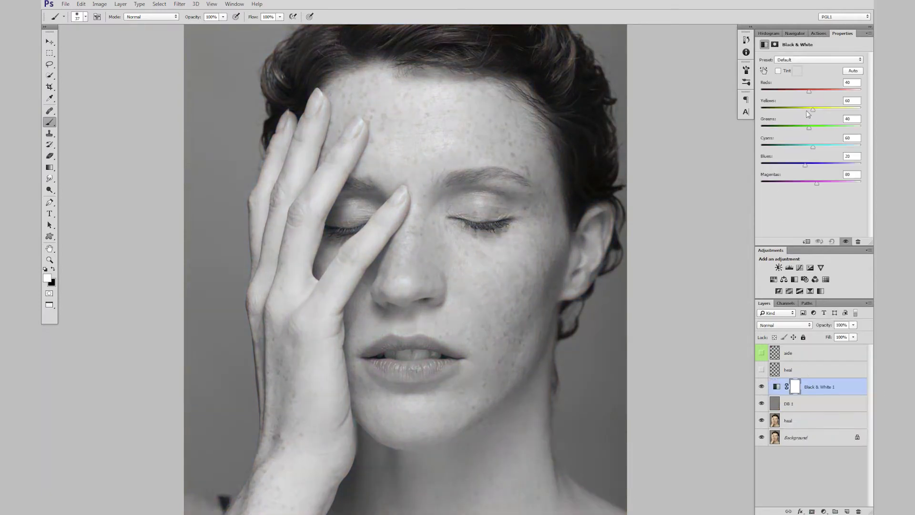
mouse_move(808, 94)
left_mouse_down()
mouse_move(780, 92)
mouse_move(803, 93)
mouse_move(782, 92)
mouse_move(790, 93)
left_mouse_up()
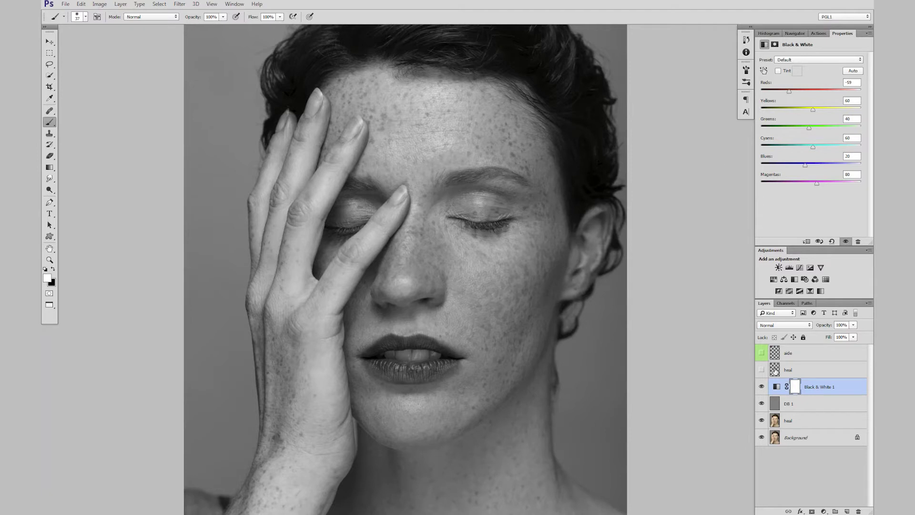
Step: Make DB 1 the active layer and set the Brush's flow to 3%
left_click(776, 403)
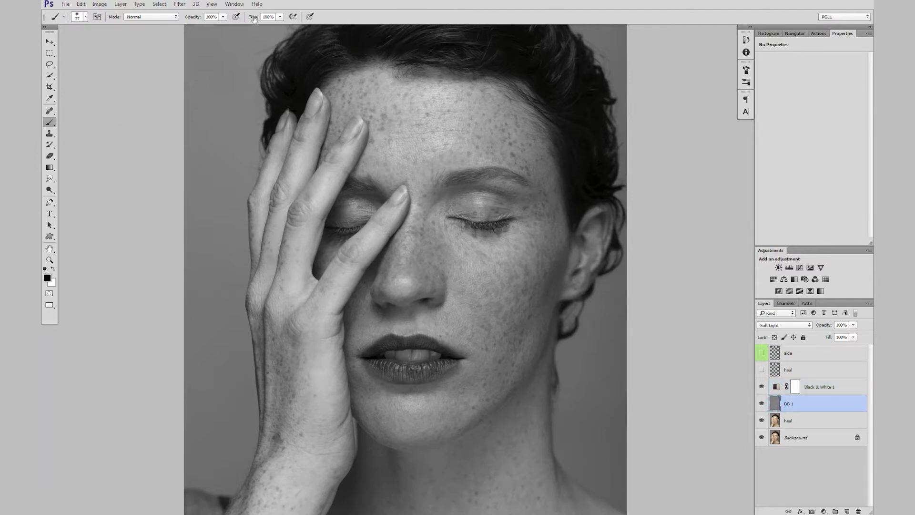
left_click(272, 16)
type("3")
key("Return")
Step: Set the Brush's Transfer controls for opacity and flow to Pen Pressure, and compare the stroke preview with Transfer off and on
left_click(746, 70)
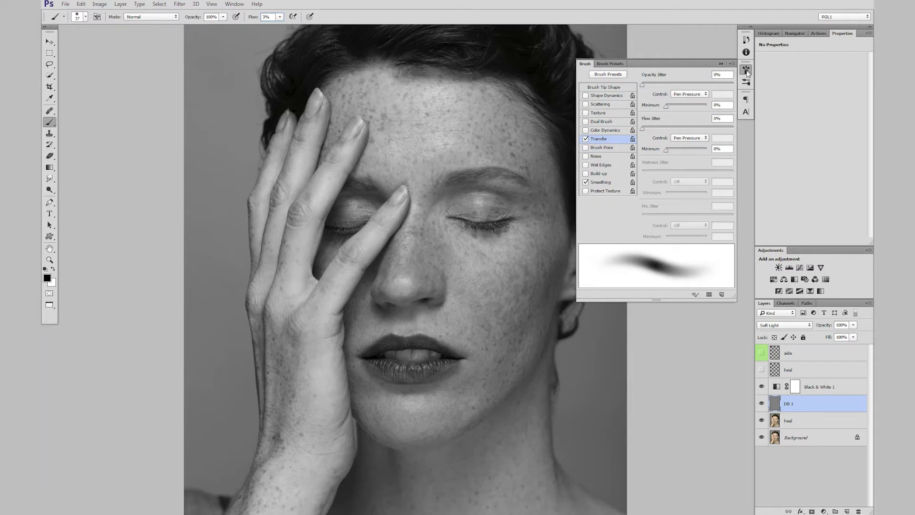
left_click(689, 94)
left_click(686, 105)
left_click(689, 138)
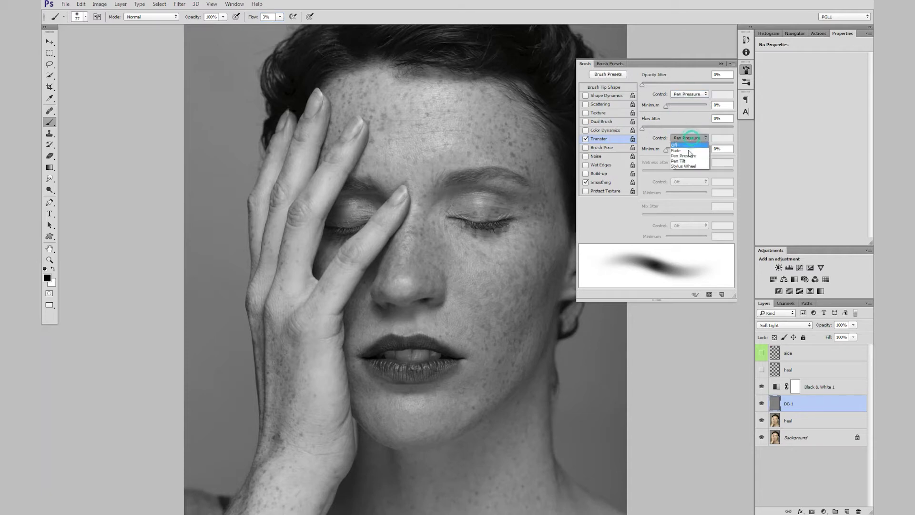
left_click(686, 149)
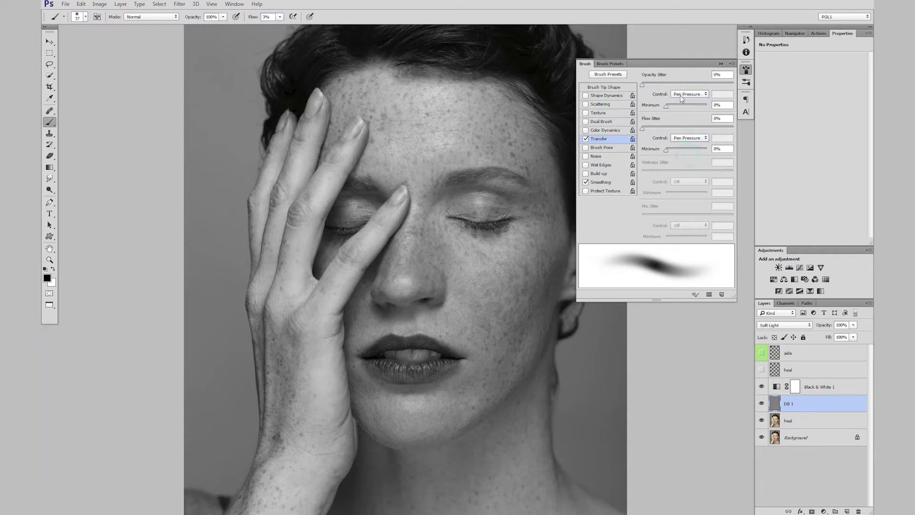
left_click(585, 139)
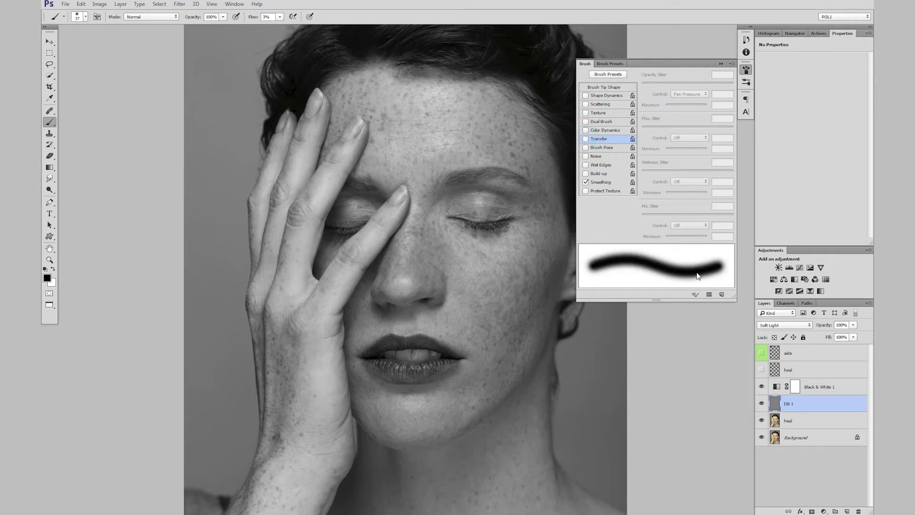
left_click(586, 139)
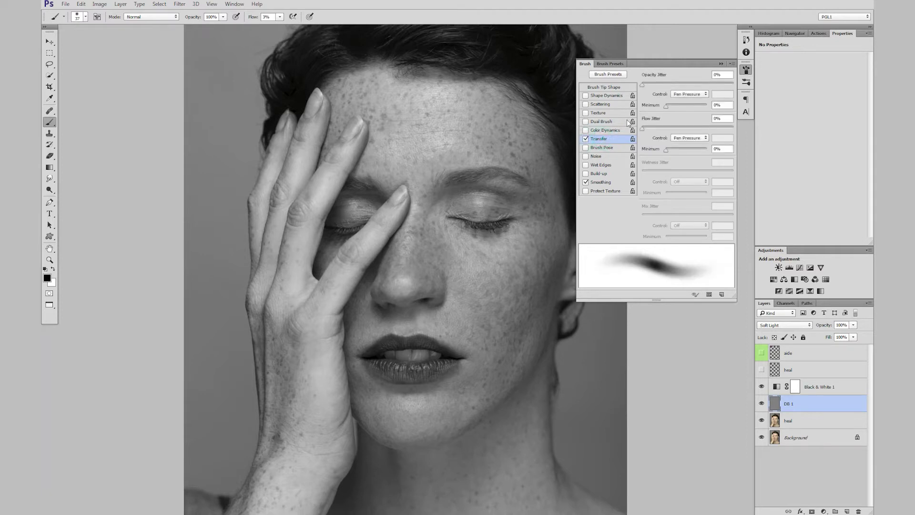
left_click(746, 72)
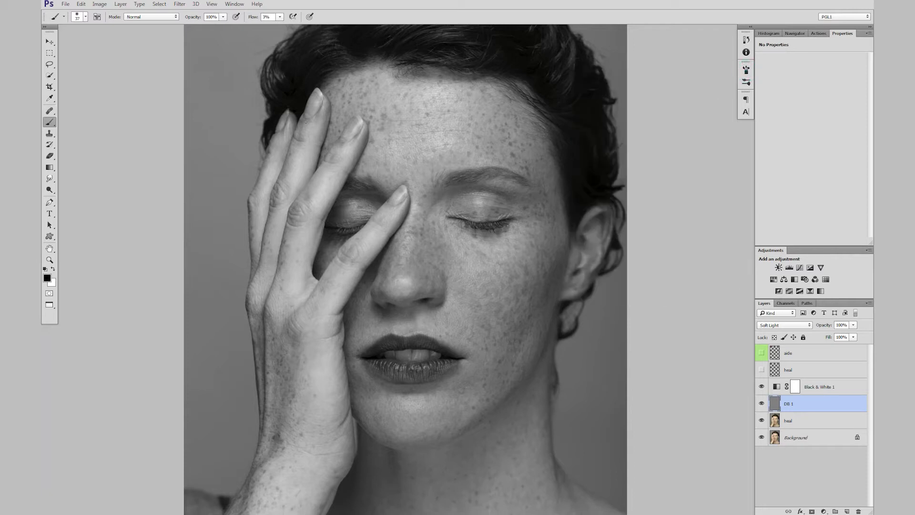
Step: Create a new blank white document for brush tests and set the Brush's flow to 100%
left_click(66, 5)
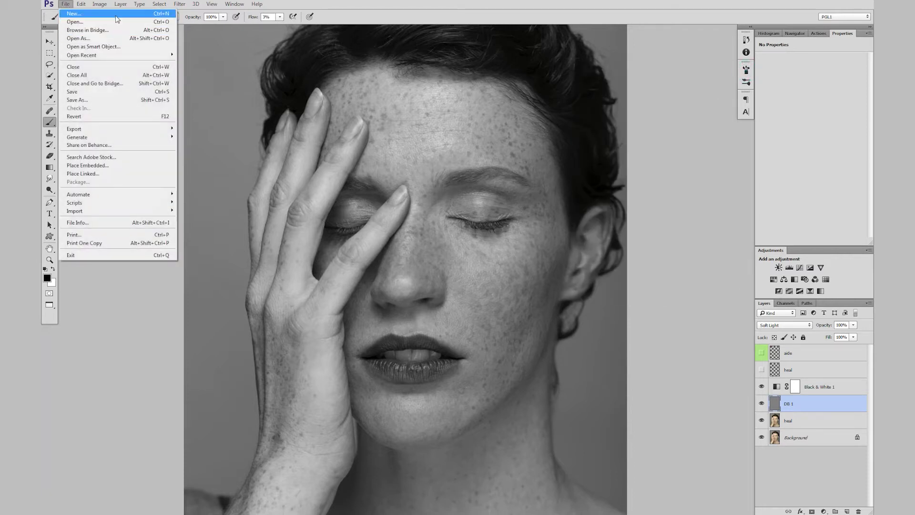
left_click(76, 13)
left_click(510, 126)
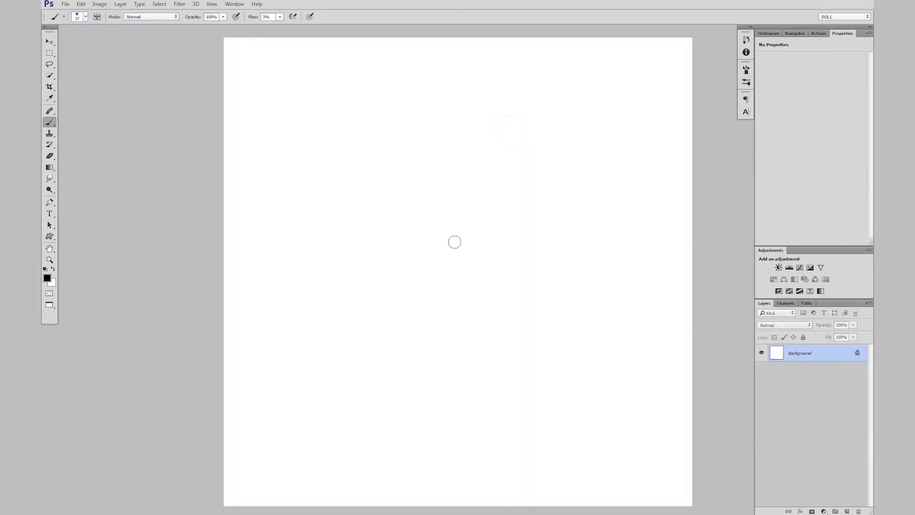
left_click_drag(250, 18, 271, 18)
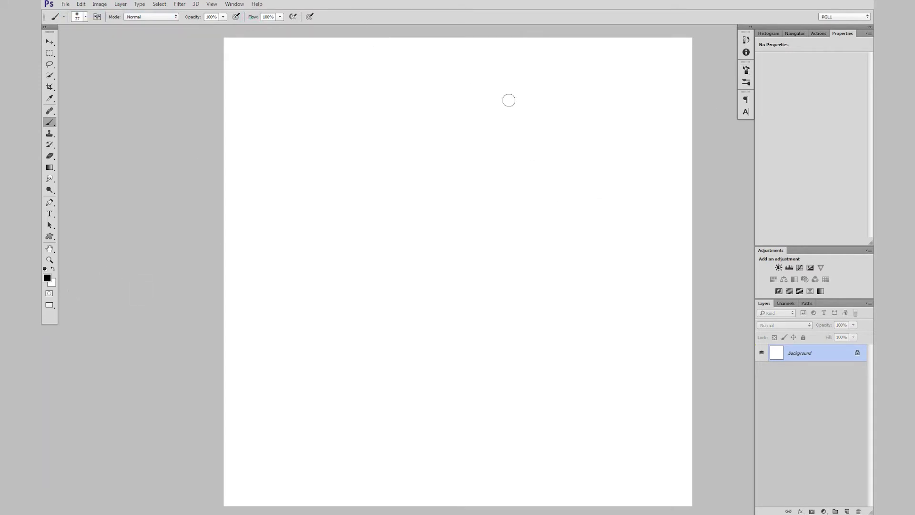
Step: Turn off the Brush's Transfer option and paint a diagonal black test stroke across the upper part of the blank canvas
left_click(746, 69)
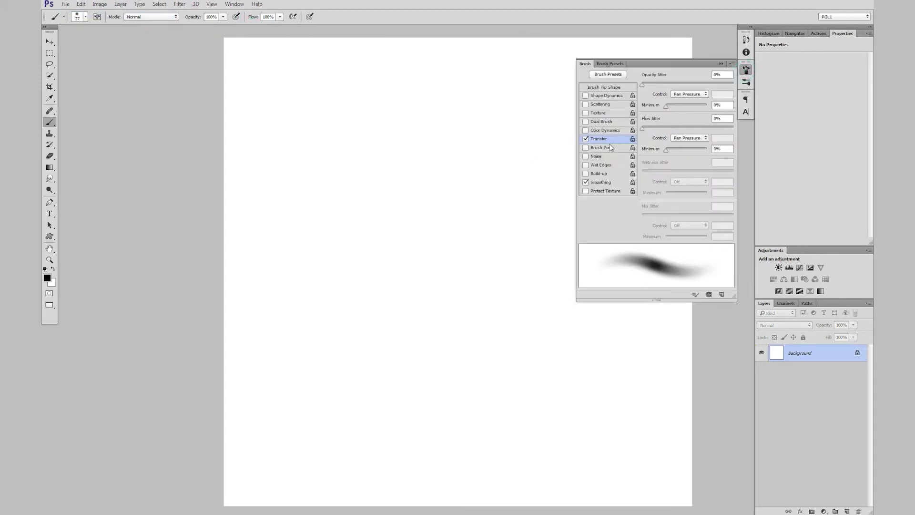
left_click(586, 139)
left_click(160, 205)
left_click_drag(302, 237, 614, 131)
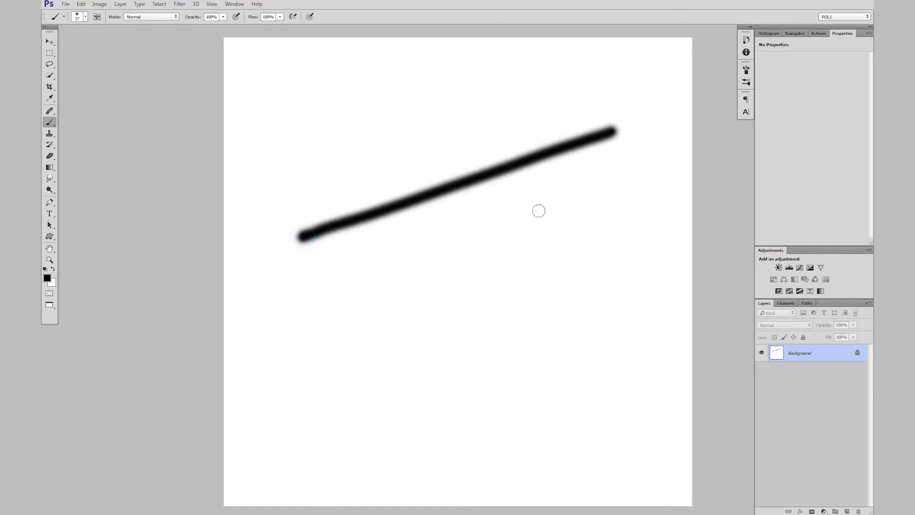
Step: Turn Transfer back on and paint light and heavy pressure-sensitive test strokes below and above the solid black line
left_click(747, 70)
left_click(595, 139)
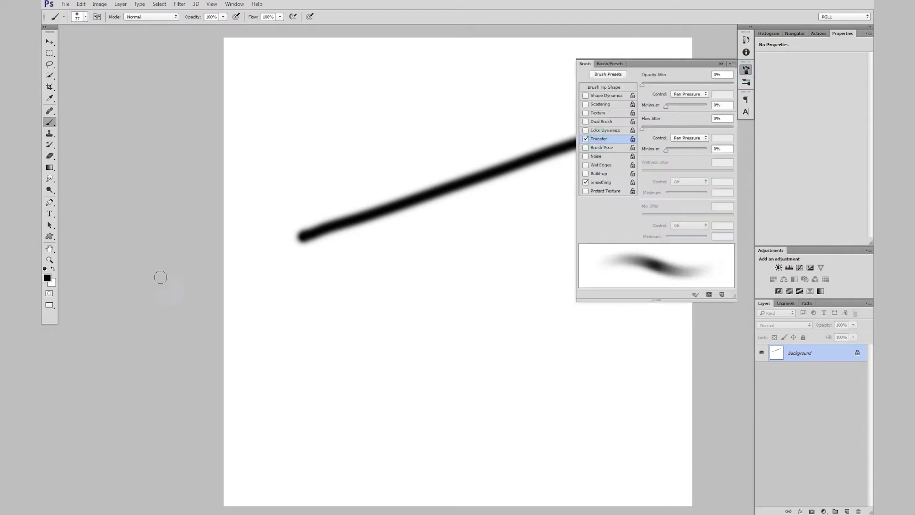
left_click(161, 277)
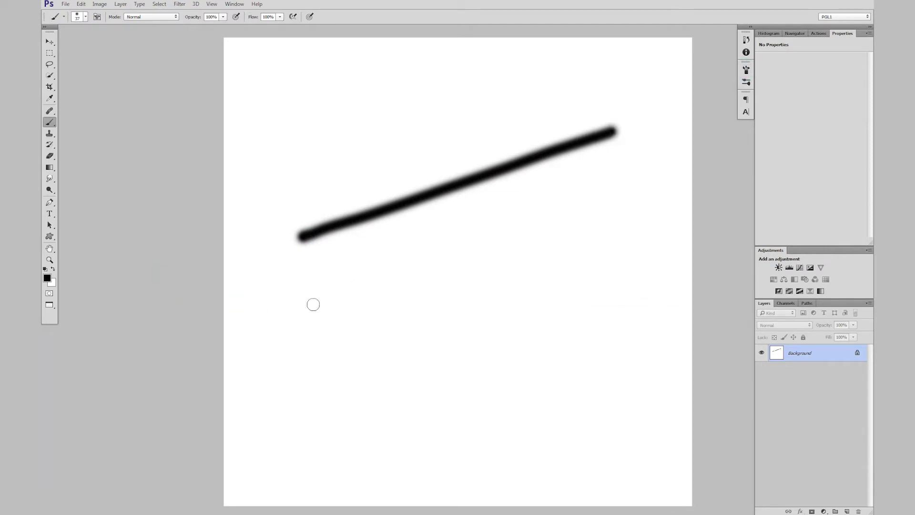
left_click_drag(310, 304, 669, 188)
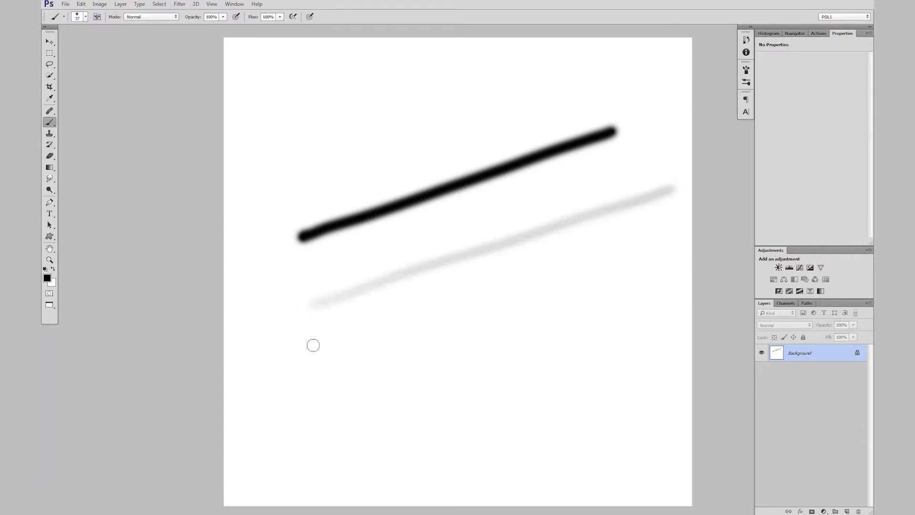
mouse_move(308, 355)
left_mouse_down()
mouse_move(521, 295)
mouse_move(632, 249)
left_mouse_up()
mouse_move(272, 143)
left_mouse_down()
mouse_move(365, 116)
mouse_move(438, 124)
mouse_move(451, 105)
mouse_move(435, 89)
mouse_move(470, 77)
mouse_move(496, 97)
left_mouse_up()
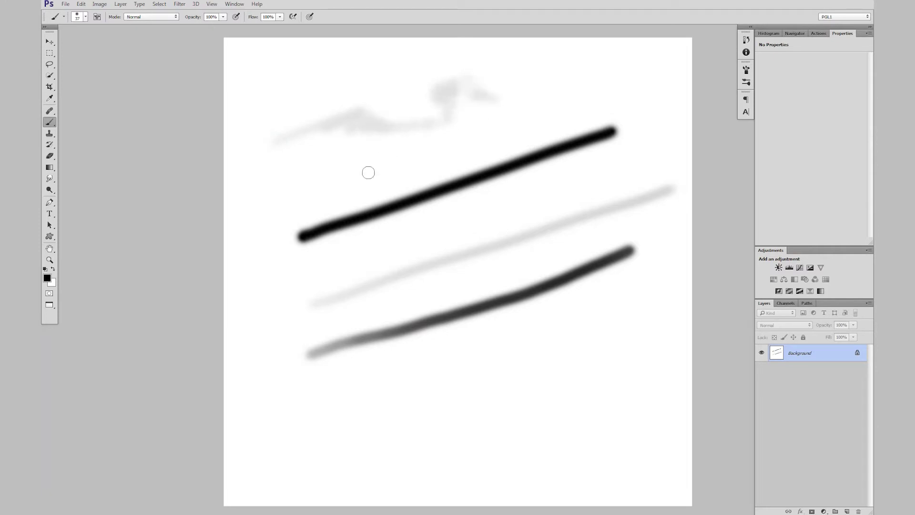
mouse_move(258, 193)
left_mouse_down()
mouse_move(316, 174)
mouse_move(284, 198)
mouse_move(308, 198)
mouse_move(381, 163)
mouse_move(343, 176)
mouse_move(348, 164)
mouse_move(408, 147)
mouse_move(396, 176)
mouse_move(470, 151)
mouse_move(490, 125)
mouse_move(512, 128)
mouse_move(527, 93)
mouse_move(580, 112)
mouse_move(608, 96)
mouse_move(639, 131)
mouse_move(629, 167)
left_mouse_up()
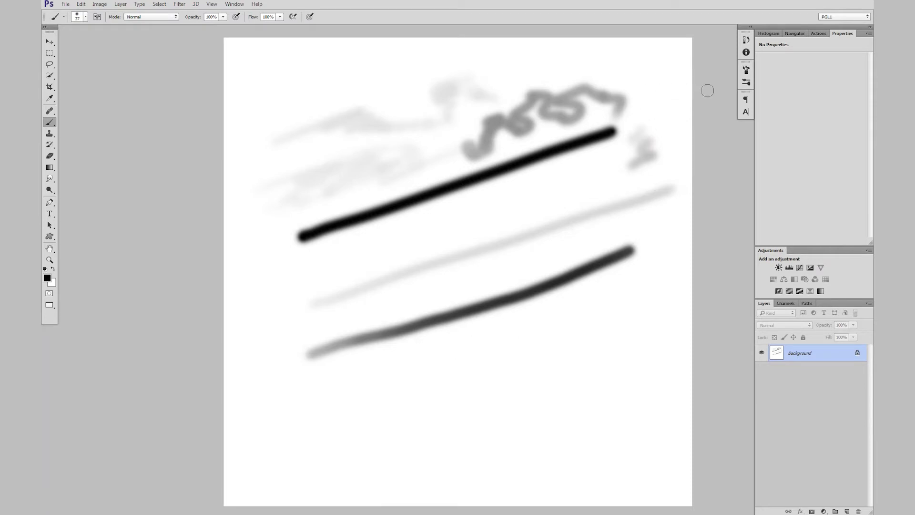
Step: Turn off the Brush's Transfer option in the brush settings
left_click(746, 70)
left_click(586, 138)
left_click(586, 139)
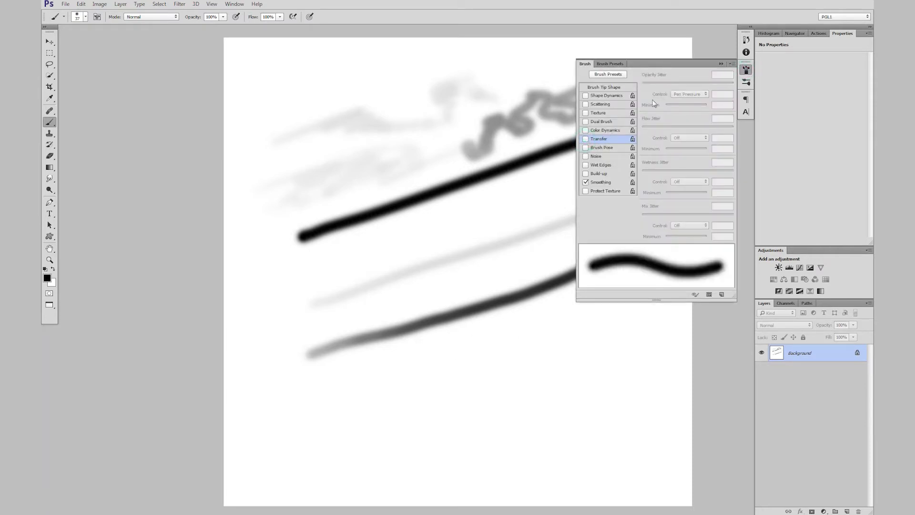
left_click(747, 70)
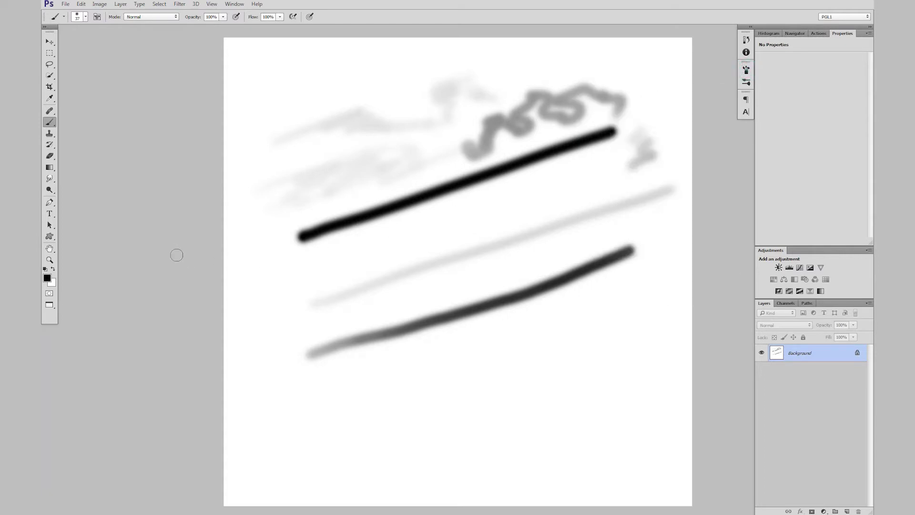
Step: Leave full-screen view, close the brush test document without saving, and bring the portrait's window into place
scroll(429, 292, "down", 2)
scroll(469, 233, "up", 1)
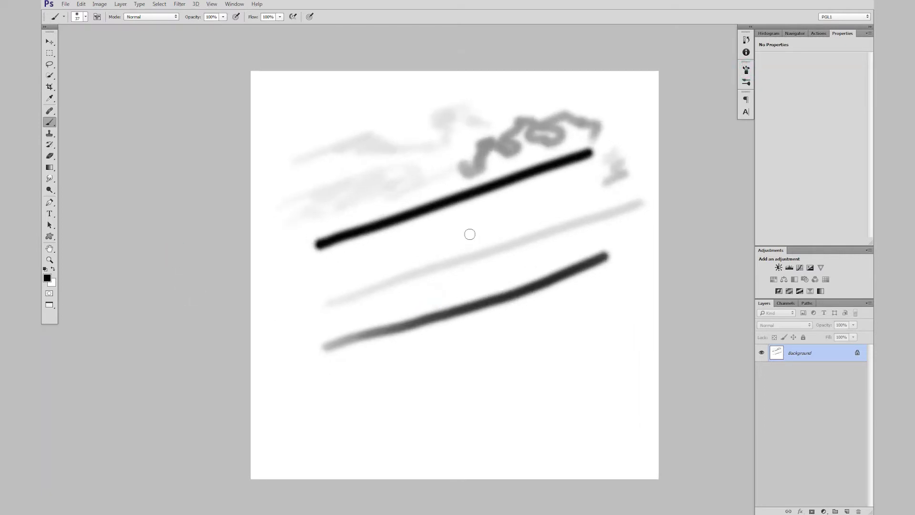
key("f")
key("f")
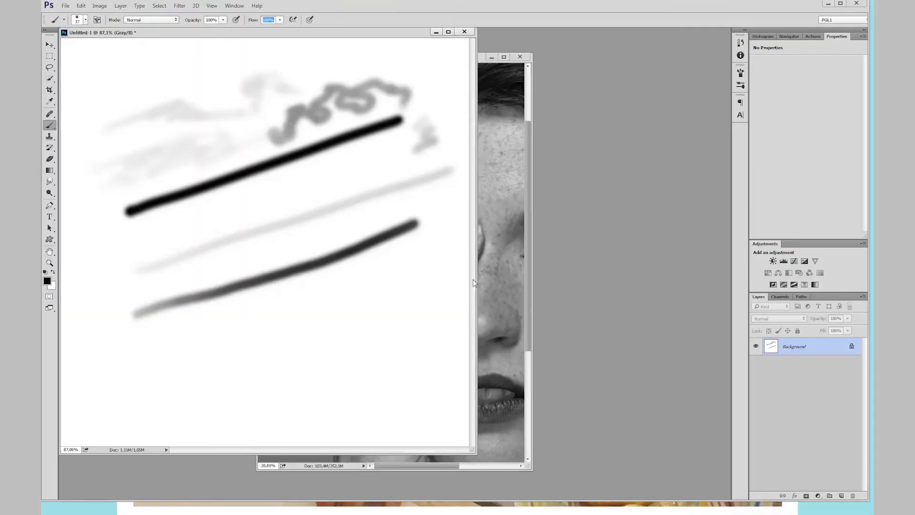
left_click(464, 31)
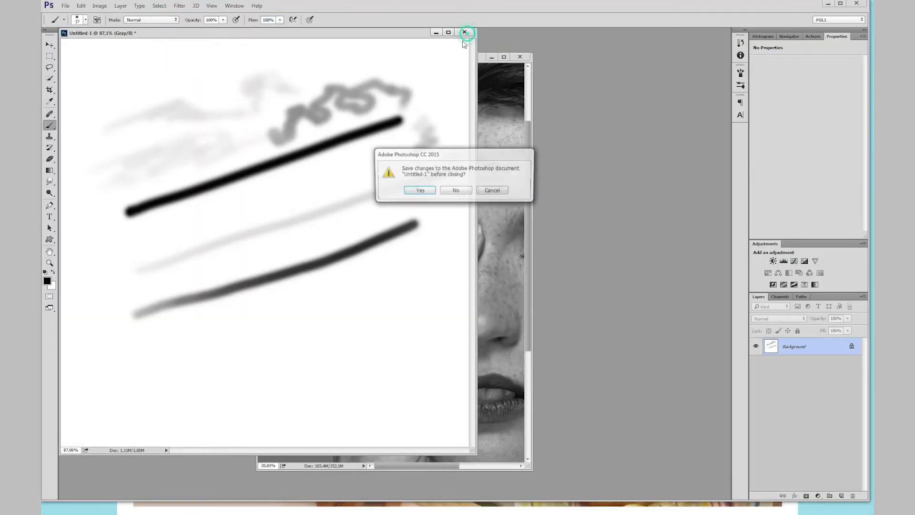
left_click(455, 191)
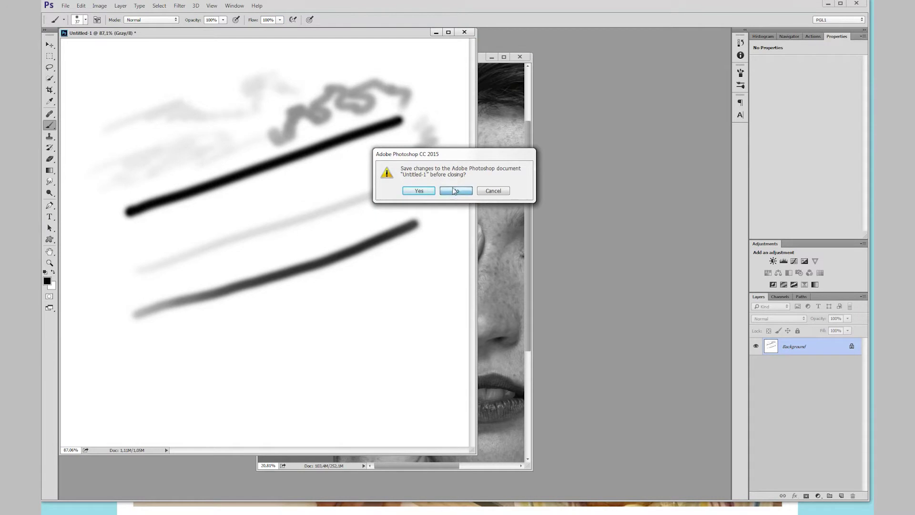
left_click_drag(456, 57, 445, 53)
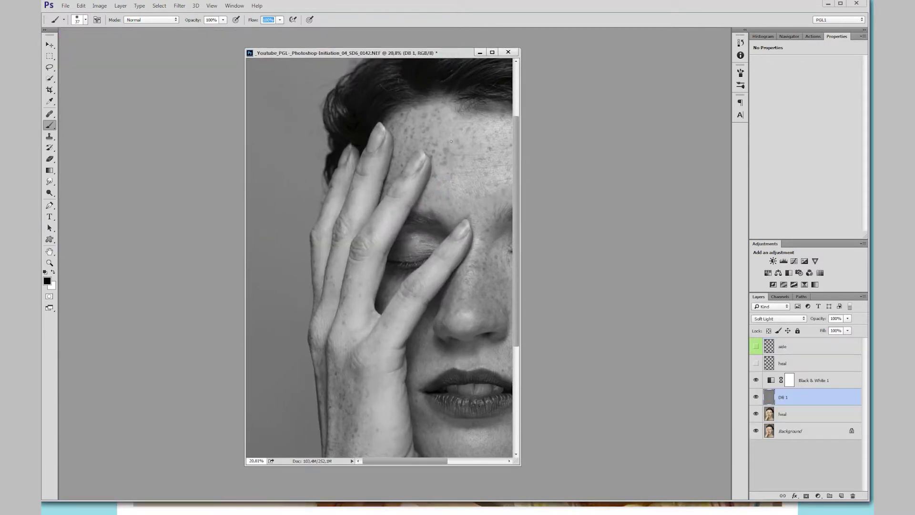
Step: Show the portrait in full-screen view and set the Brush flow to 3%
left_click_drag(519, 136, 512, 150)
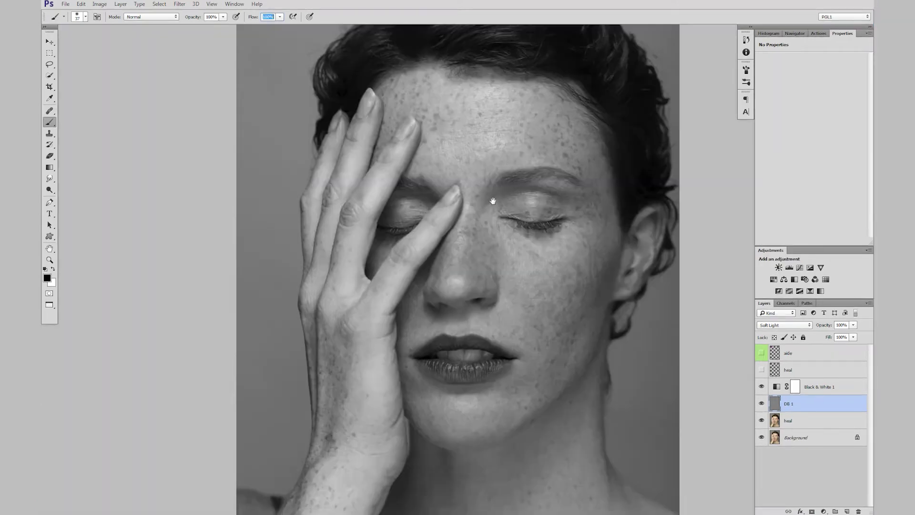
scroll(496, 200, "down", 1)
left_click_drag(253, 17, 201, 47)
left_click(266, 17)
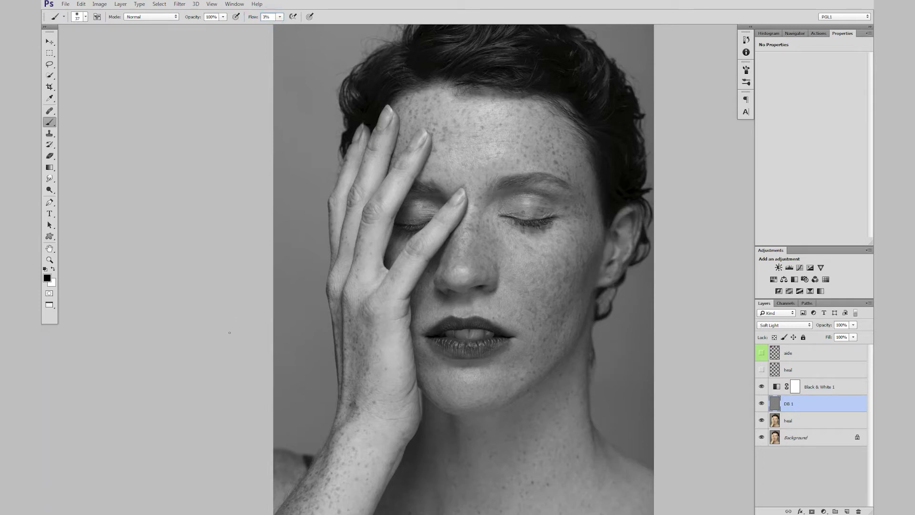
scroll(580, 308, "up", 5)
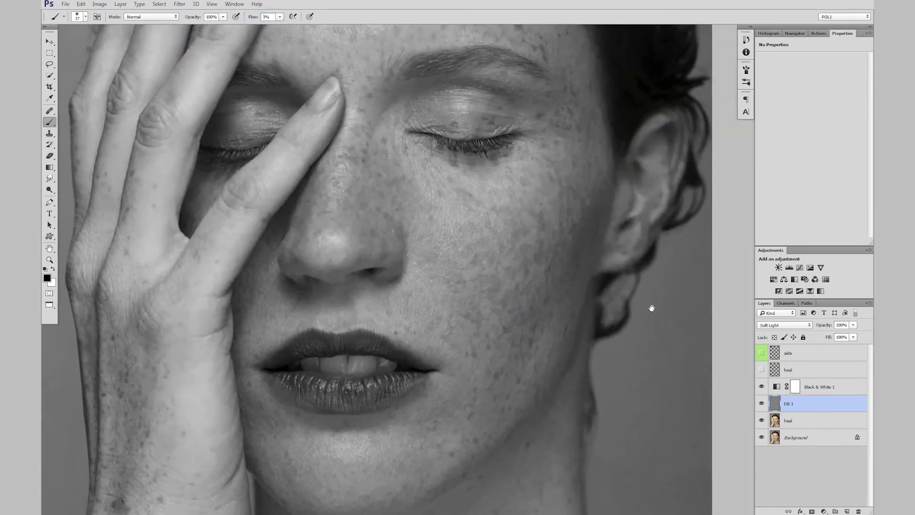
Step: Darken the freckles in the Black & White 1 adjustment by setting Reds to -83
left_click(815, 387)
key("x")
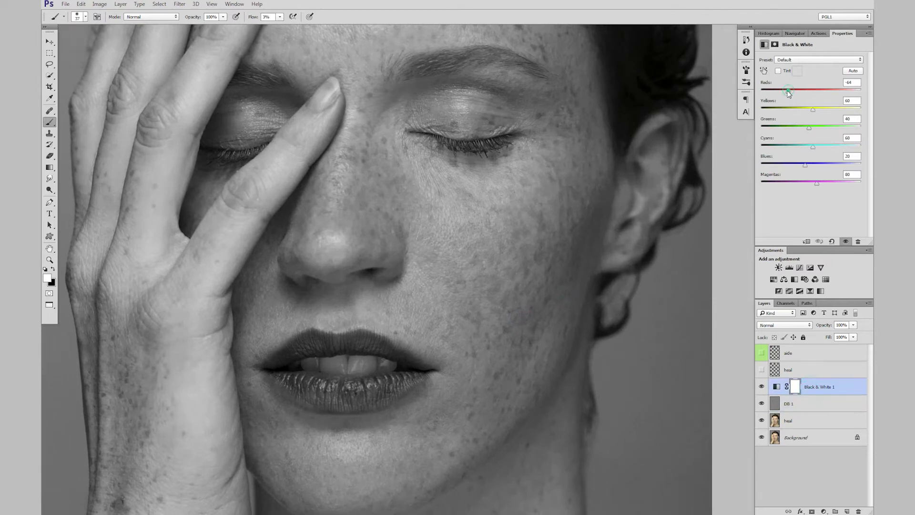
left_click_drag(788, 92, 785, 94)
scroll(522, 306, "up", 2)
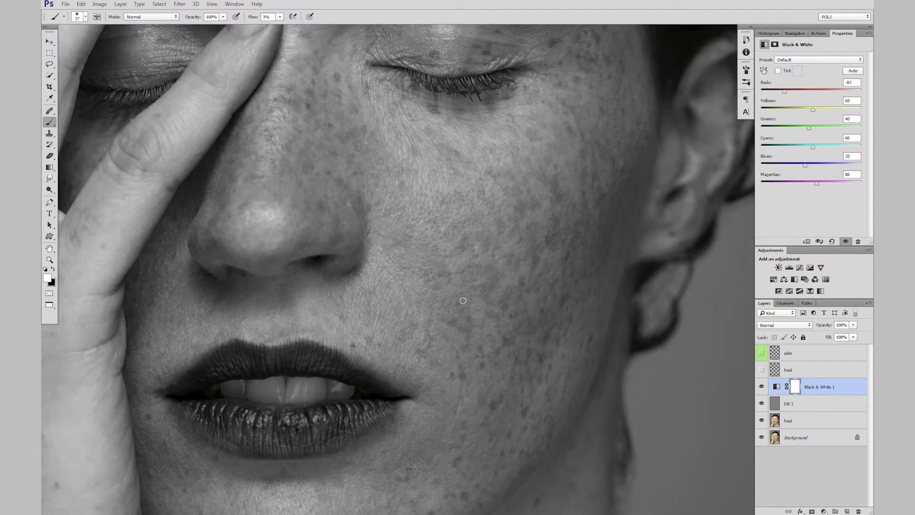
left_click(496, 326, "ctrl")
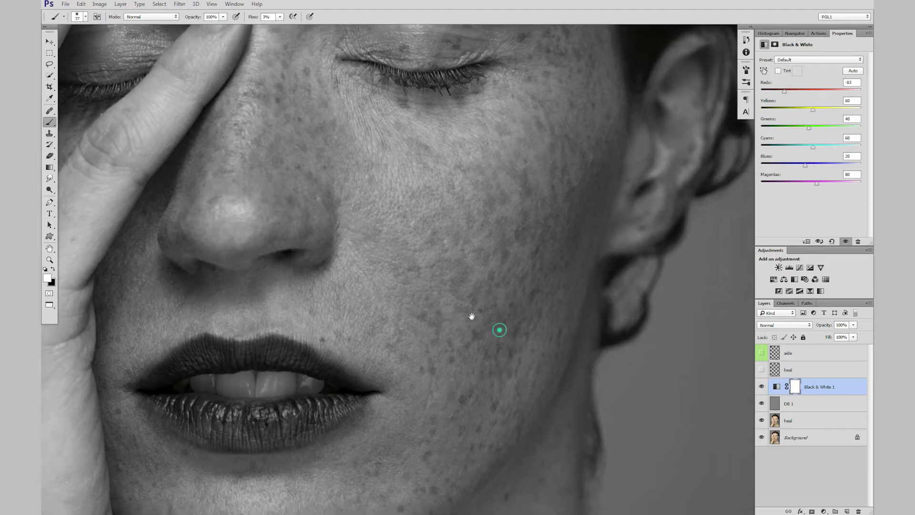
left_click(478, 271, "ctrl")
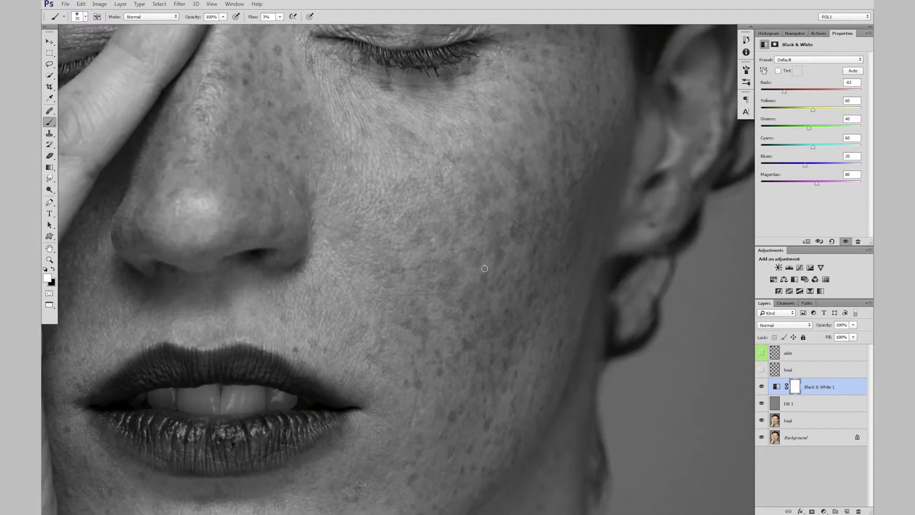
left_click_drag(490, 306, 475, 300)
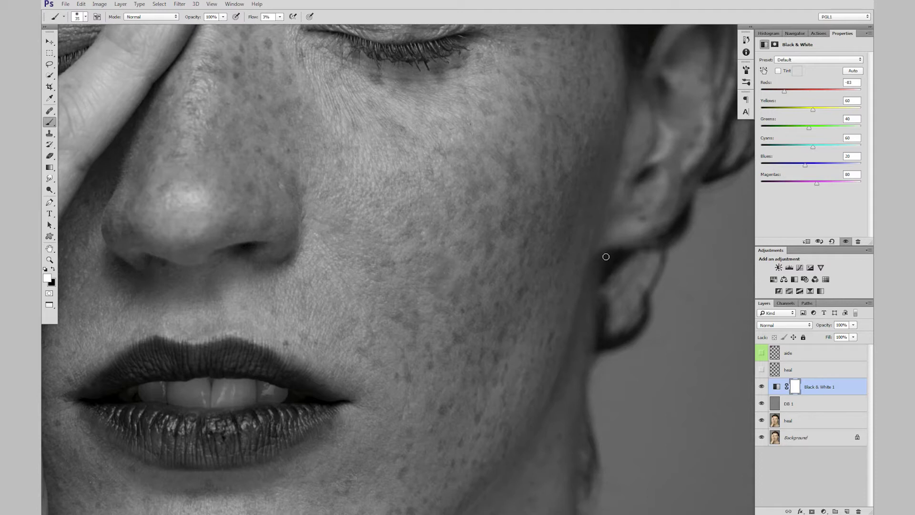
Step: Lighten dark freckles on the cheek beside the nose and mouth with soft white brush strokes on DB 1
left_click(778, 405)
key("x")
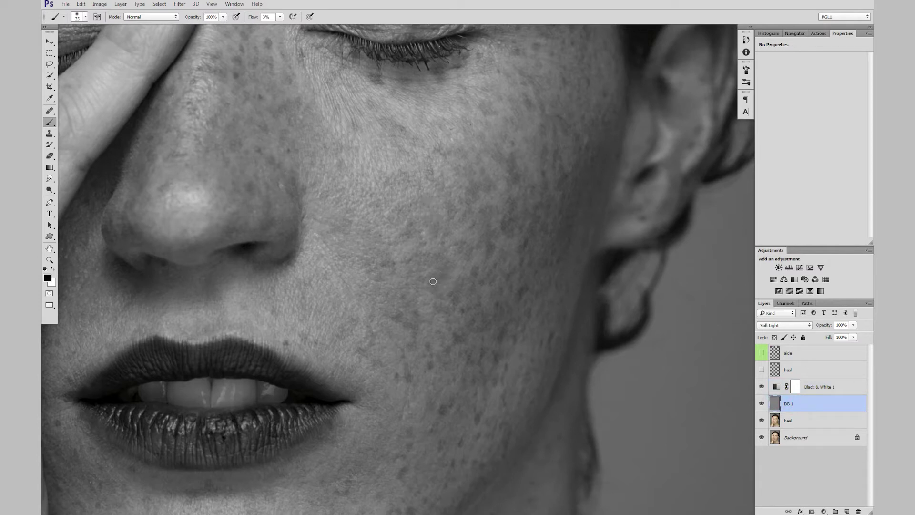
key("x")
left_click_drag(445, 273, 432, 280)
left_click_drag(451, 263, 445, 266)
left_click_drag(447, 261, 435, 265)
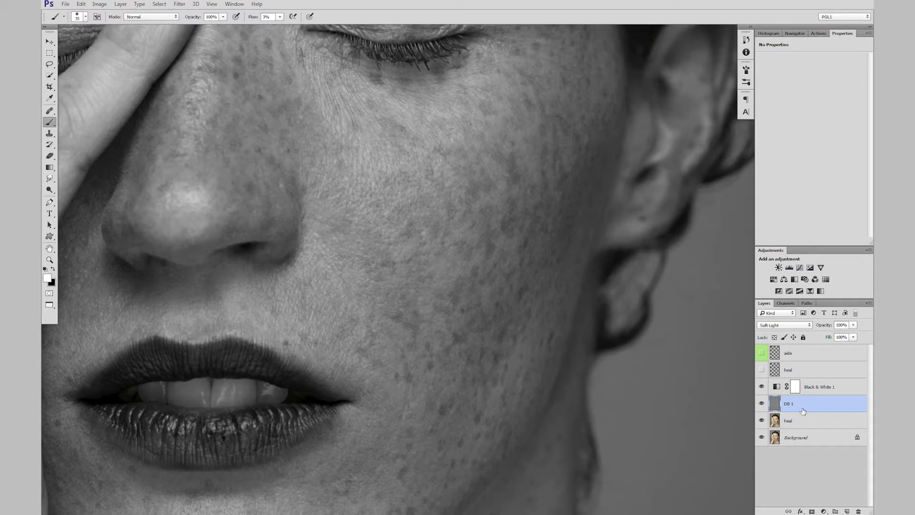
Step: Compare the cheek with DB 1 hidden and shown, first in black and white, then in colour with Black & White 1 hidden
left_click(761, 404)
left_click(762, 404)
left_click(762, 404)
left_click(762, 403)
left_click(761, 387)
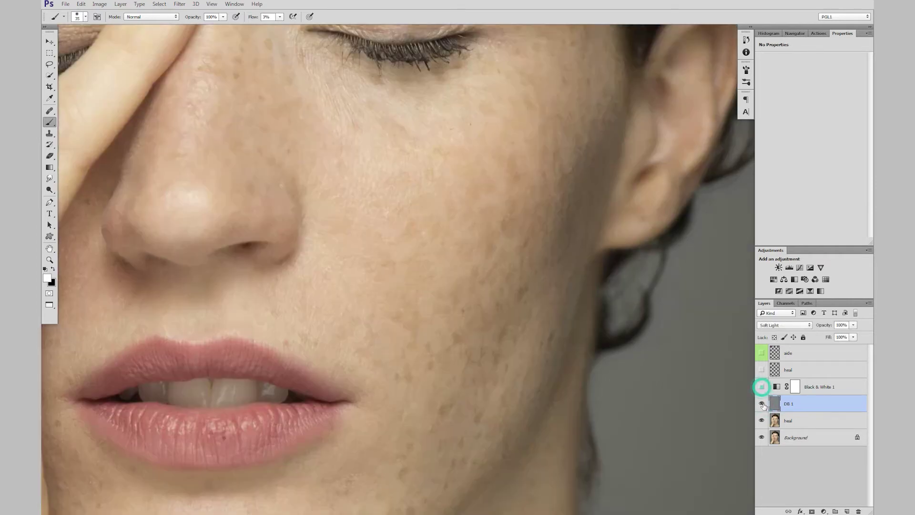
left_click(762, 404)
left_click(762, 404)
left_click(762, 403)
left_click(762, 404)
Step: Examine the dodging on the whole colour portrait and closer on the face, with DB 1 hidden and shown
left_click_drag(504, 346, 479, 341)
key("ctrl+0")
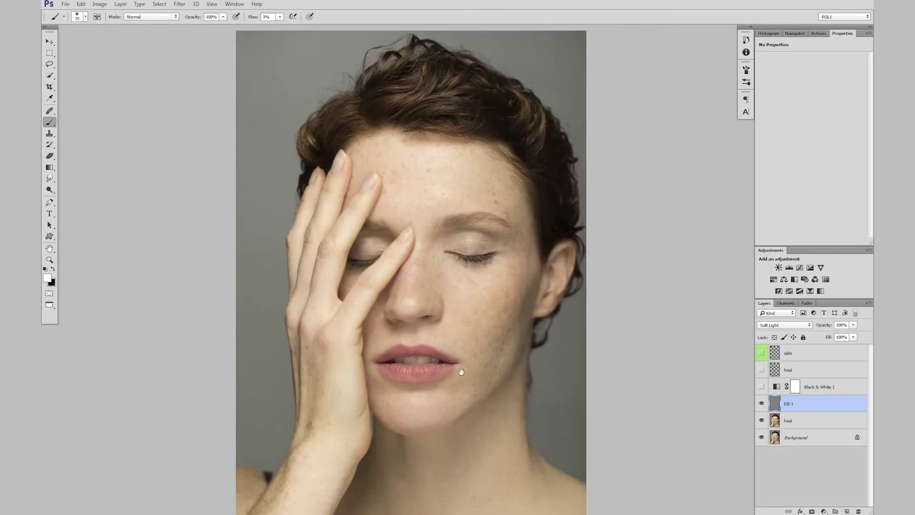
left_click(760, 404)
left_click(761, 403)
mouse_move(416, 384)
left_mouse_down()
mouse_move(438, 384)
mouse_move(405, 393)
left_mouse_up()
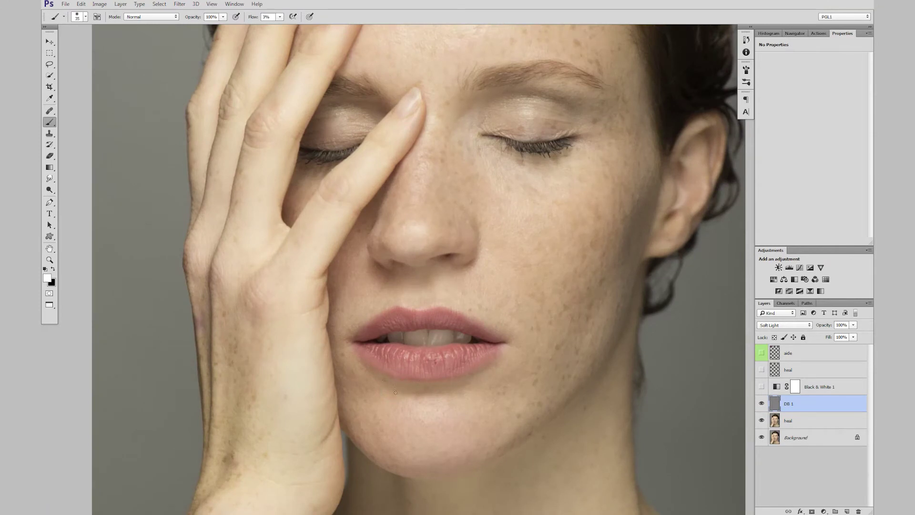
left_click(490, 366, "alt")
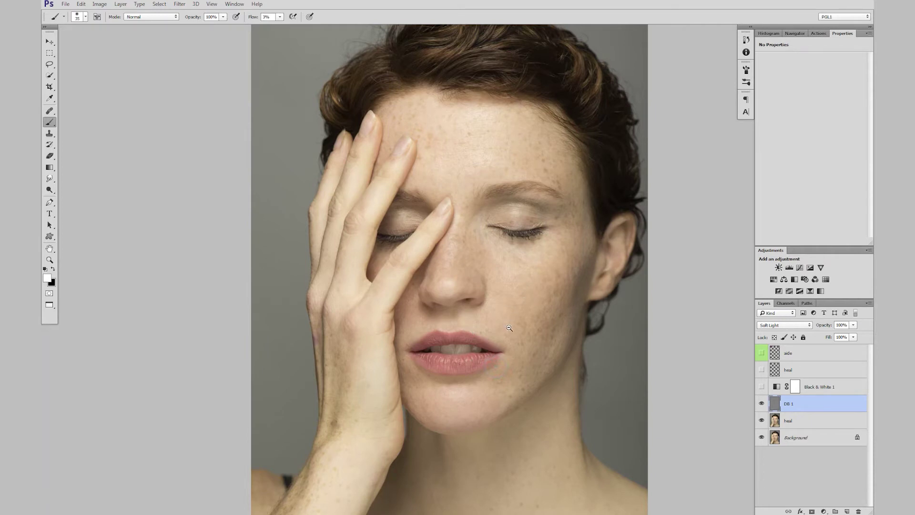
scroll(498, 323, "up", 1)
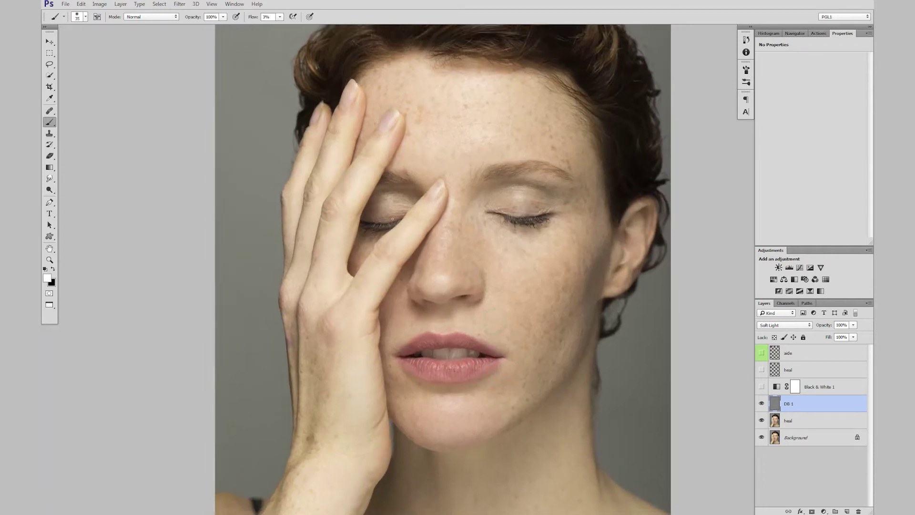
scroll(453, 377, "up", 1)
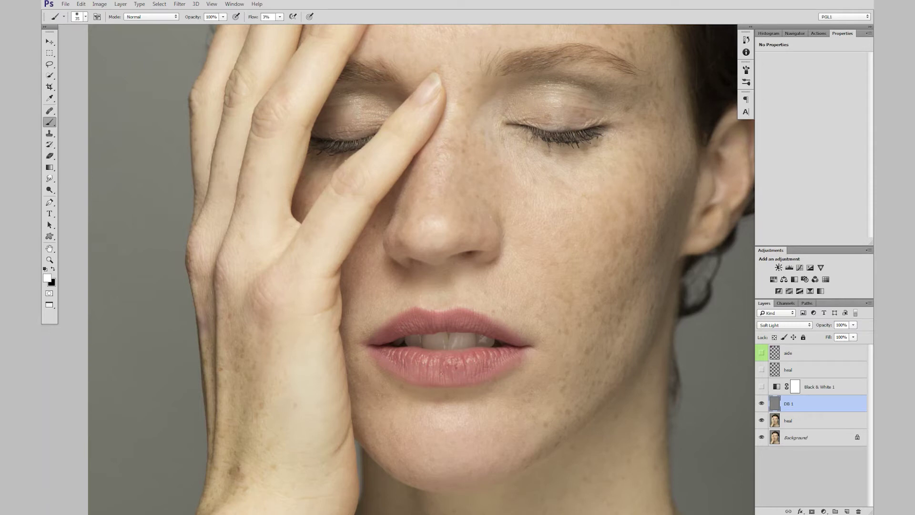
Step: Show the Black & White 1 layer again and set its Reds to -20
left_click(762, 386)
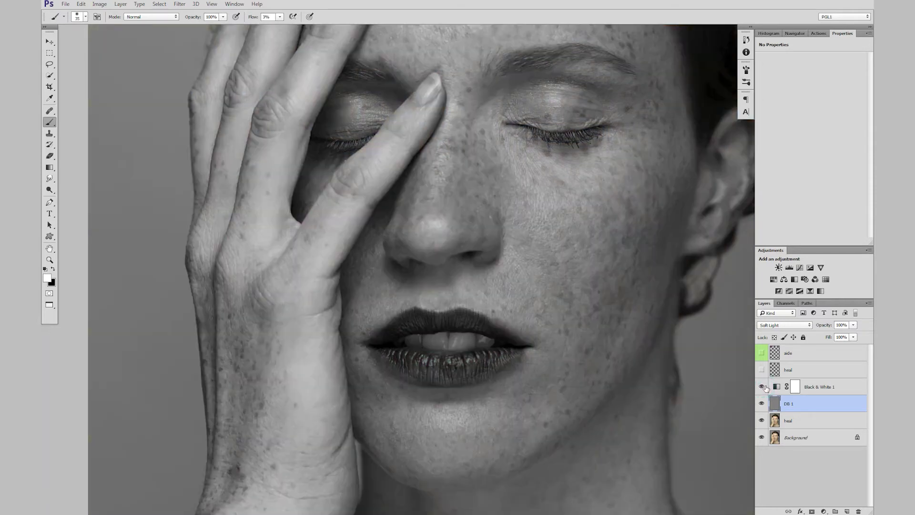
left_click(795, 386)
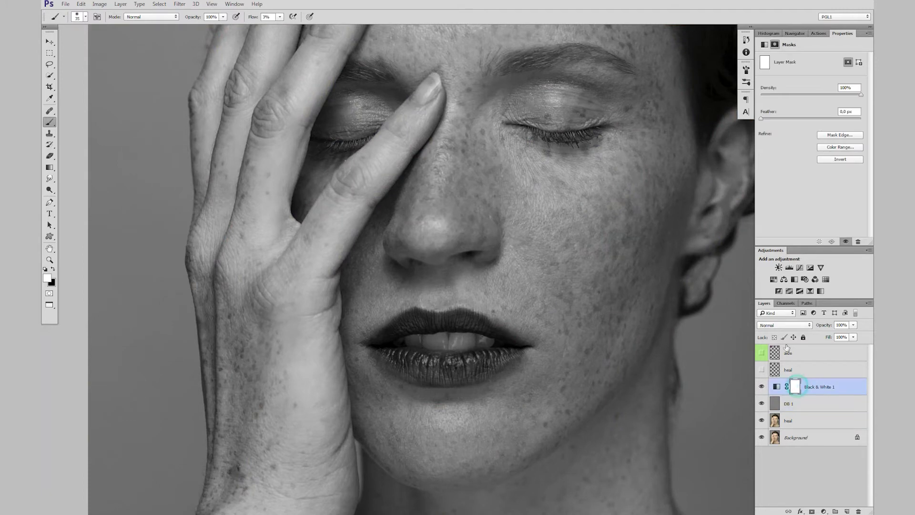
left_click(776, 386)
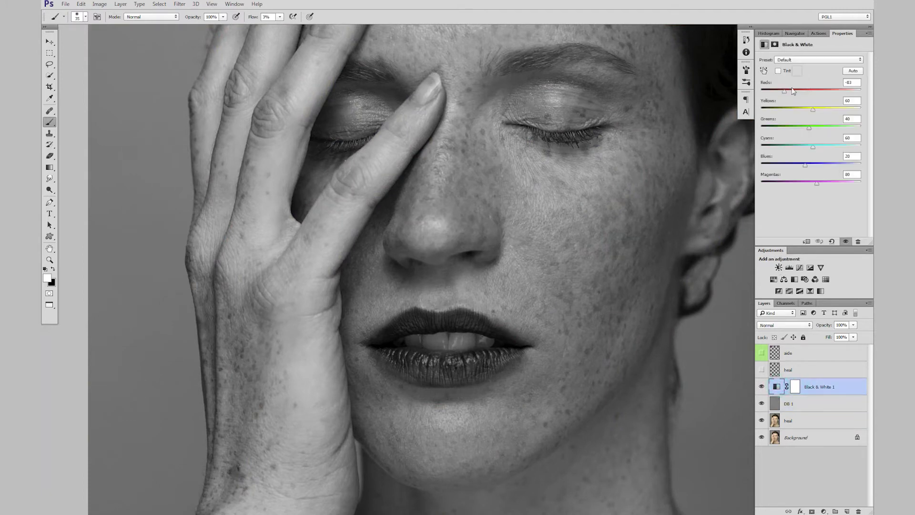
left_click_drag(788, 91, 795, 89)
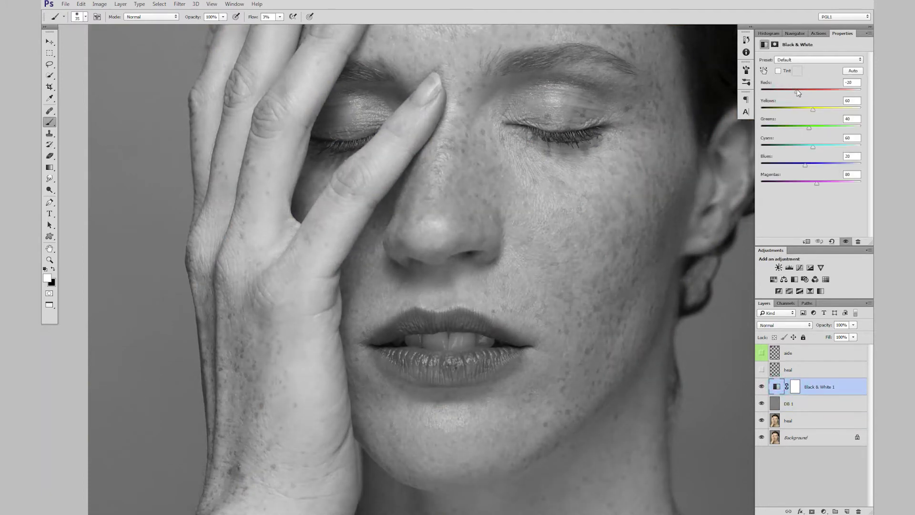
Step: Brighten the highlights in the middle of the lower lip with white strokes on DB 1, varying the brush size
left_click(780, 403)
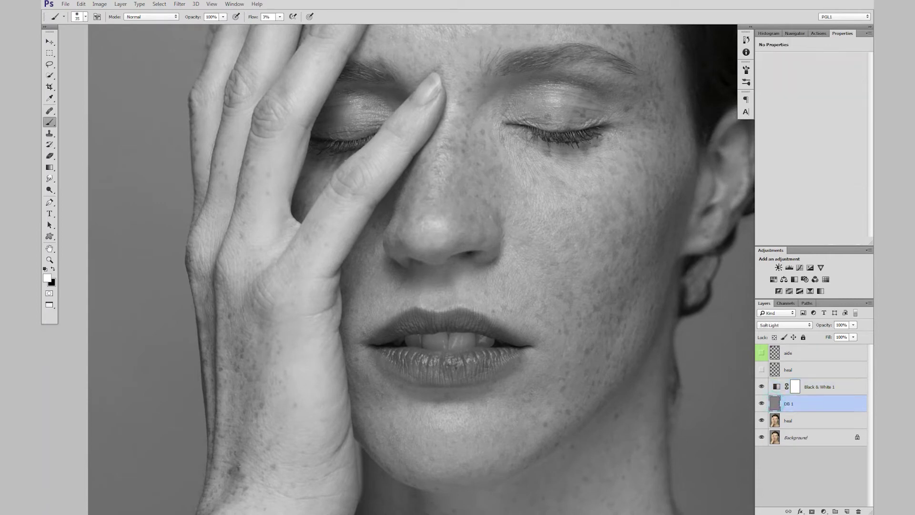
mouse_move(411, 366)
left_mouse_down()
mouse_move(388, 362)
mouse_move(400, 363)
left_mouse_up()
left_click_drag(431, 366, 442, 375)
key("bracketright")
key("bracketright")
left_click(439, 364)
mouse_move(478, 368)
left_mouse_down()
mouse_move(492, 366)
mouse_move(448, 378)
left_mouse_up()
key("bracketleft")
key("bracketleft")
left_click(441, 370)
mouse_move(454, 364)
left_mouse_down()
mouse_move(412, 370)
mouse_move(502, 355)
mouse_move(461, 376)
left_mouse_up()
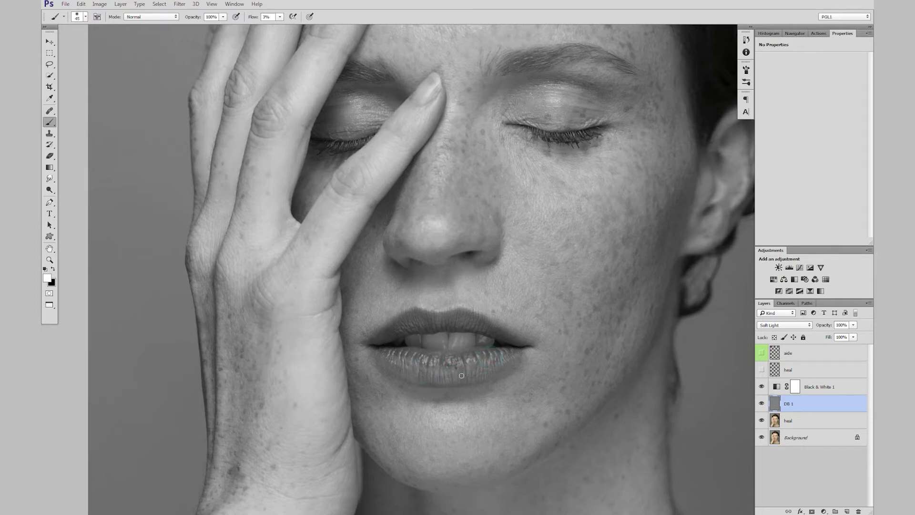
Step: Extend the white dodging towards both ends of the lower lip on DB 1, enlarging and reducing the brush as needed
left_click(440, 364)
key("bracketright")
key("bracketright")
key("bracketright")
left_click(382, 361)
left_click(419, 368)
key("bracketleft")
key("bracketleft")
key("bracketleft")
key("bracketleft")
left_click(405, 363)
left_click(496, 360)
left_click(514, 358)
key("bracketright")
left_click(394, 367)
Step: Compare the lips with DB 1 hidden and shown, hide Black & White 1, and repeat the comparison in colour
left_click(761, 403)
left_click(761, 403)
left_click(761, 403)
left_click(761, 403)
left_click(761, 387)
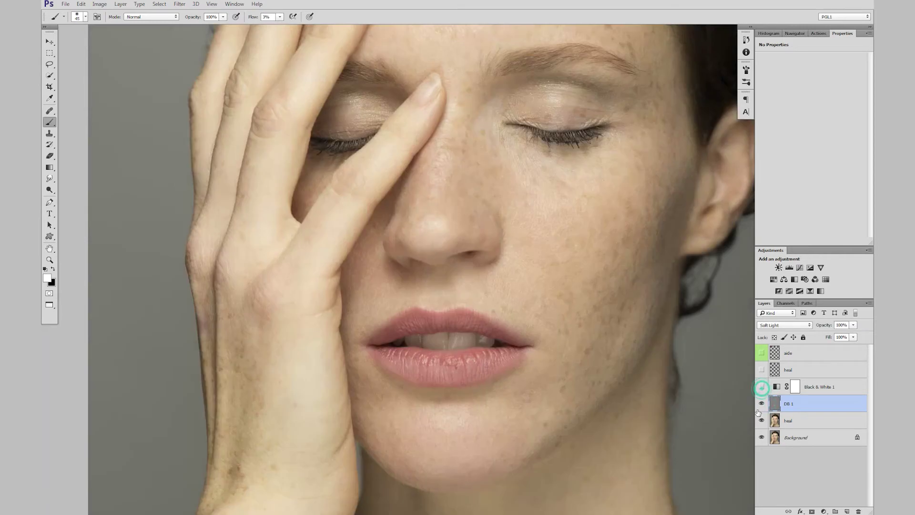
left_click(761, 403)
left_click(761, 403)
left_click(762, 403)
left_click(761, 403)
Step: Sample a pinkish red from the lower lip and tint the lower lip with a larger brush on DB 1
key("alt")
key("alt")
left_click(414, 353, "alt")
left_click(415, 354, "alt")
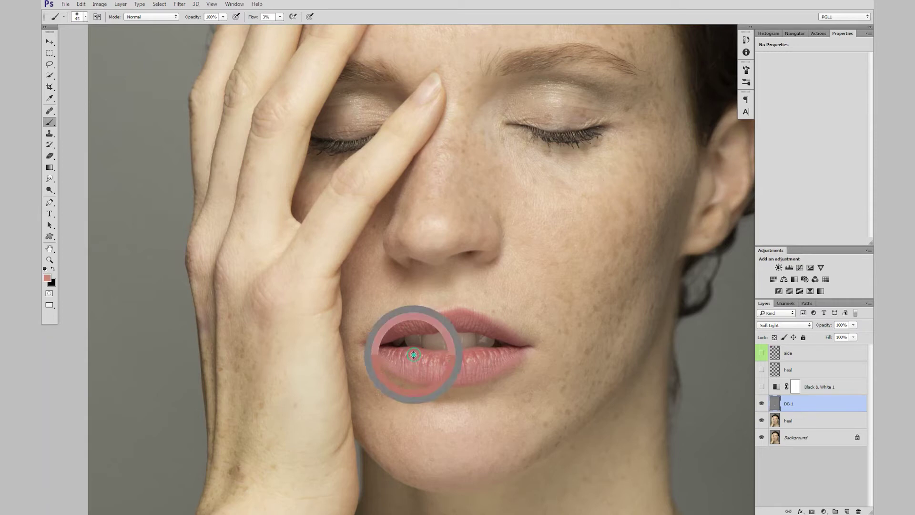
mouse_move(415, 354)
left_mouse_down()
mouse_move(428, 353)
mouse_move(416, 355)
mouse_move(421, 368)
mouse_move(404, 365)
mouse_move(435, 366)
left_mouse_up()
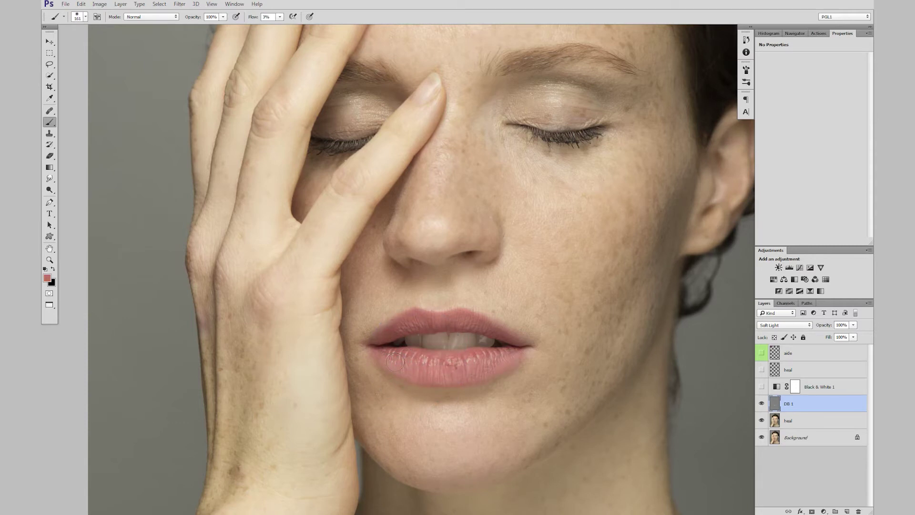
left_click_drag(420, 369, 481, 366)
left_click(480, 377)
Step: Examine the tinted lower lip up close and on the face with DB 1 hidden and shown
left_click(762, 404)
left_click(762, 404)
left_click(762, 403)
left_click(762, 404)
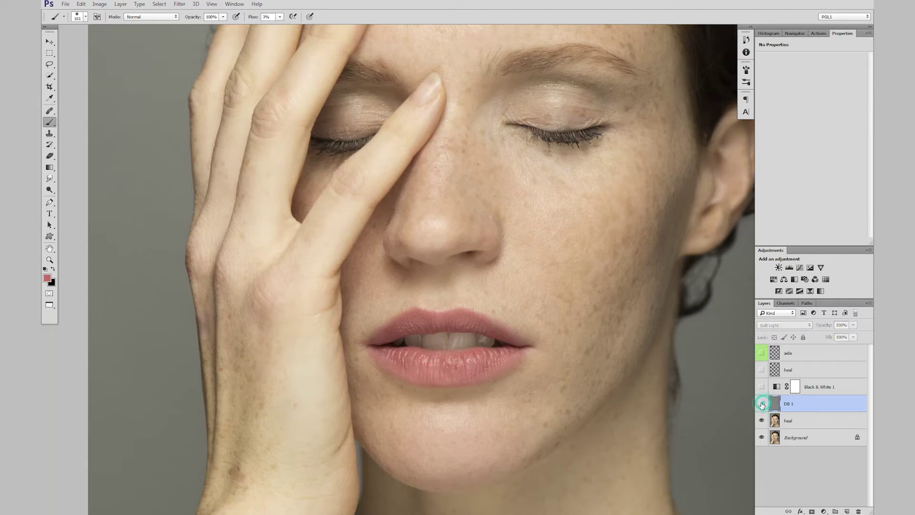
scroll(706, 407, "down", 5)
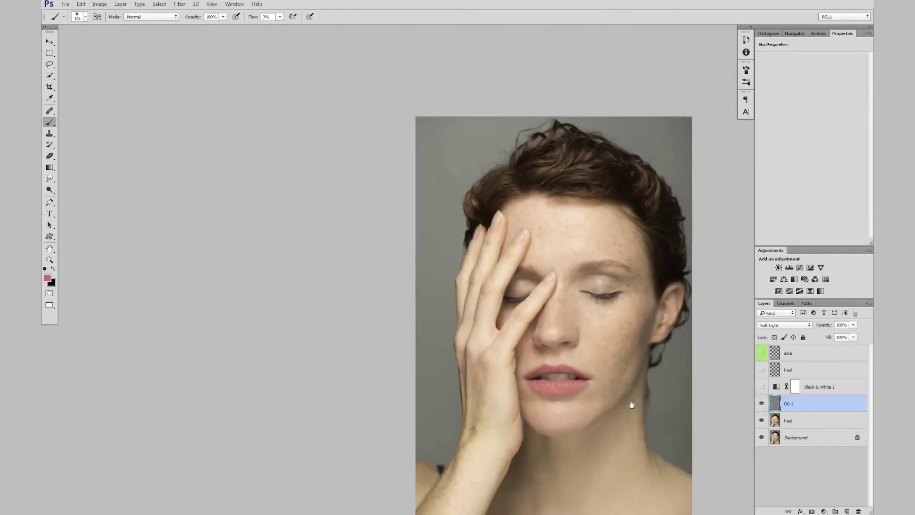
scroll(622, 405, "up", 4)
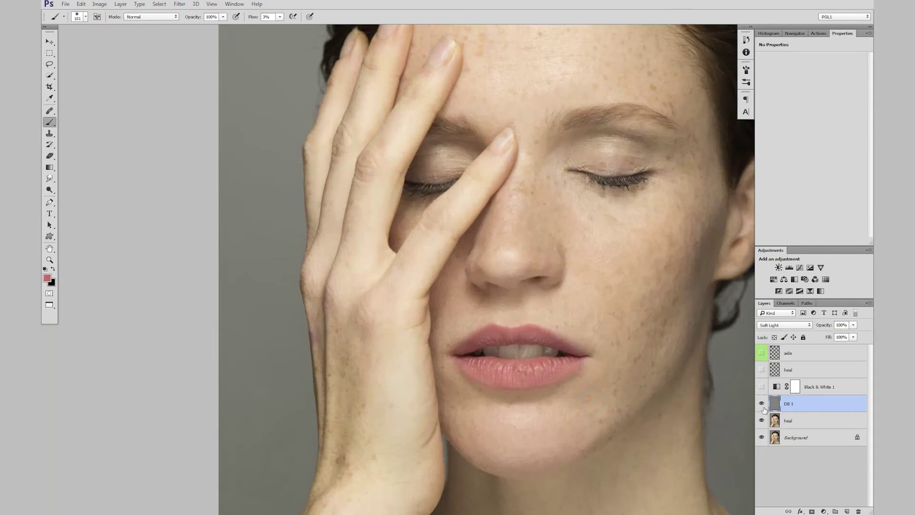
left_click(761, 404)
left_click(761, 404)
left_click_drag(662, 382, 589, 395)
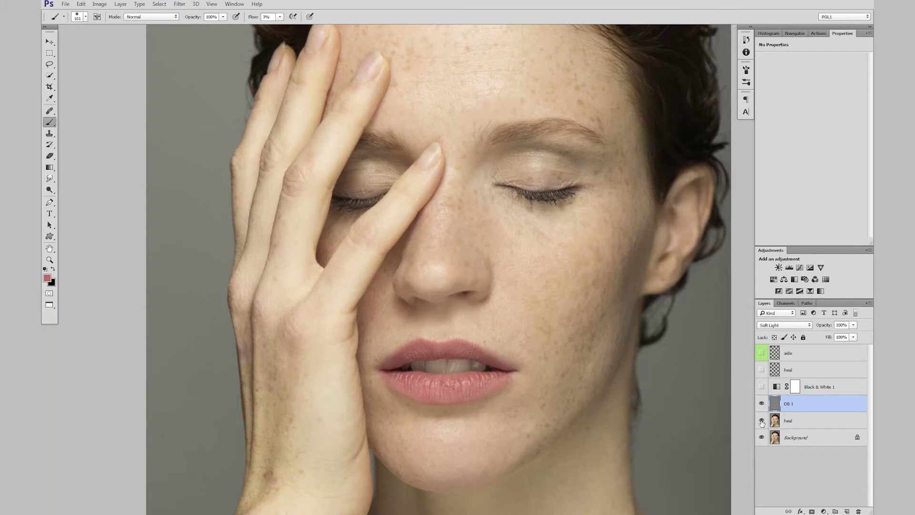
Step: Inspect the lips in an enlarged view and on the full portrait, hiding and showing DB 1
left_click(429, 394, "ctrl")
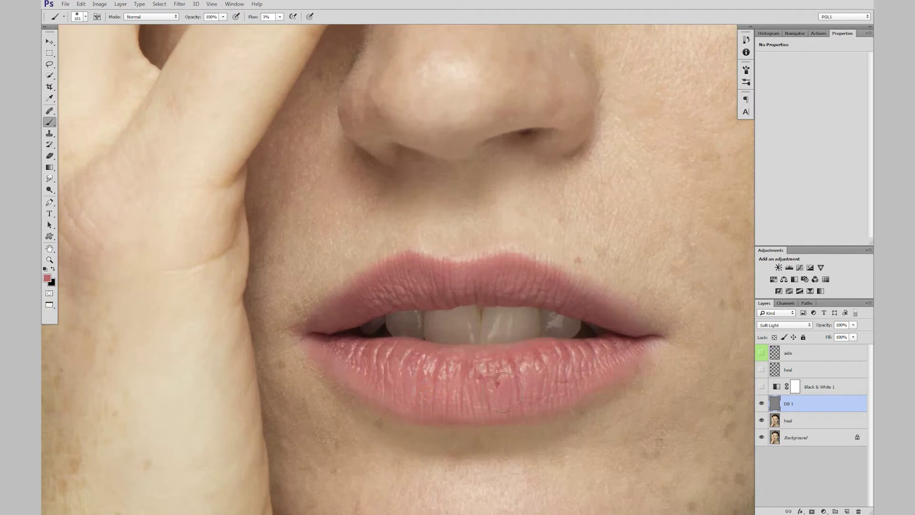
left_click(761, 403)
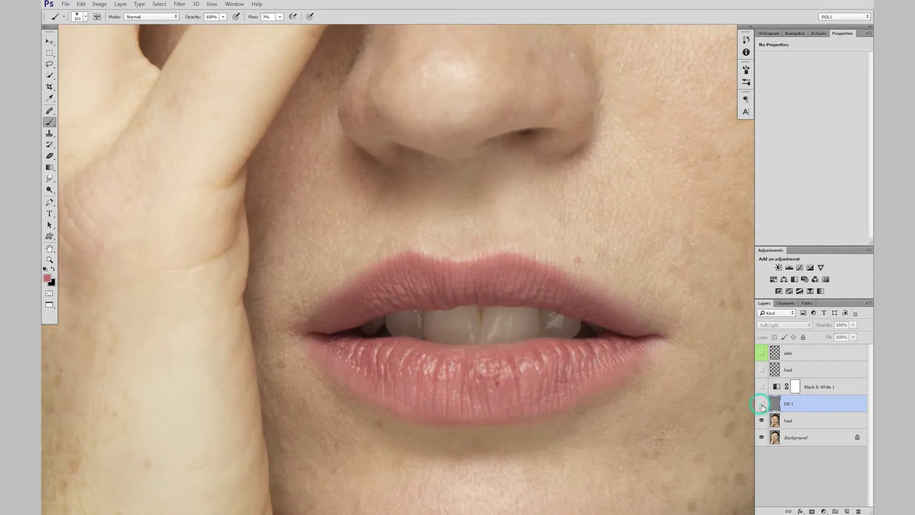
left_click(762, 404)
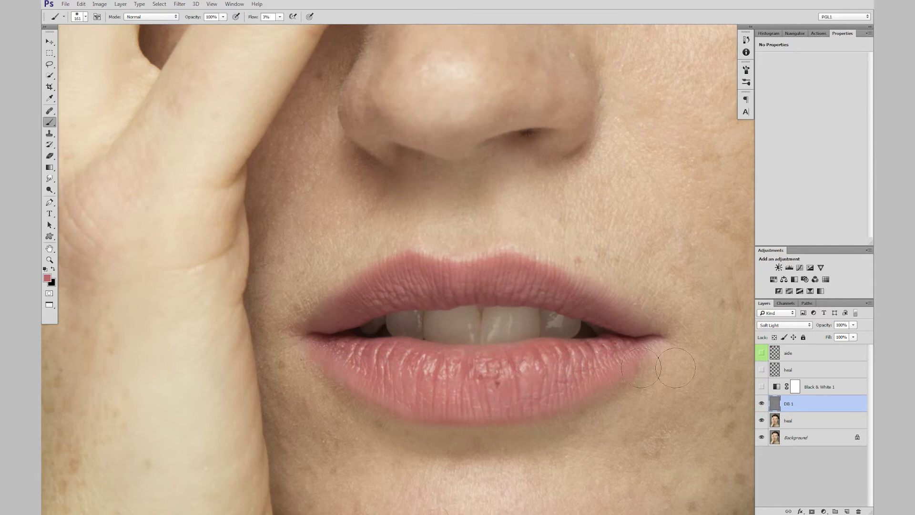
left_click(625, 394, "ctrl+alt")
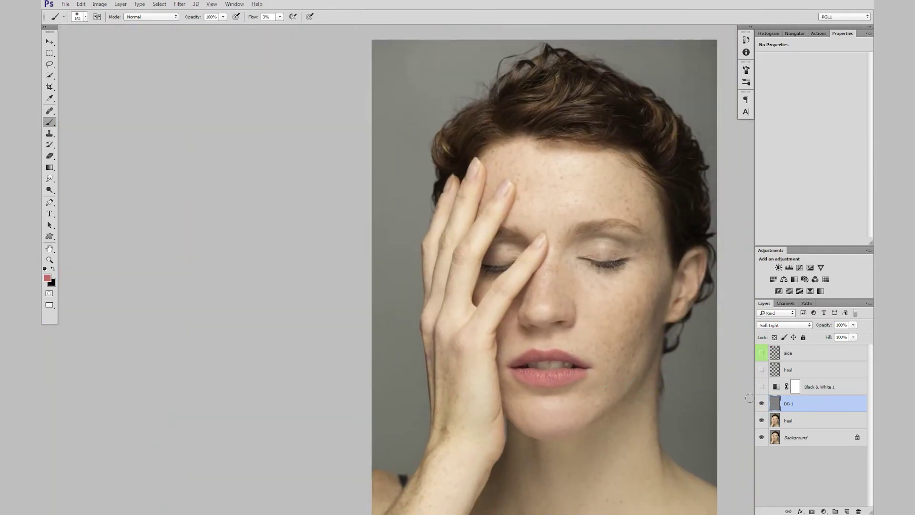
left_click(761, 404)
left_click(762, 403)
scroll(651, 400, "up", 2)
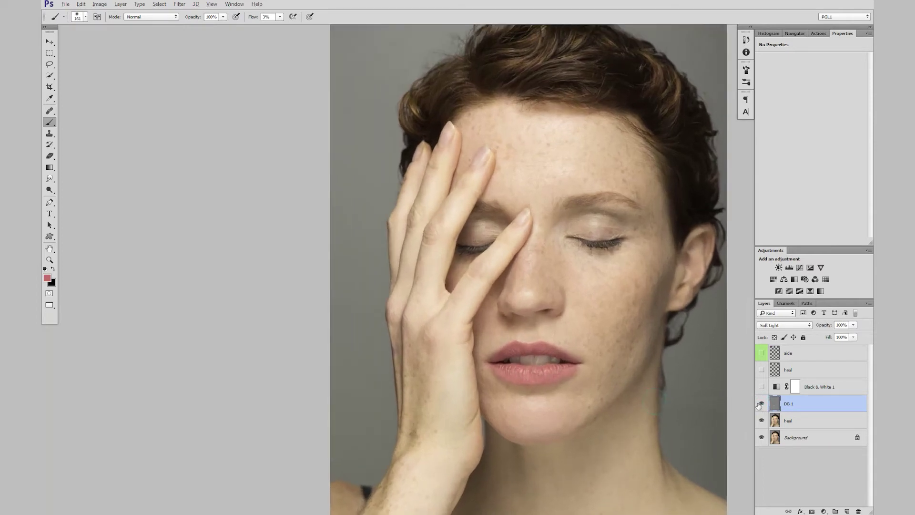
left_click(760, 404)
left_click(761, 404)
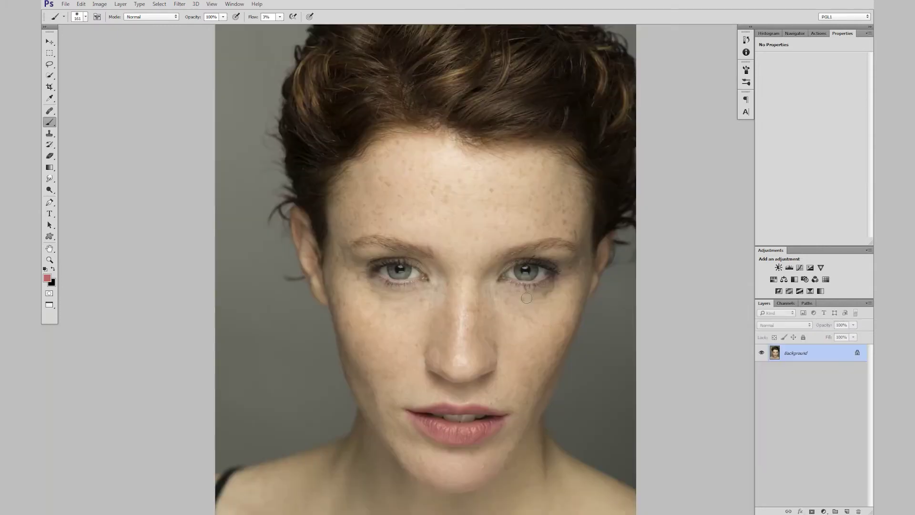
Step: Add a new layer named DB in Soft Light mode, filled with its neutral gray, above the freckled portrait
scroll(530, 286, "up", 2)
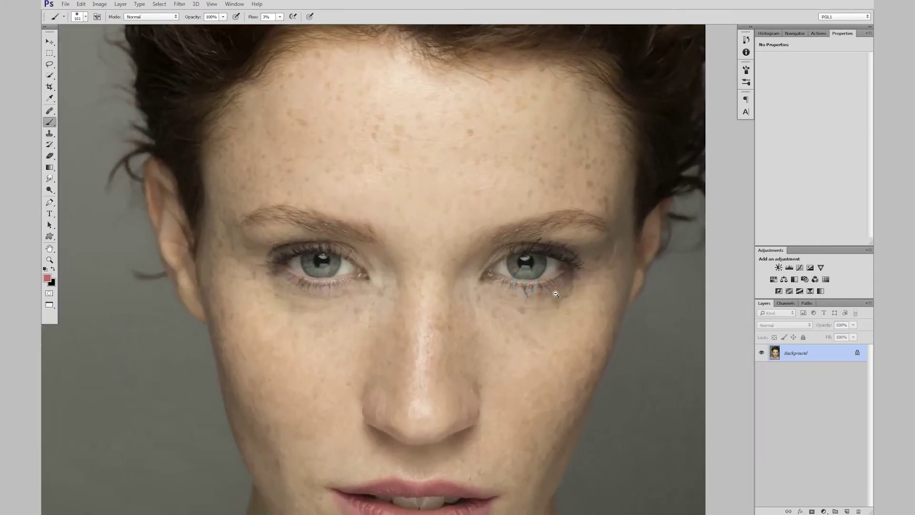
scroll(543, 282, "up", 3)
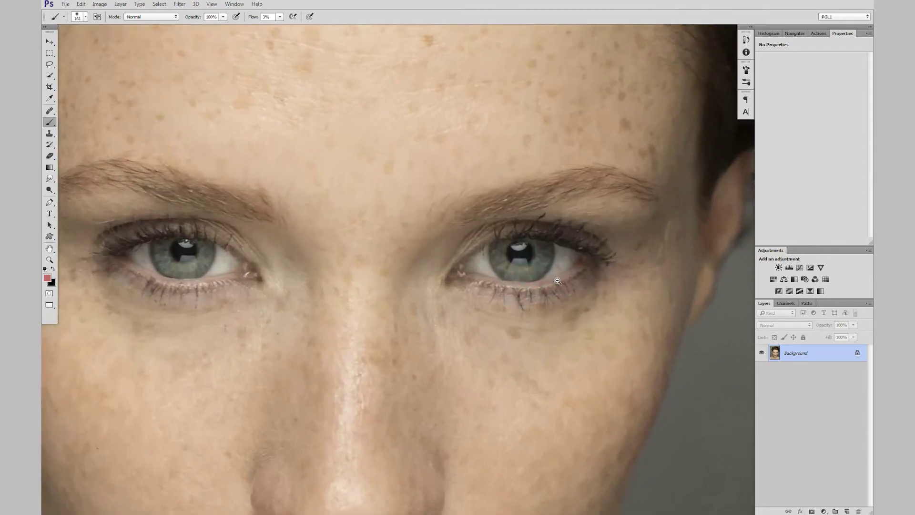
scroll(562, 281, "down", 1)
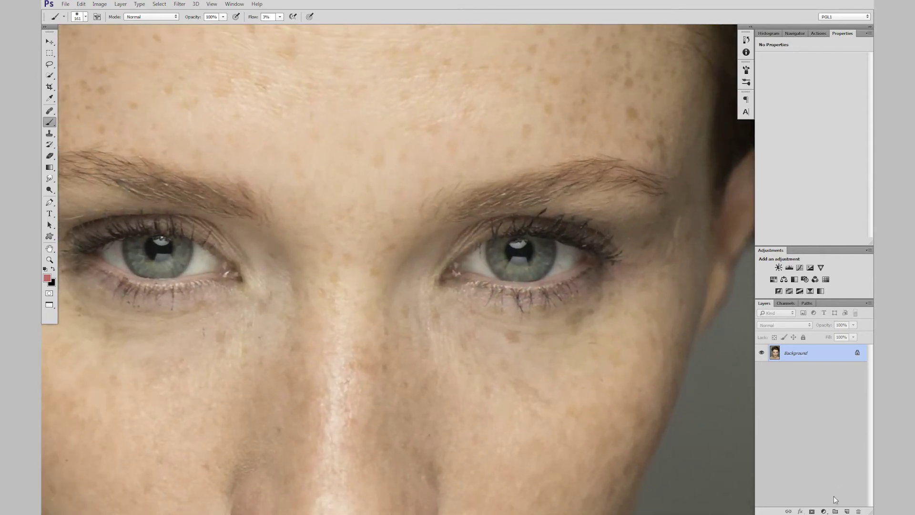
left_click(847, 511, "alt")
type("DB")
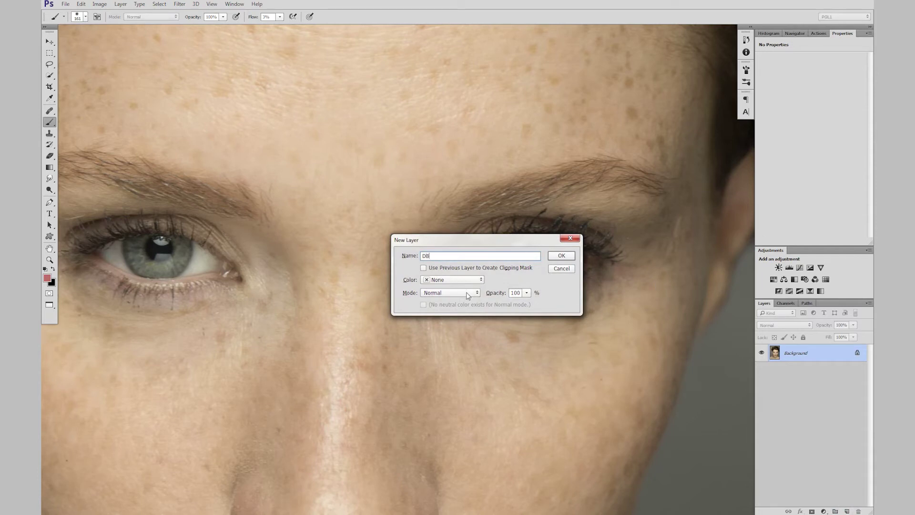
left_click(465, 295)
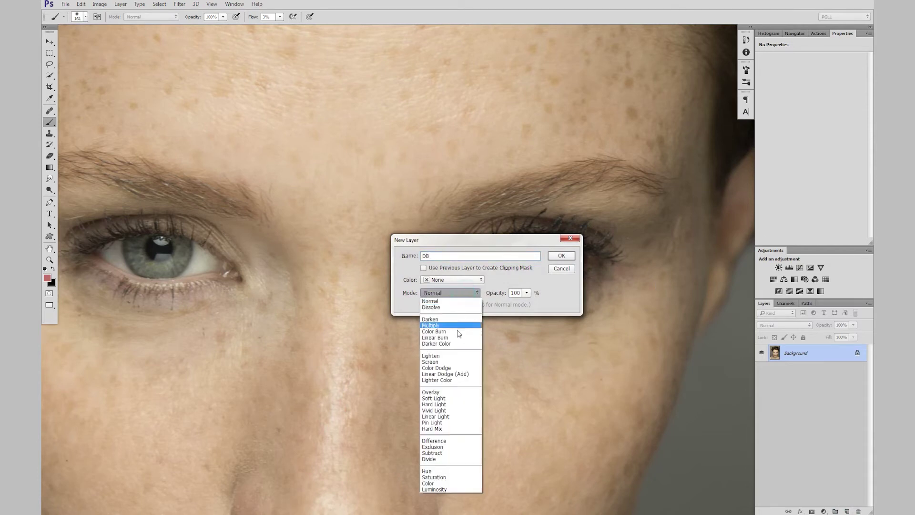
left_click(458, 400)
left_click(423, 304)
left_click(560, 257)
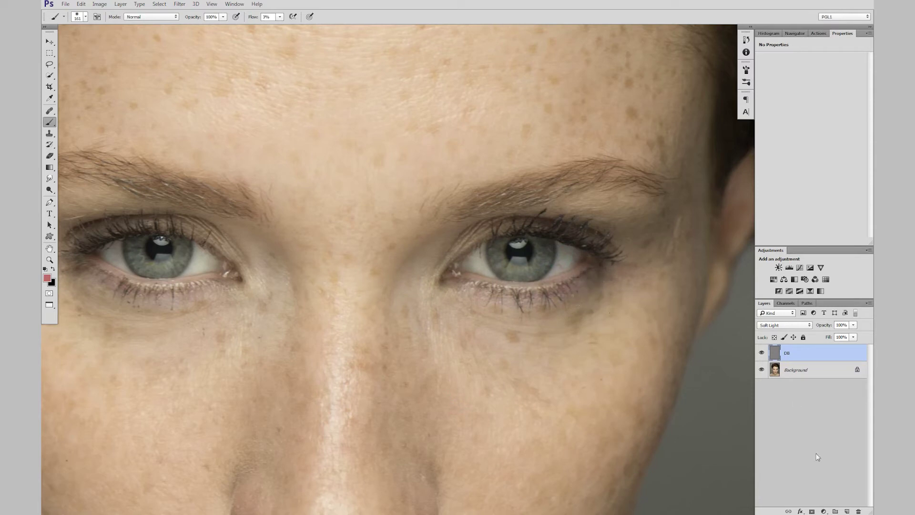
Step: Add a Black & White adjustment layer above DB and lower its Reds to -51
left_click(824, 510)
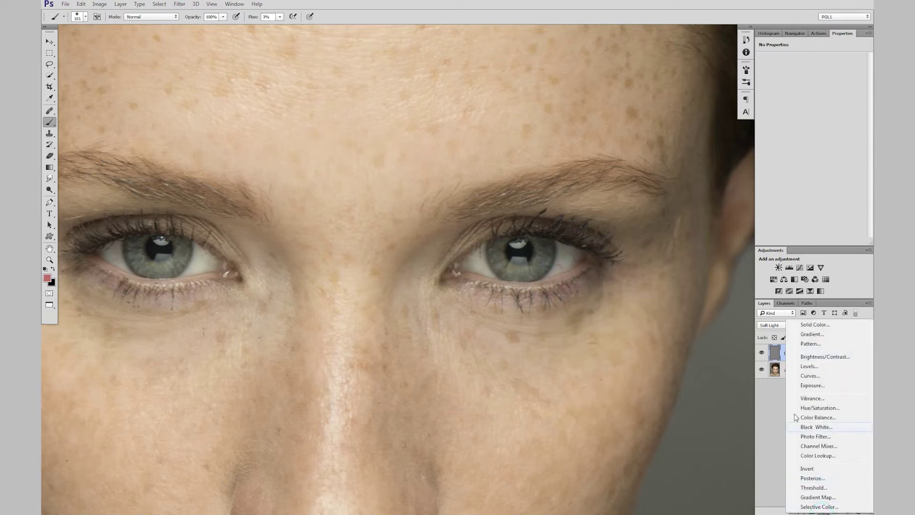
left_click(817, 427)
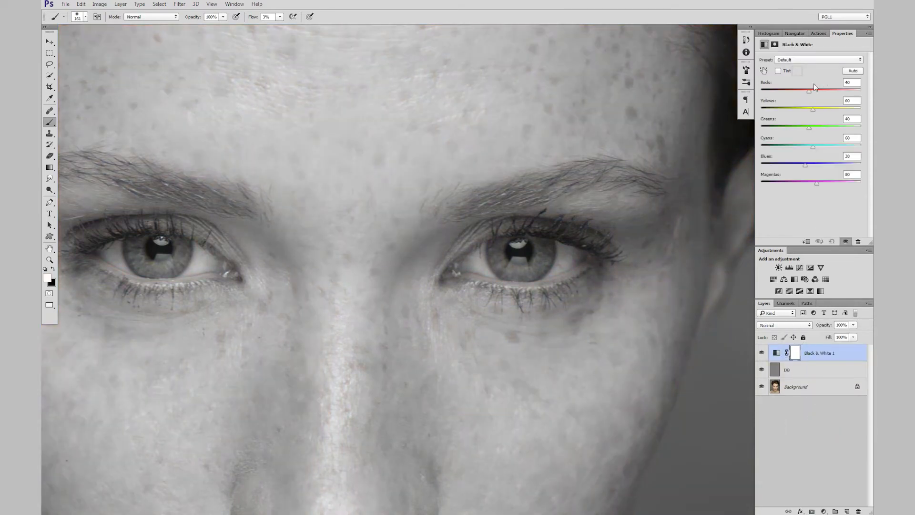
left_click_drag(809, 90, 793, 94)
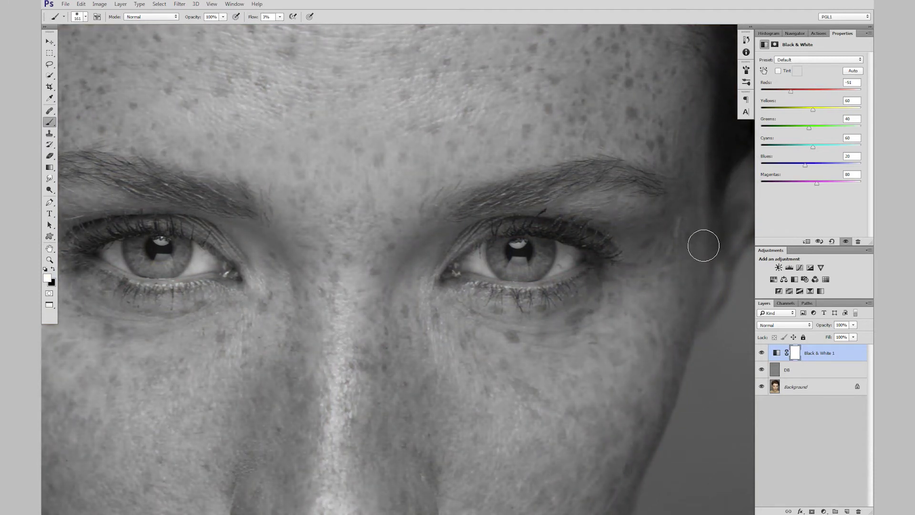
Step: Prepare a 15 px white brush at 3% flow for the image's right eye and make the DB layer active
left_click(548, 263, "ctrl")
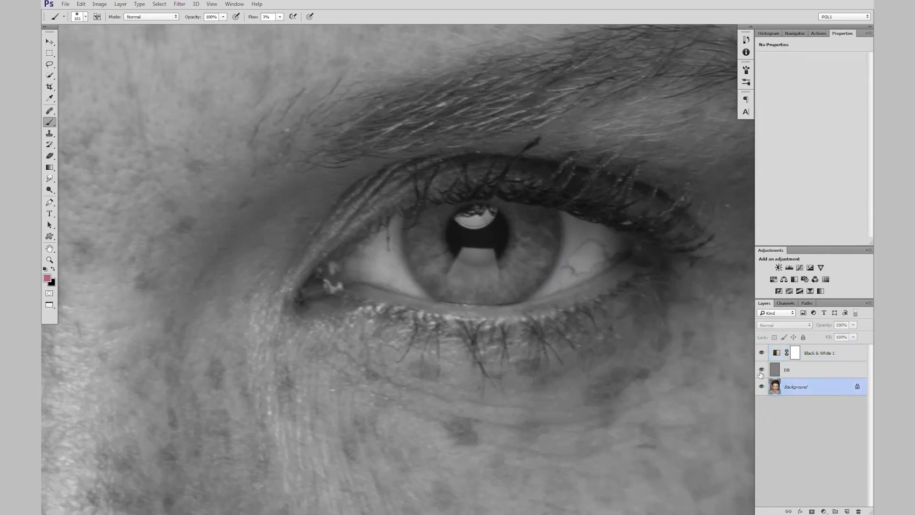
key("bracketleft")
key("bracketleft")
key("bracketleft")
key("bracketleft")
key("bracketleft")
key("bracketleft")
key("bracketleft")
key("bracketleft")
key("bracketleft")
key("bracketleft")
key("bracketleft")
key("bracketleft")
key("bracketleft")
key("bracketleft")
key("bracketleft")
key("x")
scroll(455, 267, "up", 2)
scroll(454, 267, "down", 1)
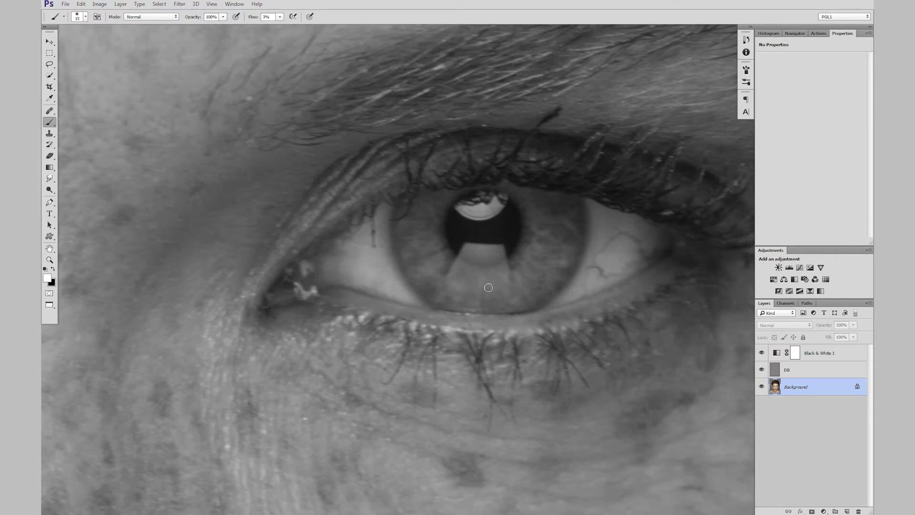
left_click(437, 243)
left_click(776, 371)
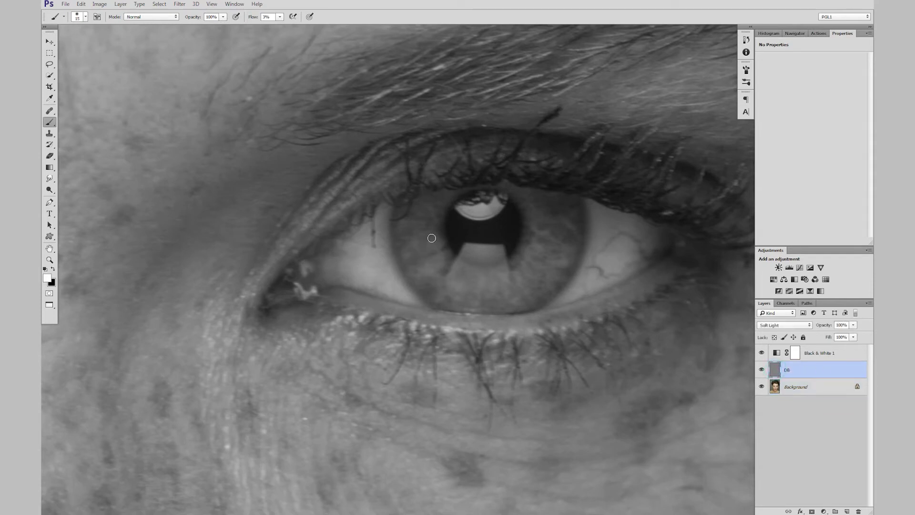
Step: Dodge the lighter streaks around the pupil in the right iris with short white strokes on DB
left_click_drag(436, 247, 430, 270)
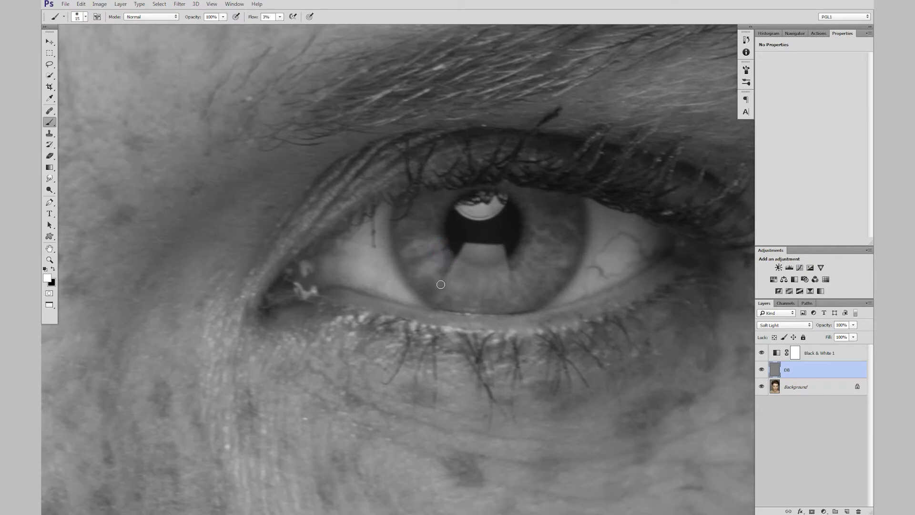
left_click_drag(446, 291, 466, 277)
left_click_drag(566, 258, 553, 280)
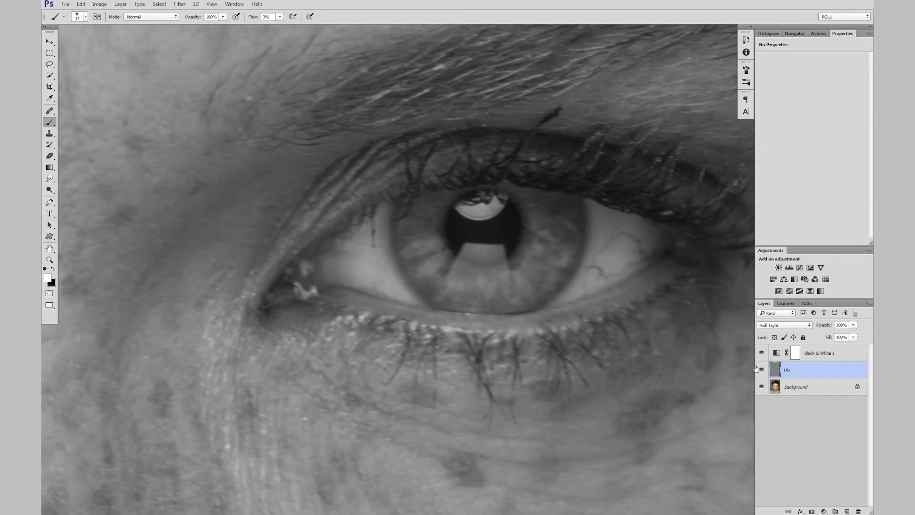
mouse_move(429, 234)
left_mouse_down()
mouse_move(408, 240)
mouse_move(443, 225)
mouse_move(426, 217)
left_mouse_up()
mouse_move(541, 200)
left_mouse_down()
mouse_move(552, 218)
mouse_move(575, 211)
mouse_move(518, 188)
left_mouse_up()
left_click_drag(443, 265, 427, 240)
left_click(408, 253)
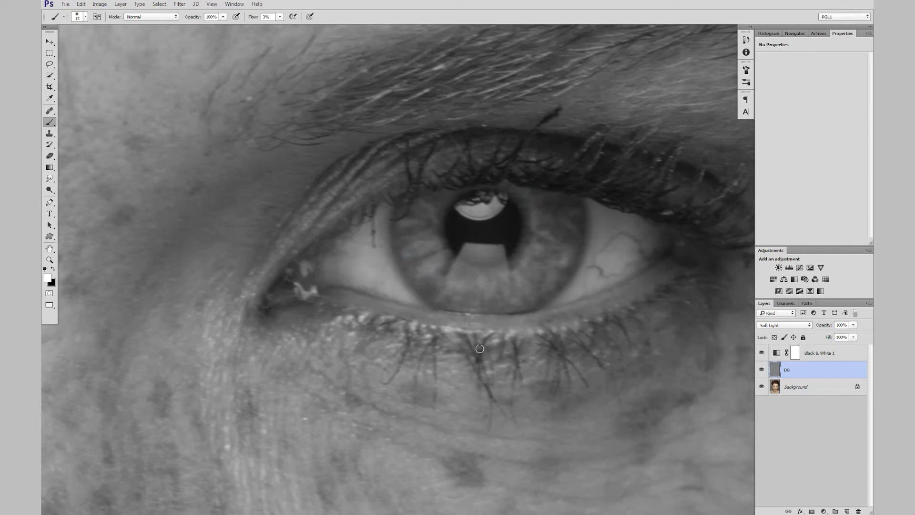
Step: Brighten the highlights along the right eye's lower lash line with the white brush
left_click_drag(519, 338, 438, 336)
left_click(492, 340)
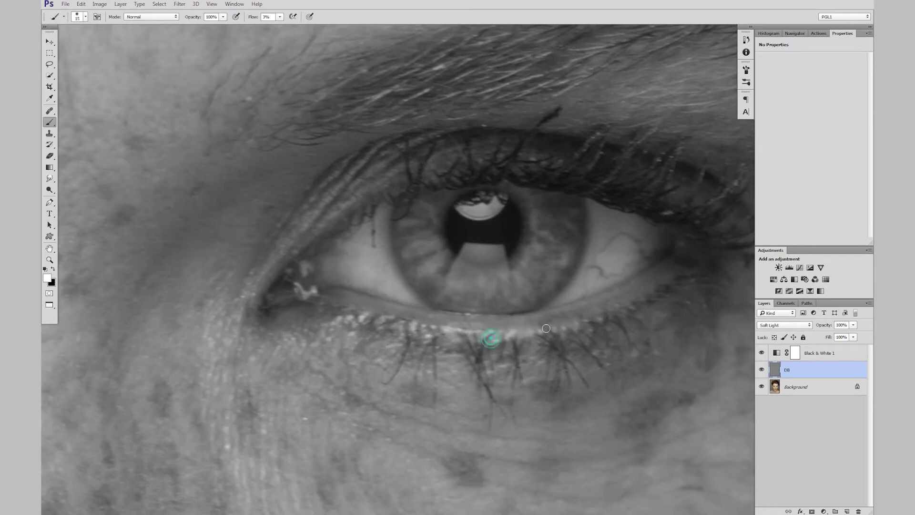
left_click(568, 328)
Step: Enlarge the white brush and dodge the brow bone and the outer corner of the right eye
left_click(525, 255, "alt+space")
right_click(459, 222, "alt")
left_click_drag(459, 222, 556, 219)
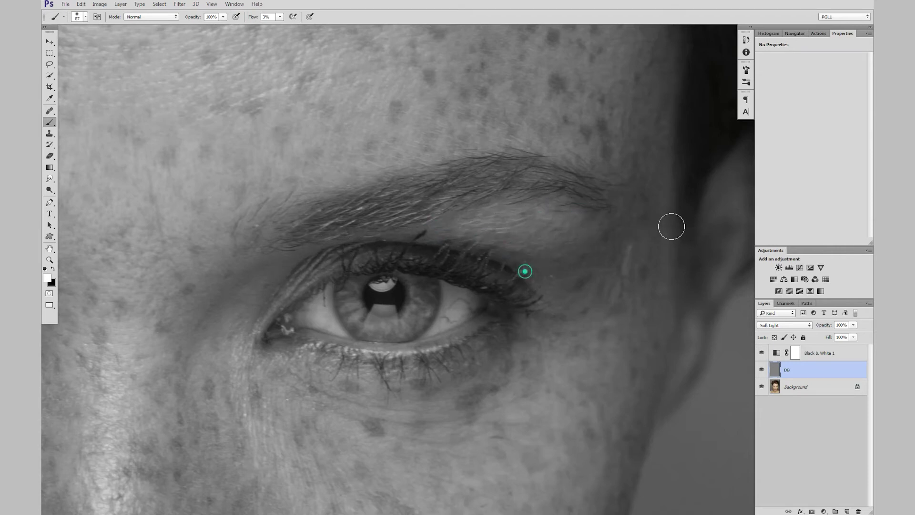
left_click(551, 282)
Step: Burn along the right eye's lower lid and lash line with black using a 34 px brush
key("x")
left_click_drag(390, 343, 378, 348)
left_click_drag(487, 327, 393, 373)
left_click(470, 337)
left_click_drag(459, 347, 400, 364)
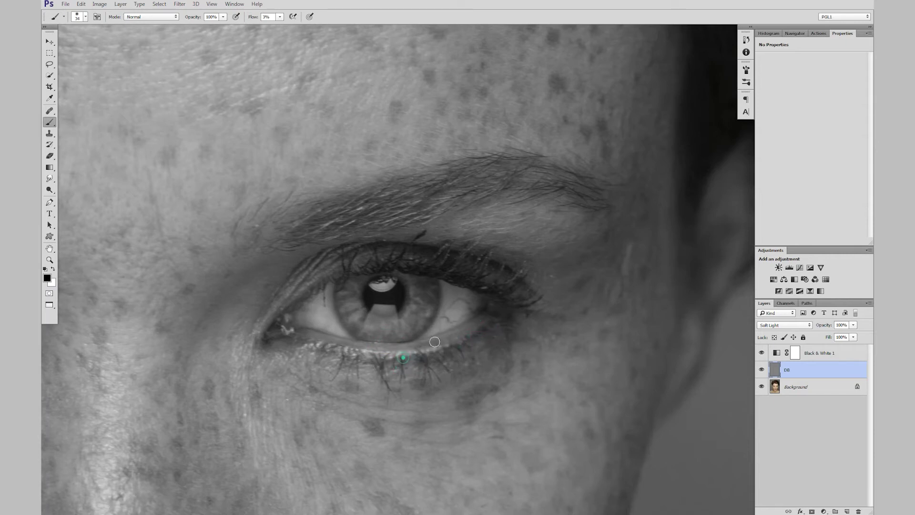
Step: Burn the upper lid, the area below the eyebrow and the outer corner, enlarging the black brush to 125 px
left_click_drag(378, 246, 428, 251)
mouse_move(457, 184)
left_mouse_down()
mouse_move(595, 184)
mouse_move(336, 213)
mouse_move(405, 209)
mouse_move(314, 253)
mouse_move(478, 231)
mouse_move(409, 240)
left_mouse_up()
left_click_drag(453, 219, 352, 242)
mouse_move(598, 224)
left_mouse_down()
mouse_move(562, 259)
mouse_move(591, 271)
mouse_move(540, 286)
mouse_move(557, 302)
left_mouse_up()
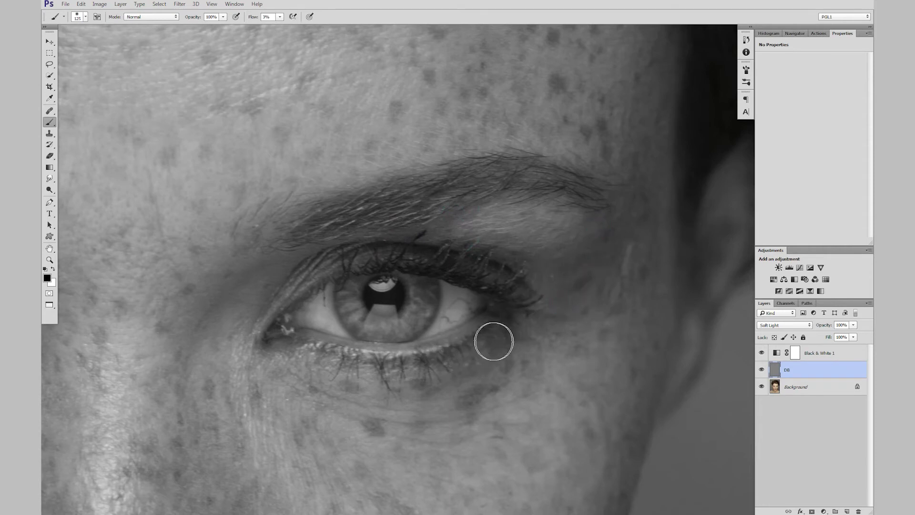
Step: Dodge the inner corner of the right eye with white using a 30 px brush
right_click(303, 301, "alt")
key("x")
right_click(291, 299, "alt")
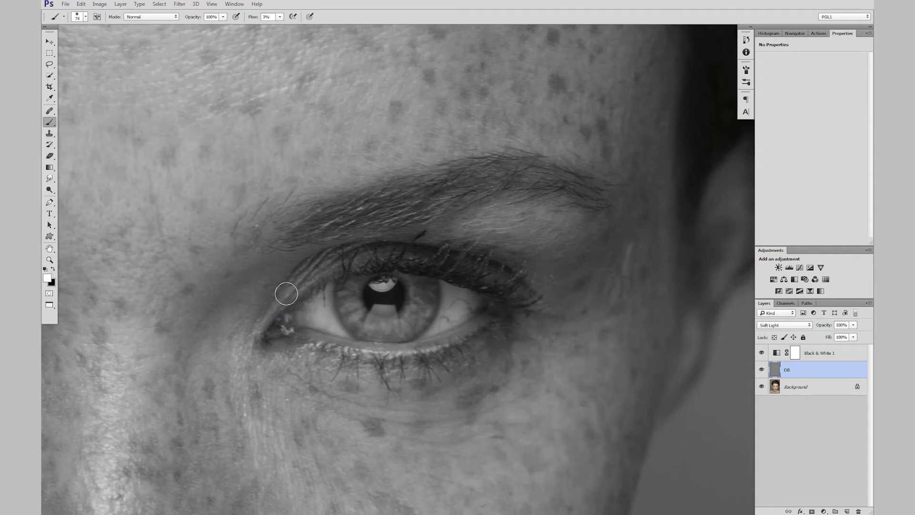
key("bracketleft")
key("bracketleft")
key("bracketleft")
mouse_move(305, 289)
left_mouse_down()
mouse_move(319, 266)
mouse_move(261, 333)
mouse_move(295, 299)
mouse_move(281, 351)
mouse_move(298, 342)
mouse_move(369, 355)
mouse_move(297, 341)
left_mouse_up()
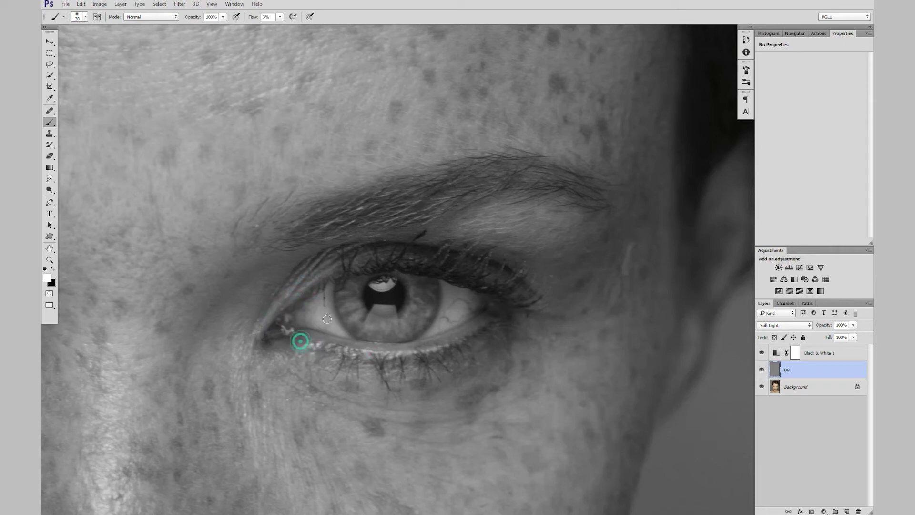
Step: Darken the outer rim of the right iris with a 15 px black brush
left_click(379, 312)
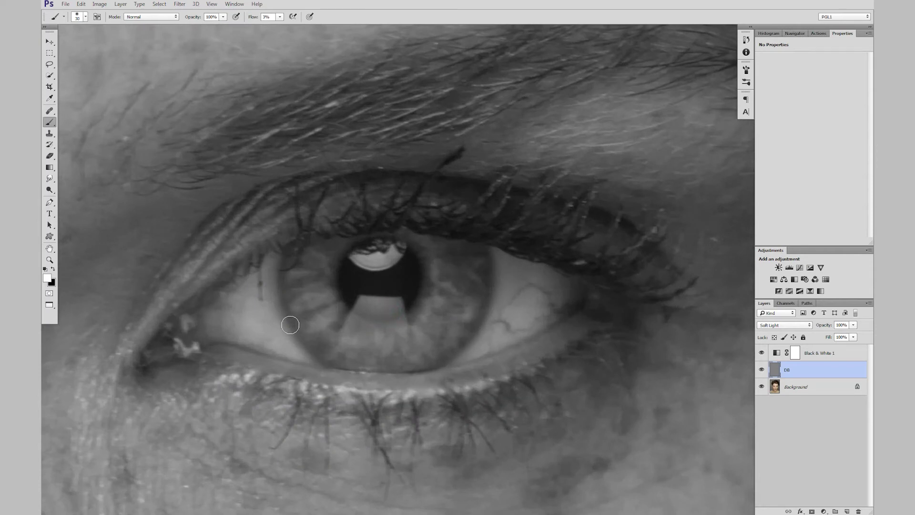
key("bracketleft")
key("x")
mouse_move(283, 259)
left_mouse_down()
mouse_move(295, 321)
mouse_move(293, 310)
mouse_move(332, 365)
mouse_move(320, 360)
mouse_move(419, 371)
left_mouse_up()
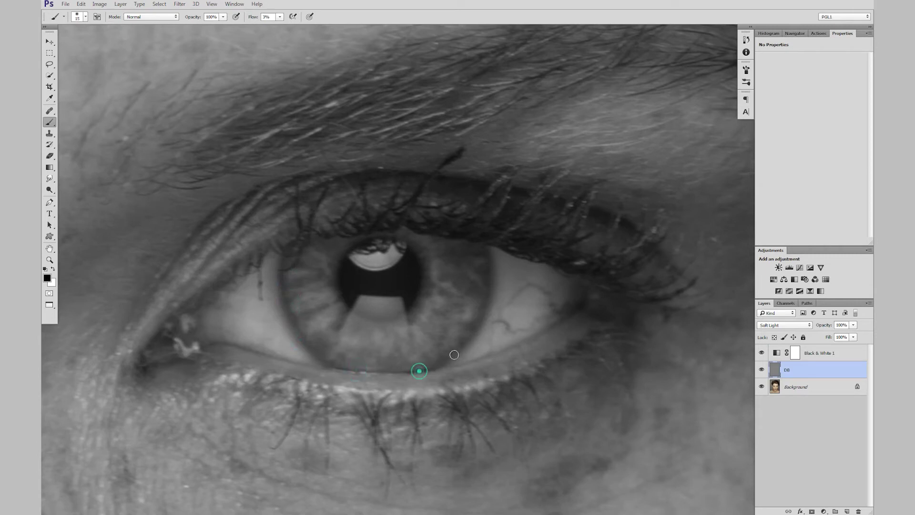
left_click_drag(486, 243, 478, 328)
left_click(439, 364)
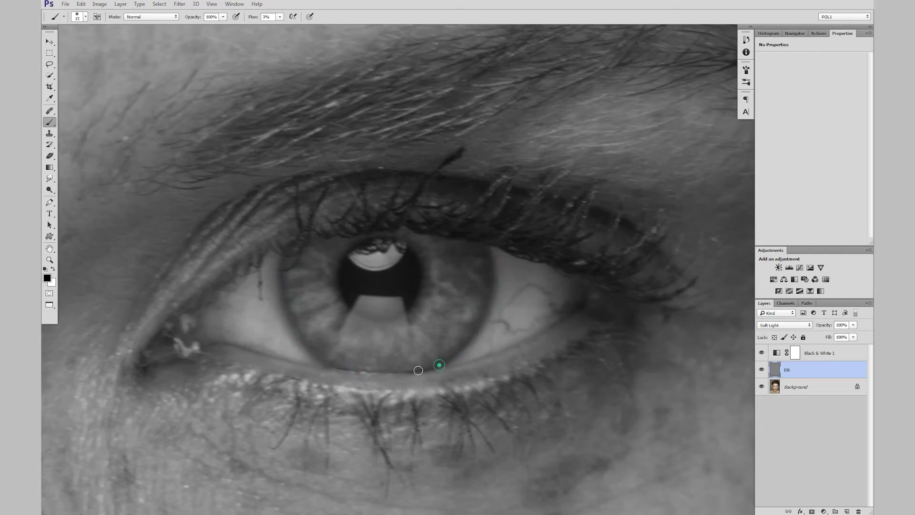
mouse_move(280, 270)
left_mouse_down()
mouse_move(283, 316)
mouse_move(340, 369)
mouse_move(332, 363)
mouse_move(349, 317)
mouse_move(329, 332)
mouse_move(350, 306)
mouse_move(325, 336)
mouse_move(339, 316)
mouse_move(318, 309)
mouse_move(300, 317)
mouse_move(323, 291)
mouse_move(303, 296)
mouse_move(309, 288)
mouse_move(294, 284)
mouse_move(334, 269)
mouse_move(298, 260)
mouse_move(313, 247)
mouse_move(441, 333)
mouse_move(416, 329)
mouse_move(416, 355)
mouse_move(410, 342)
mouse_move(403, 355)
mouse_move(422, 348)
mouse_move(425, 327)
mouse_move(446, 328)
left_mouse_up()
Step: Burn the dark details between the iris streaks and along the iris's lower edge
left_click(443, 274)
left_click(454, 251)
left_click_drag(460, 247, 455, 261)
left_click(496, 268)
left_click(351, 316)
left_click(376, 361)
left_click(392, 361)
left_click(367, 364)
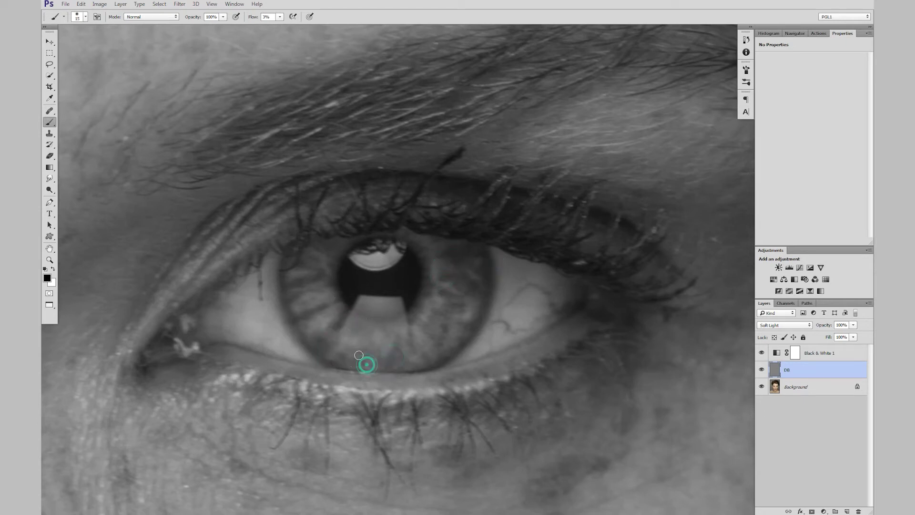
Step: Darken the edge of the pupil and the iris directly around it with black dabs
left_click(336, 295)
left_click(350, 245)
left_click(339, 291)
left_click(415, 251)
left_click(427, 292)
left_click(433, 269)
left_click(355, 250)
left_click(423, 248)
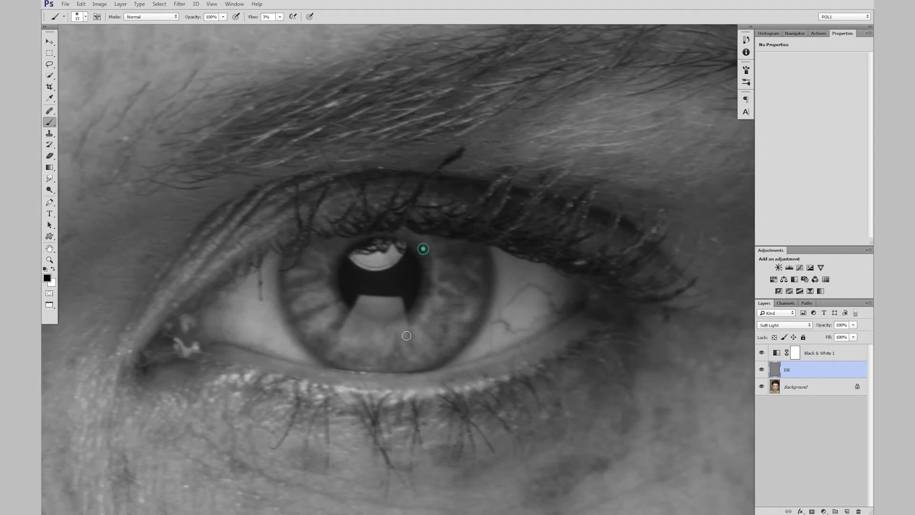
left_click(411, 313)
Step: Burn the roots of the right eye's lower lashes and the outer eye corner with black dabs
left_click(447, 398)
left_click(457, 417)
left_click(452, 406)
left_click(410, 403)
left_click(415, 407)
left_click(377, 404)
left_click(316, 384)
left_click(314, 407)
left_click(296, 389)
left_click(497, 384)
left_click(529, 381)
left_click(570, 355)
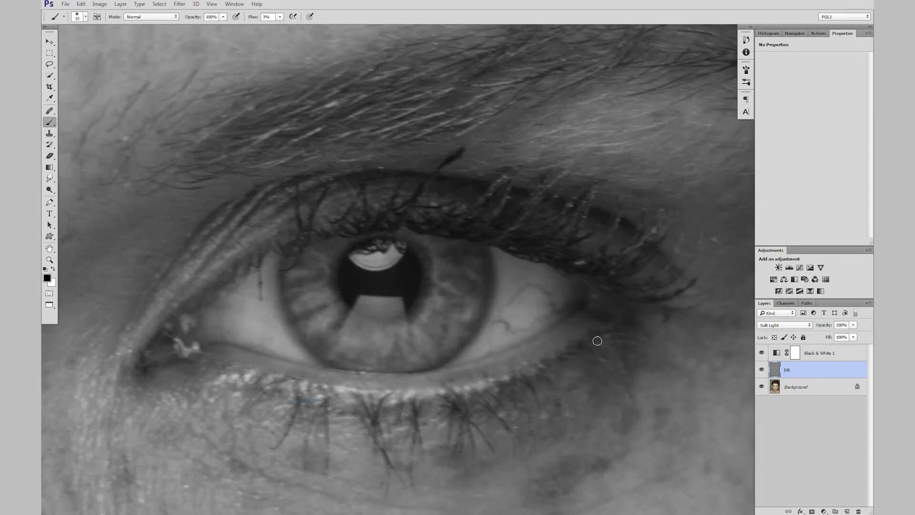
left_click(627, 308)
left_click(592, 304)
left_click(586, 318)
Step: Examine both eyes up close and in the whole face to compare the retouched eye with the untouched one
scroll(229, 376, "down", 5)
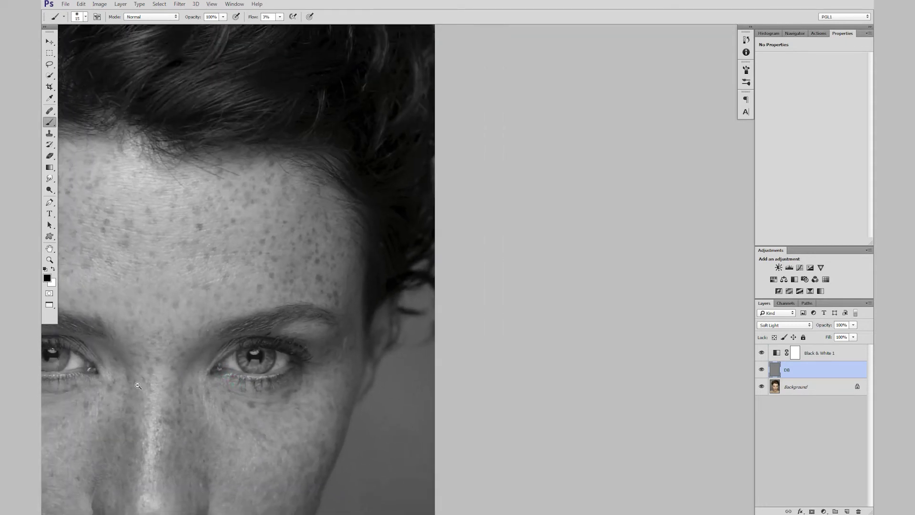
left_click_drag(137, 385, 248, 350)
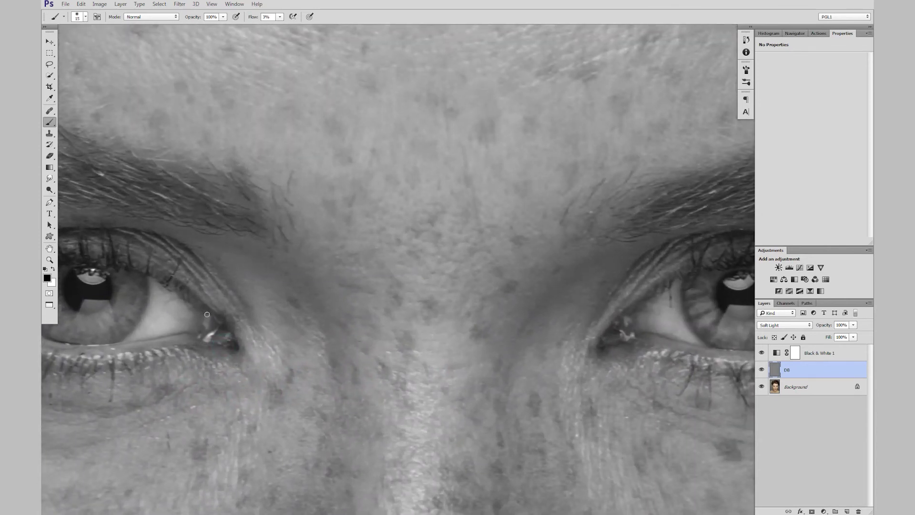
left_click_drag(288, 361, 341, 360)
left_click_drag(258, 342, 280, 331)
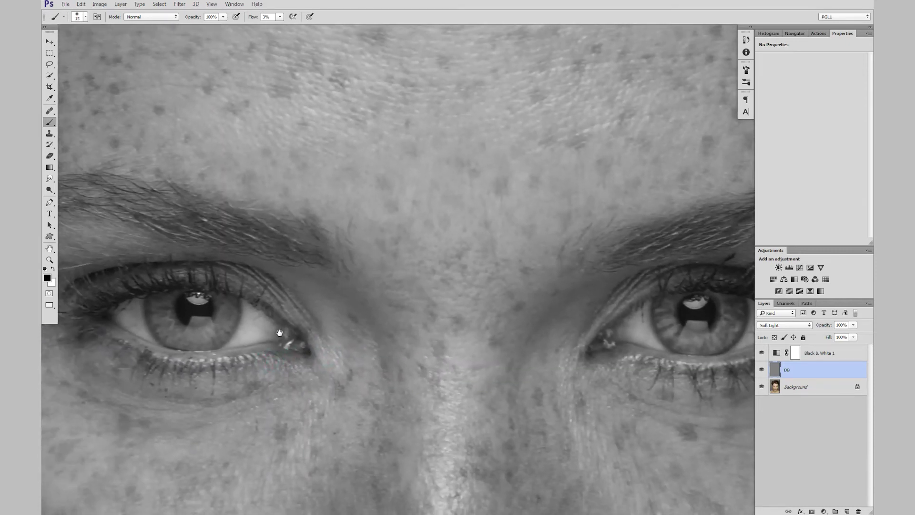
left_click(294, 351)
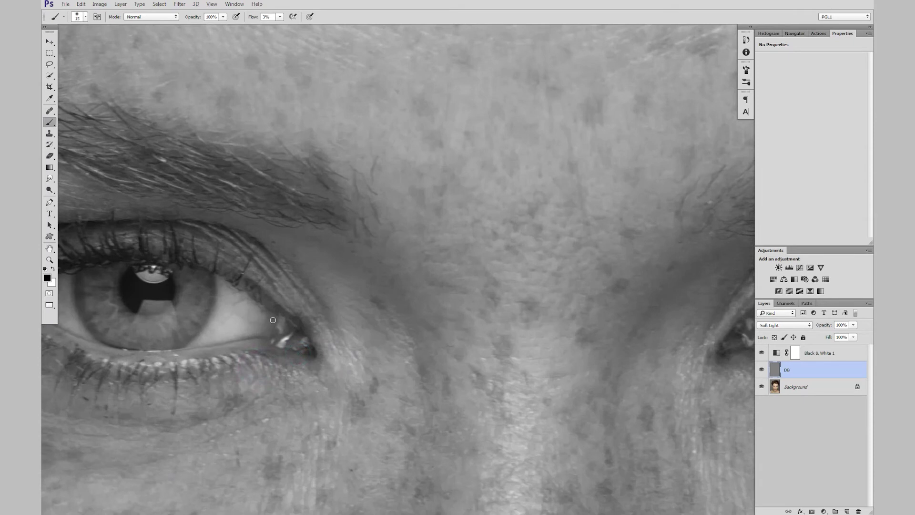
left_click(278, 344, "alt")
left_click(302, 351, "alt")
left_click(312, 366, "alt")
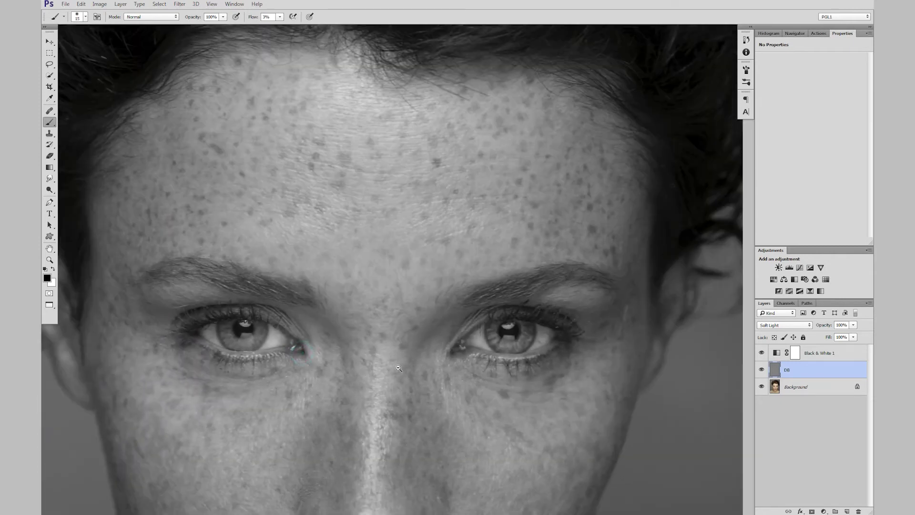
left_click(400, 368, "alt")
left_click(477, 363, "ctrl")
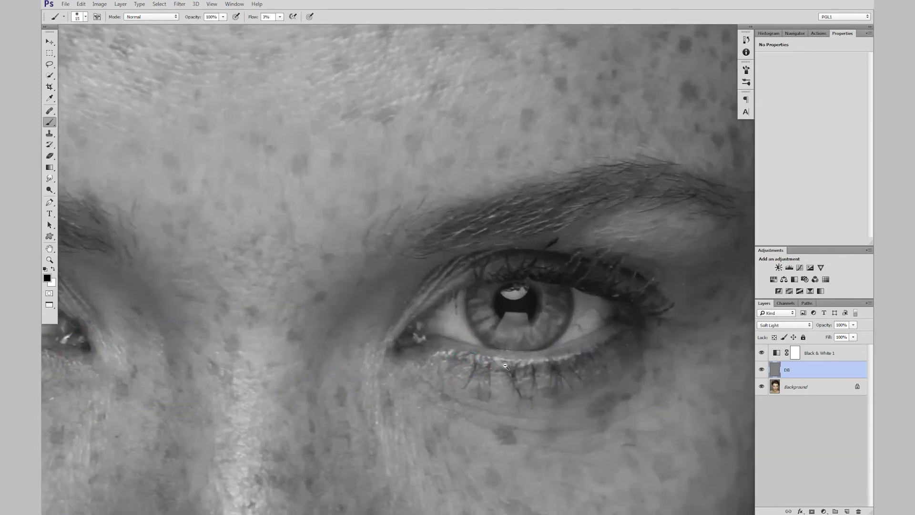
left_click(490, 367, "alt")
left_click(491, 368, "alt")
left_click(511, 374, "ctrl")
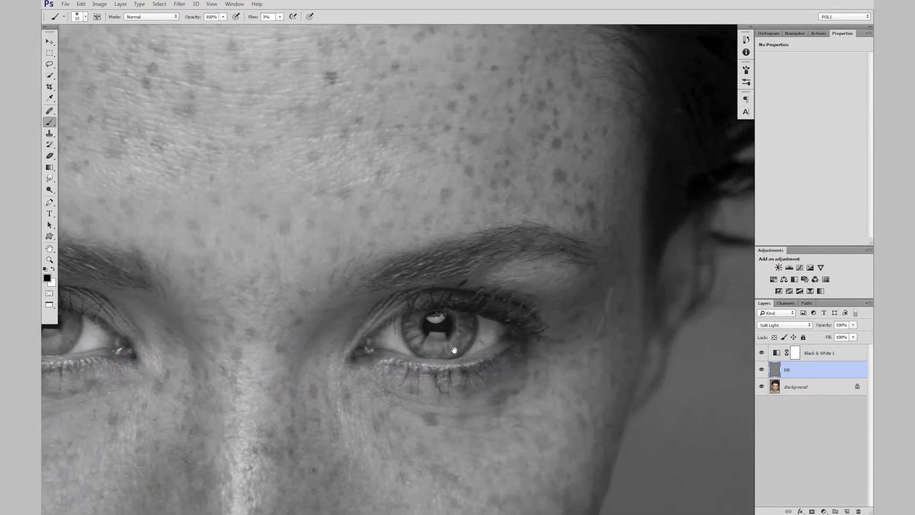
left_click(419, 369, "alt")
left_click(490, 356, "alt")
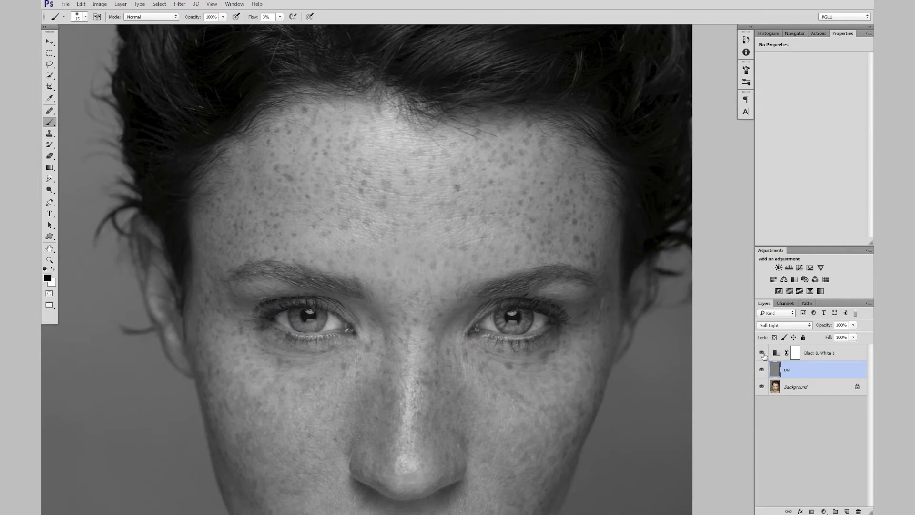
Step: Hide the Black & White helper and compare the whole portrait in colour with and without the DB layer
left_click(762, 353)
left_click(543, 338, "ctrl")
left_click(761, 370)
left_click(760, 371)
left_click(657, 367, "alt")
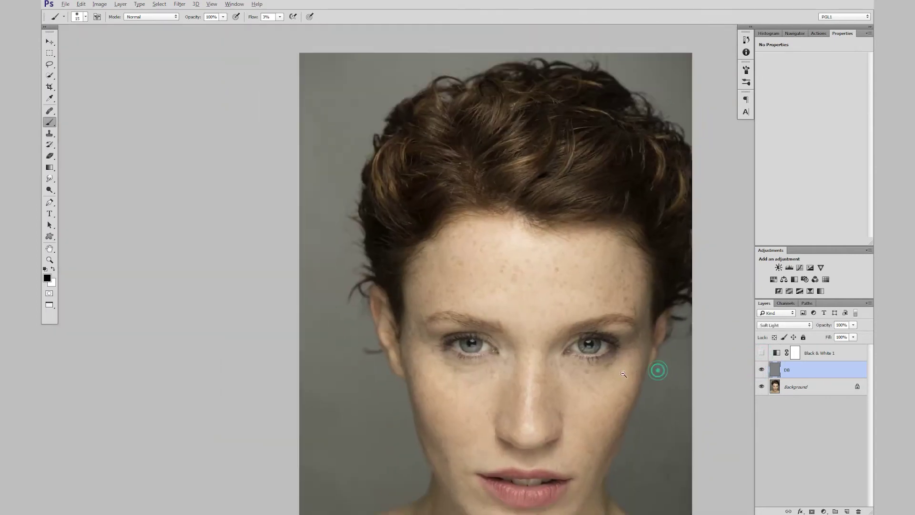
left_click(761, 370)
left_click(762, 371)
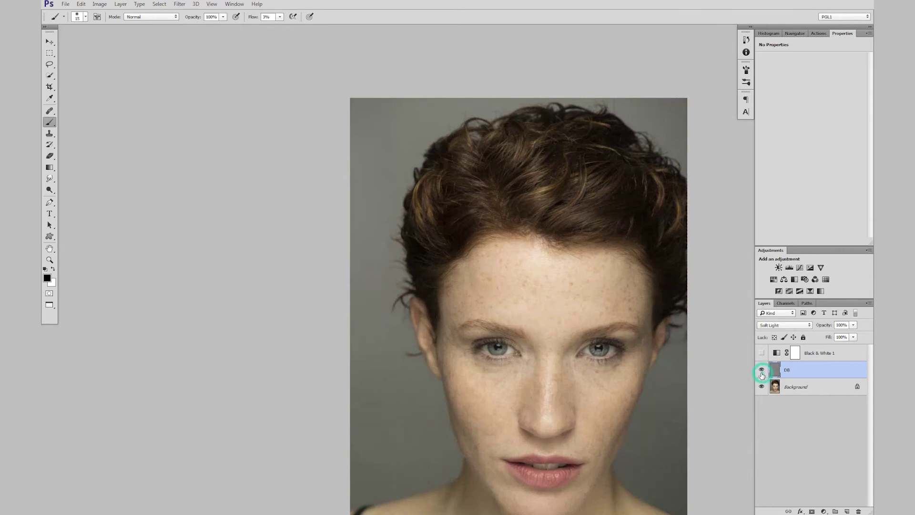
left_click(672, 372, "ctrl")
left_click(762, 371)
left_click(762, 370)
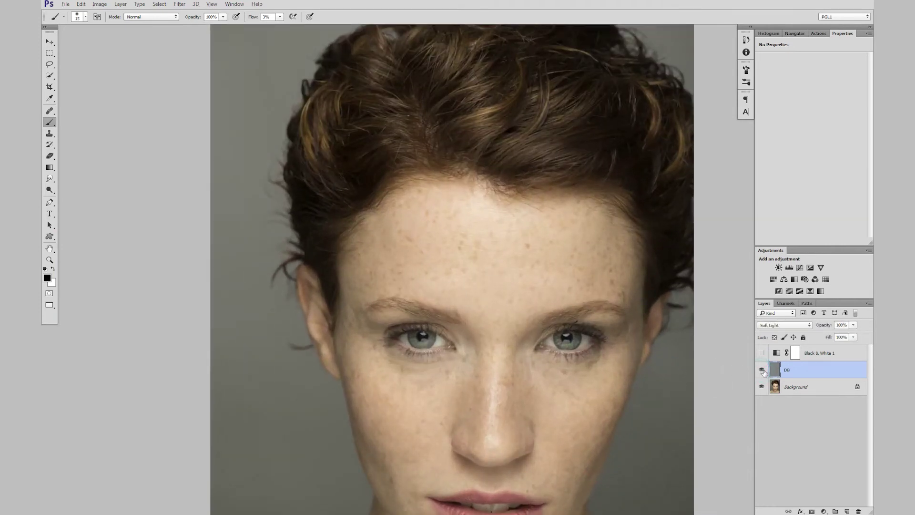
Step: Add a Curves adjustment clipped to the DB layer and shape an S-curve with a point at input 95, output 74
left_click(824, 511)
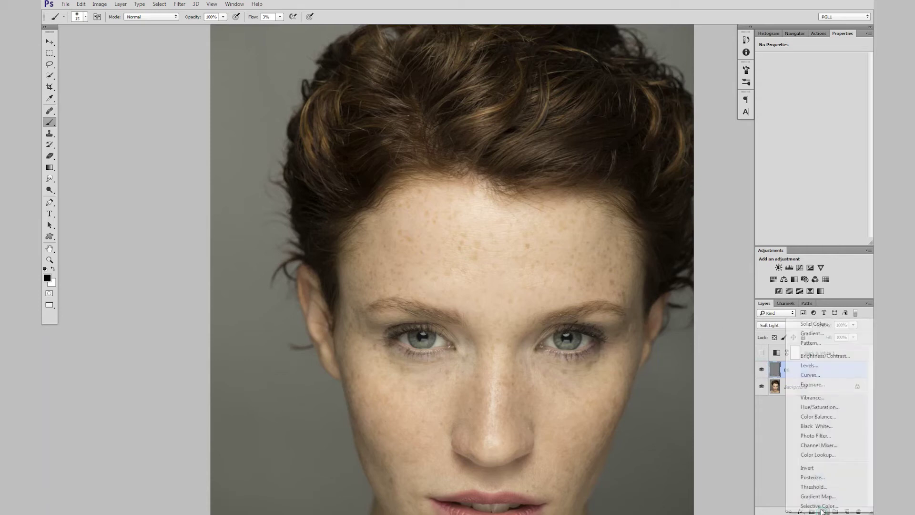
left_click(812, 376)
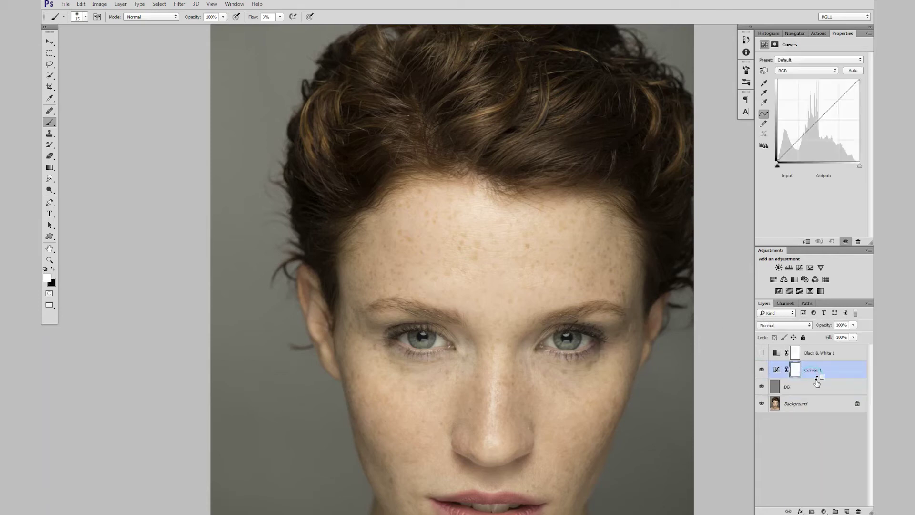
left_click_drag(822, 116, 808, 137)
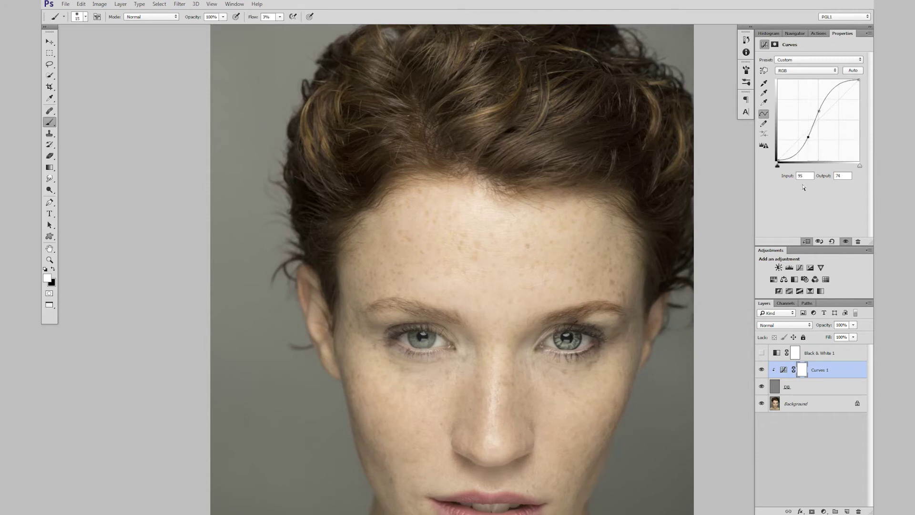
left_click(775, 386)
key("x")
left_click(802, 369)
key("x")
Step: Compare the eyes up close with and without the curve-boosted DB layer, and inspect the whole face
left_click(599, 355, "ctrl")
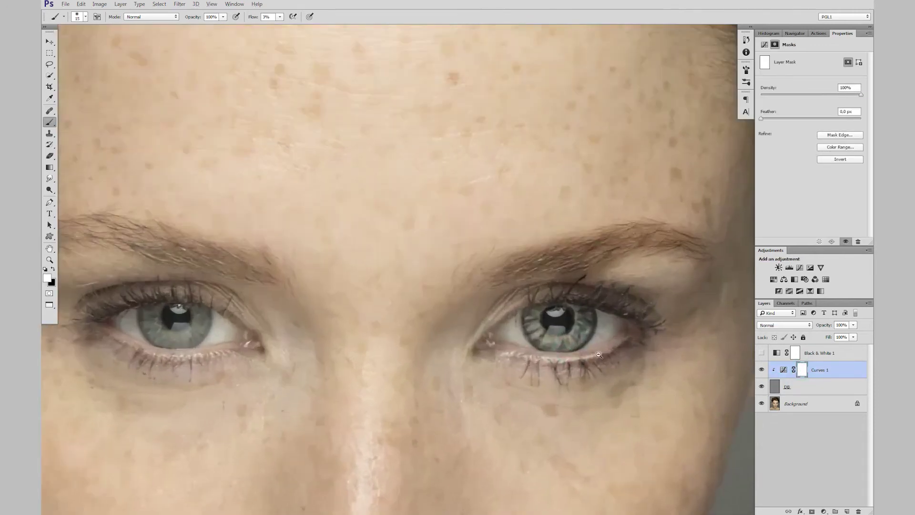
left_click(761, 387)
left_click(761, 387)
left_click(760, 387)
left_click(760, 387)
left_click(687, 379, "ctrl+alt")
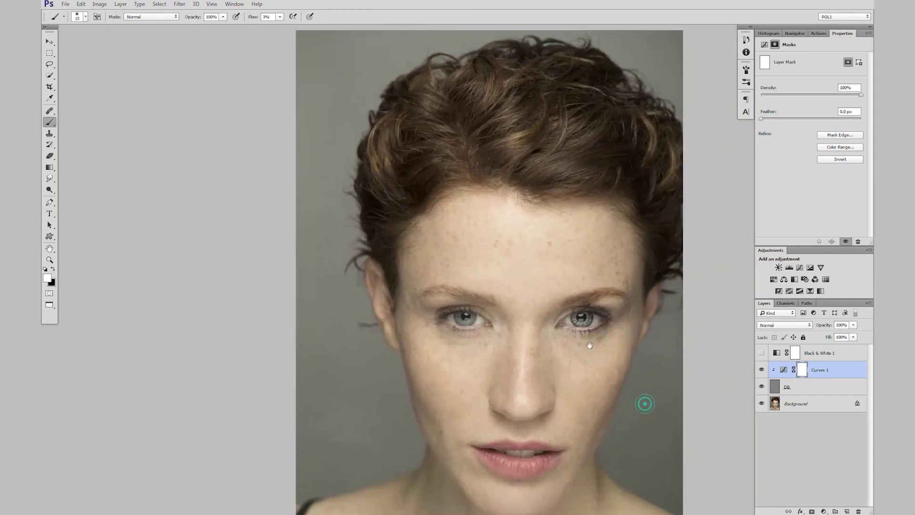
scroll(613, 300, "up", 2)
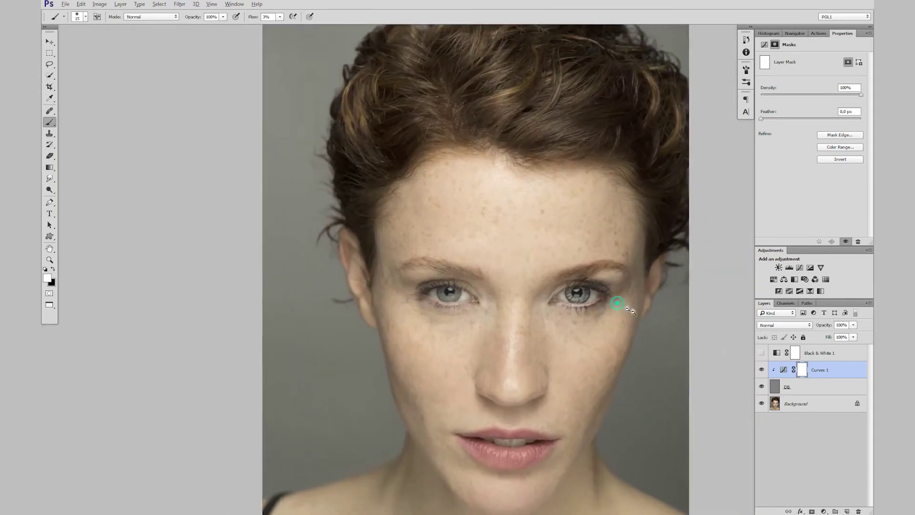
Step: Delete the clipped Curves adjustment above the DB layer
left_click(820, 352)
left_click(794, 391)
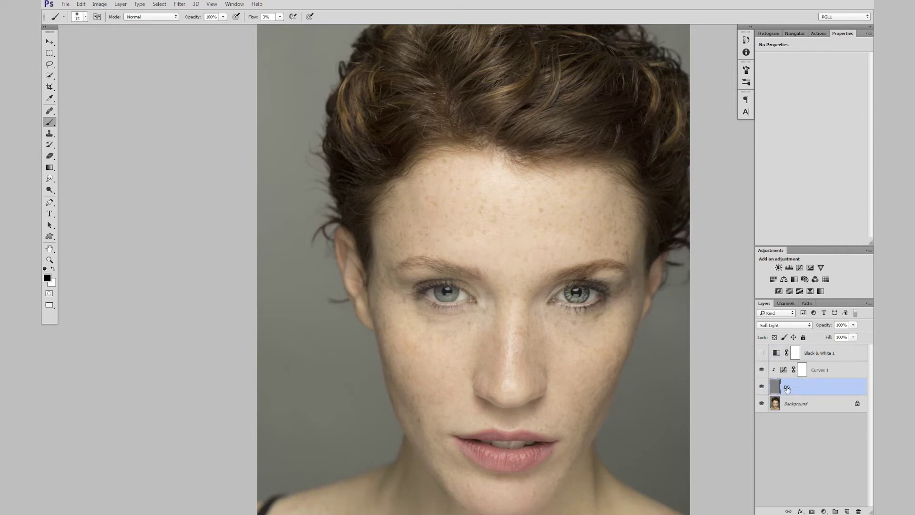
left_click(761, 369)
left_click_drag(838, 372, 859, 507)
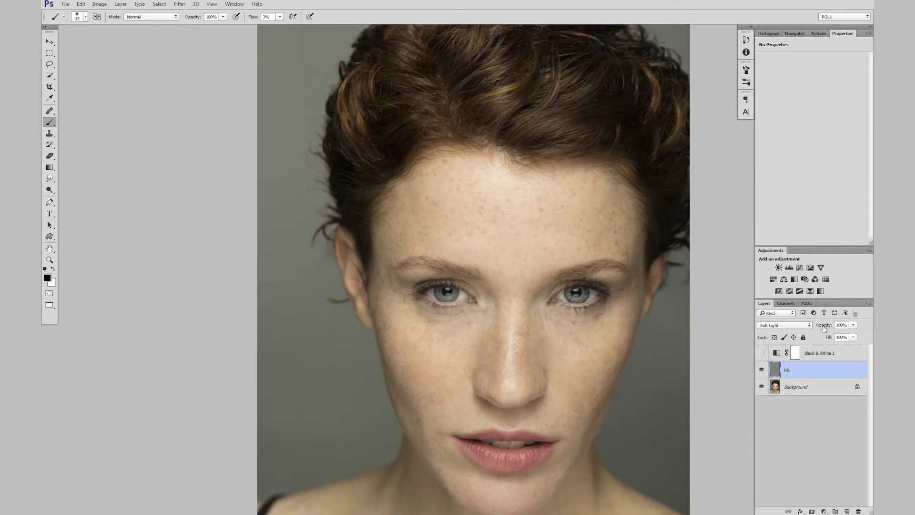
Step: Lower the DB layer's opacity to 53% and check the effect on the eyes and the whole portrait in colour and monochrome
left_click_drag(825, 327, 821, 327)
left_click(601, 302, "ctrl")
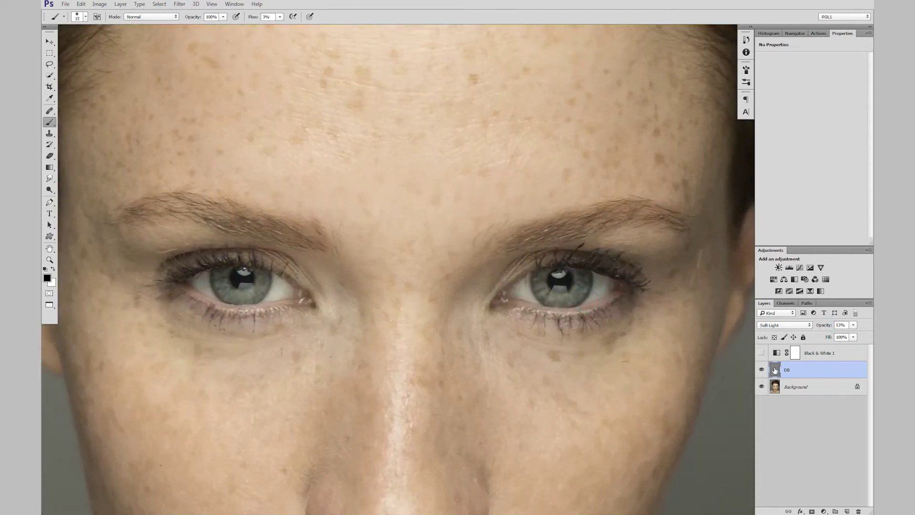
key("ctrl+0")
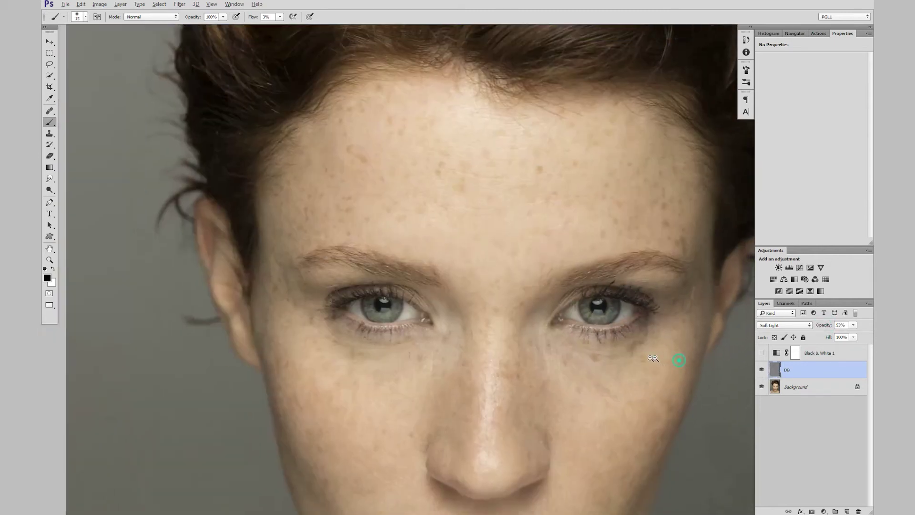
key("x")
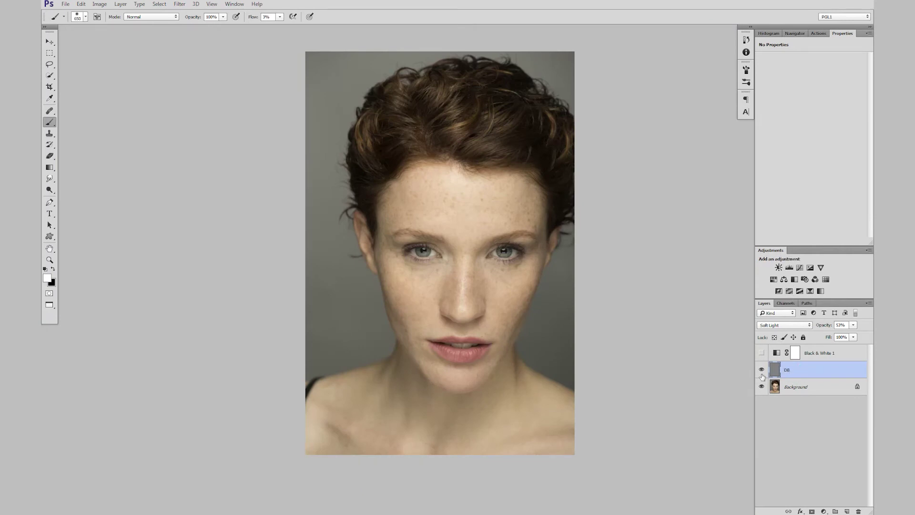
scroll(500, 302, "up", 3)
scroll(491, 317, "down", 3)
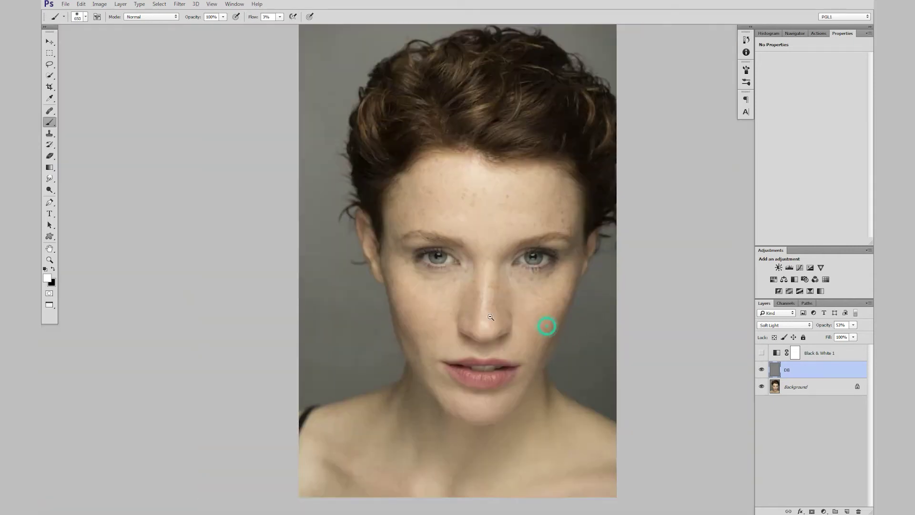
scroll(491, 317, "down", 1)
left_click(761, 354)
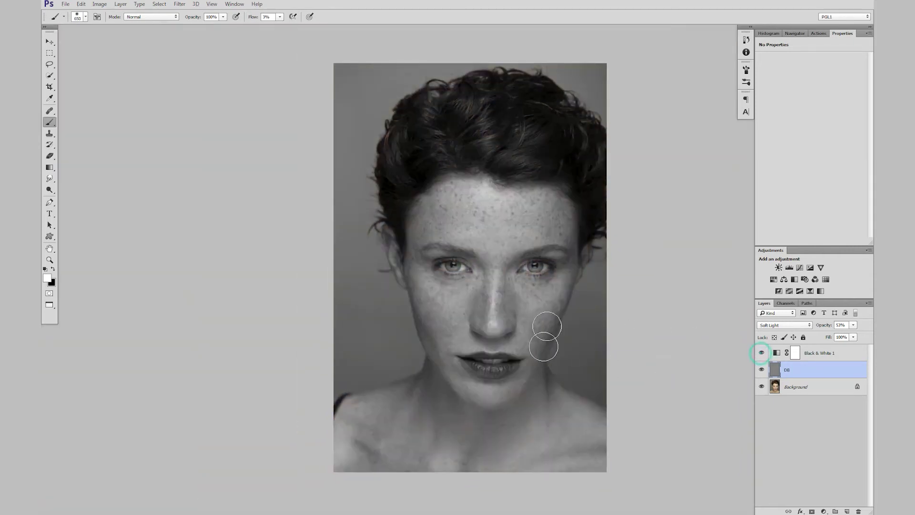
left_click(761, 353)
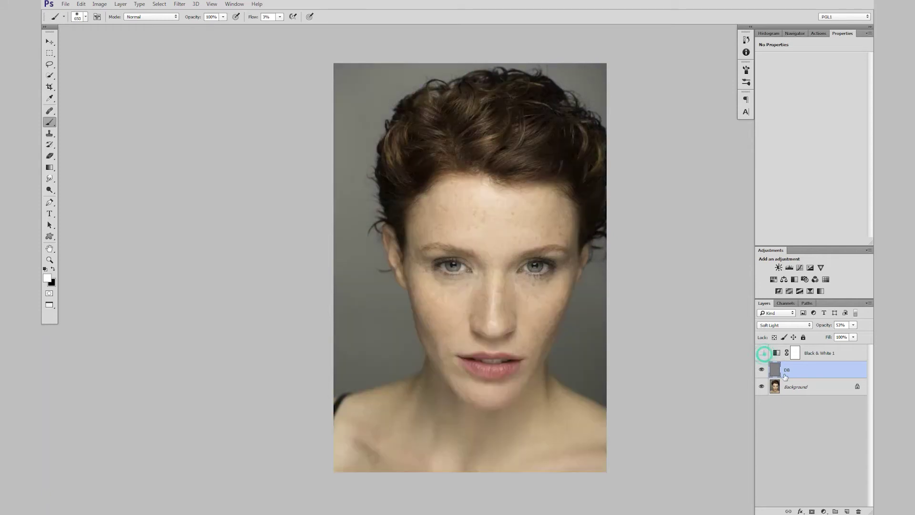
Step: Create a layer named DB 2 above DB in Overlay mode, filled with the Overlay-neutral 50% gray
left_click(846, 511, "alt")
type("DB")
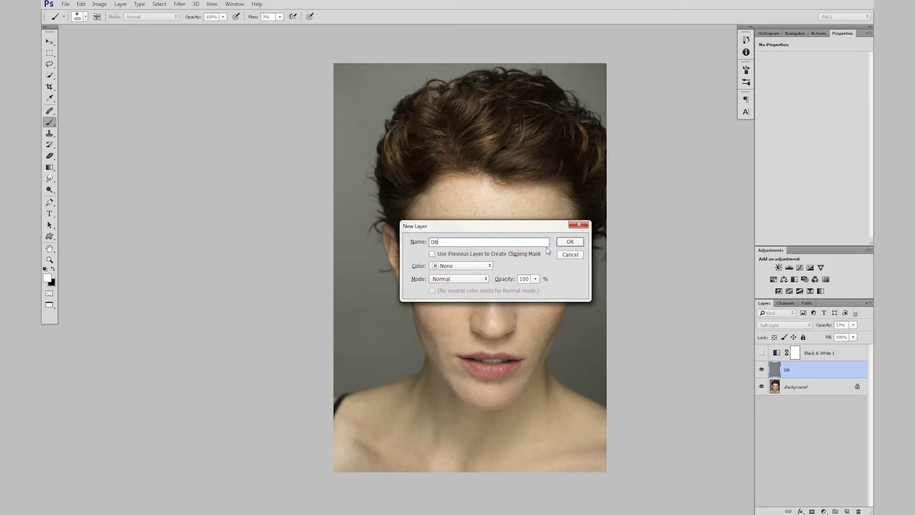
left_click_drag(494, 231, 514, 226)
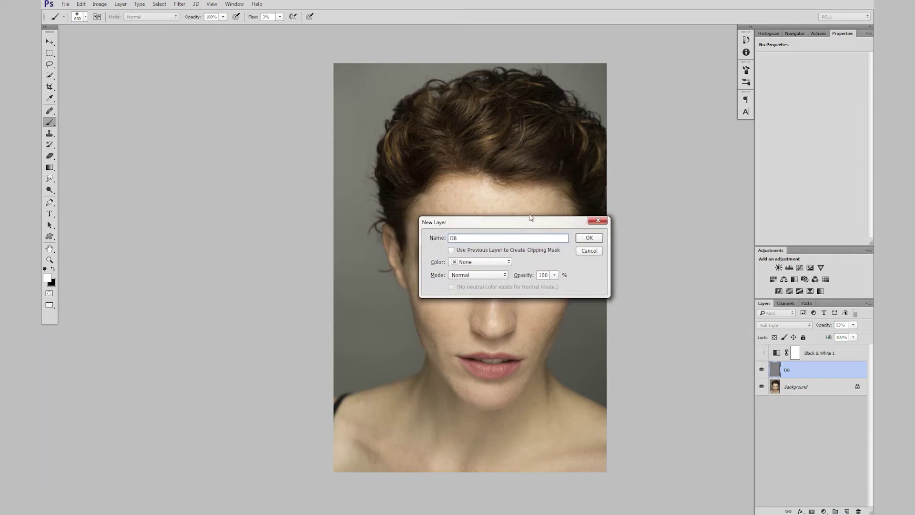
left_click(484, 275)
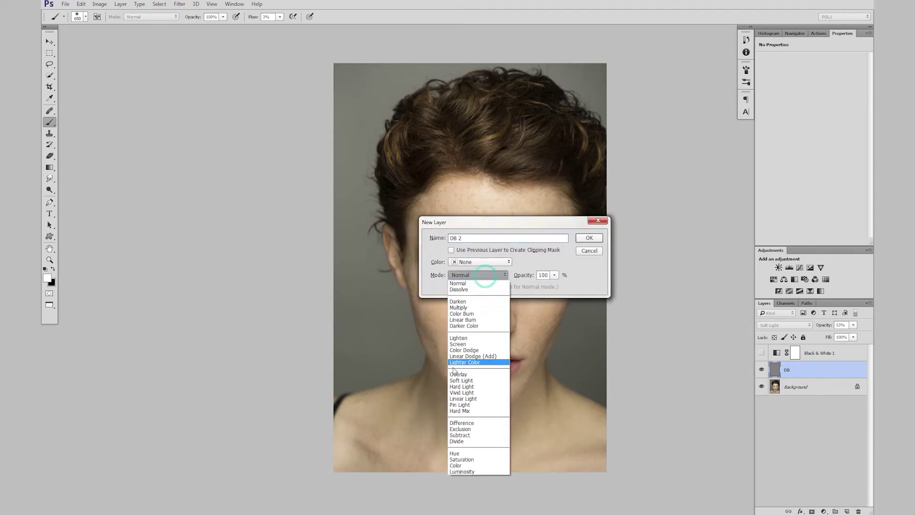
left_click(474, 374)
left_click(451, 286)
left_click_drag(515, 223, 477, 223)
left_click(555, 241)
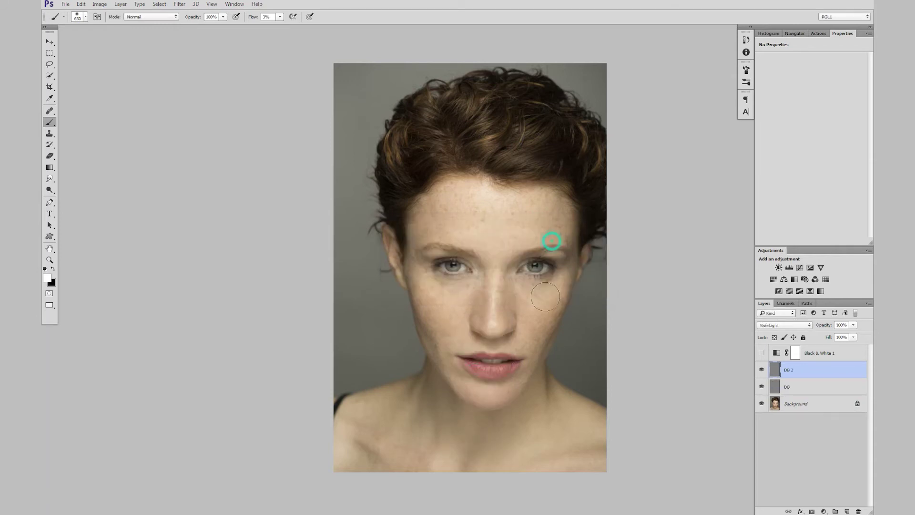
Step: Show the Black & White helper and view the portrait small to judge its overall light and shadow
left_click(761, 353)
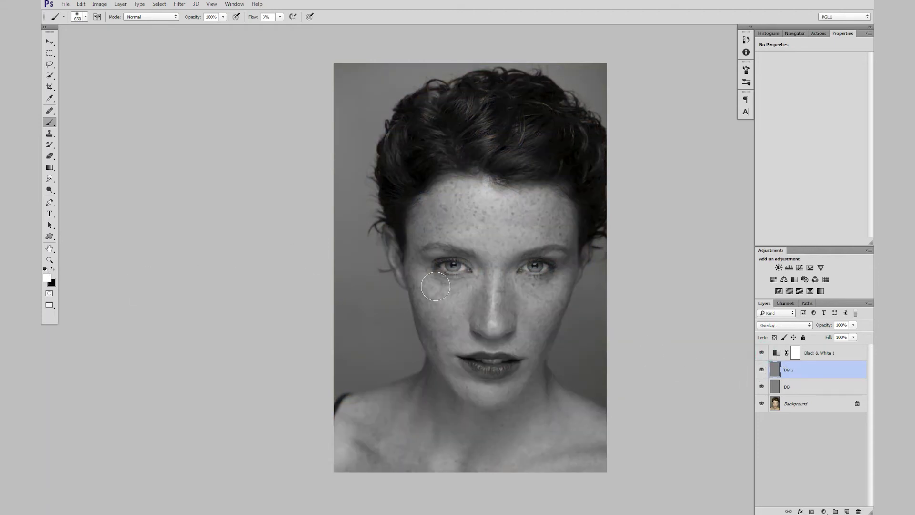
left_click(517, 328, "alt")
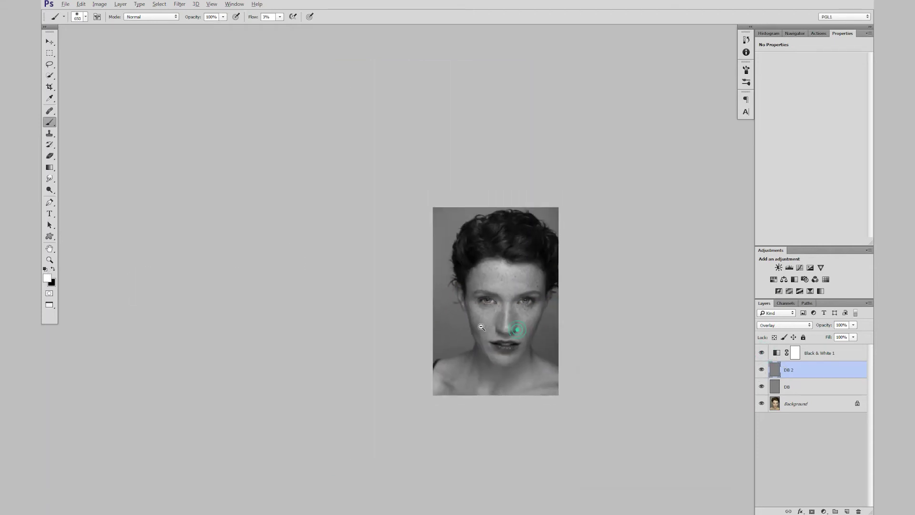
left_click(510, 329, "ctrl")
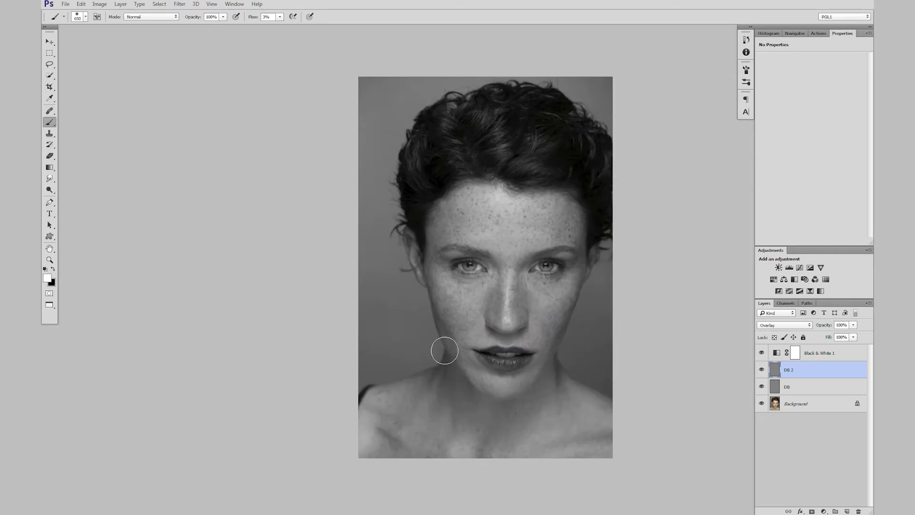
left_click(525, 324, "alt")
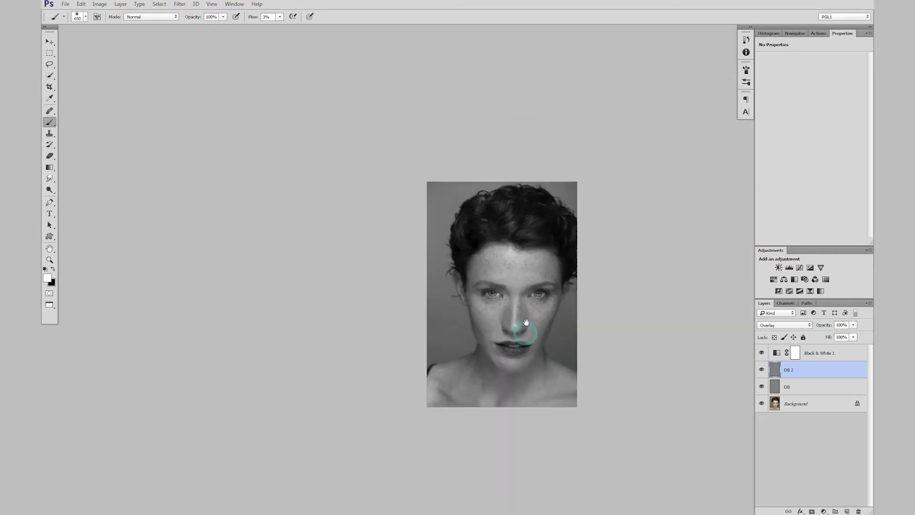
left_click_drag(526, 323, 477, 326)
left_click(473, 326, "ctrl")
Step: Adjust the white brush's size over the forehead, ending at 567 px
key("bracketleft")
key("bracketleft")
key("bracketleft")
key("bracketleft")
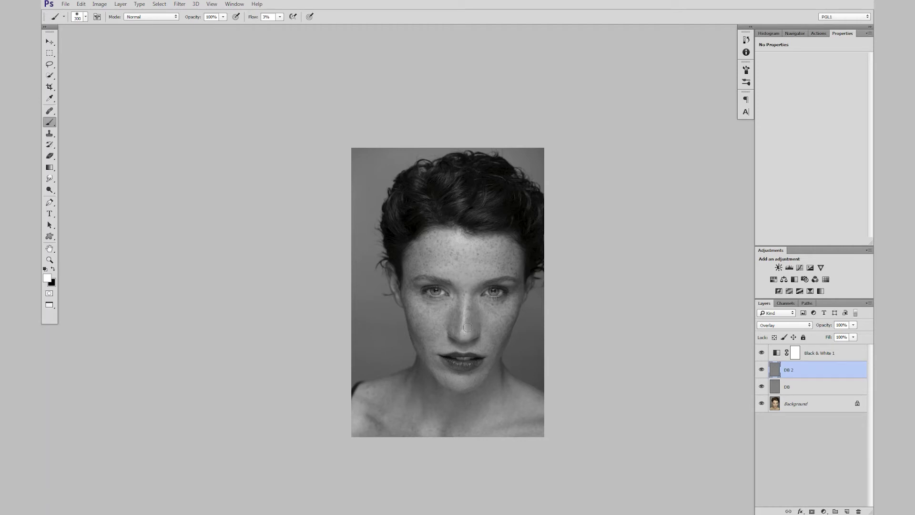
right_click(461, 268, "alt")
right_click(463, 265, "alt")
right_click(463, 264, "alt")
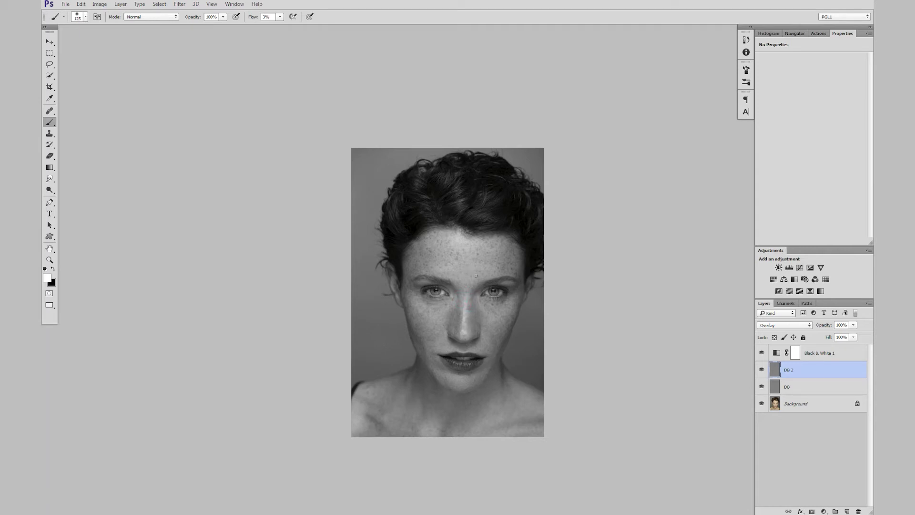
mouse_move(457, 264)
left_mouse_down()
mouse_move(457, 237)
mouse_move(495, 260)
left_mouse_up()
mouse_move(456, 268)
left_mouse_down()
mouse_move(475, 250)
mouse_move(469, 260)
mouse_move(465, 239)
mouse_move(469, 254)
mouse_move(450, 263)
mouse_move(526, 265)
mouse_move(482, 261)
mouse_move(464, 282)
left_mouse_up()
Step: Pick a light red foreground colour and add an empty layer above the Black & White helper
left_click(47, 277)
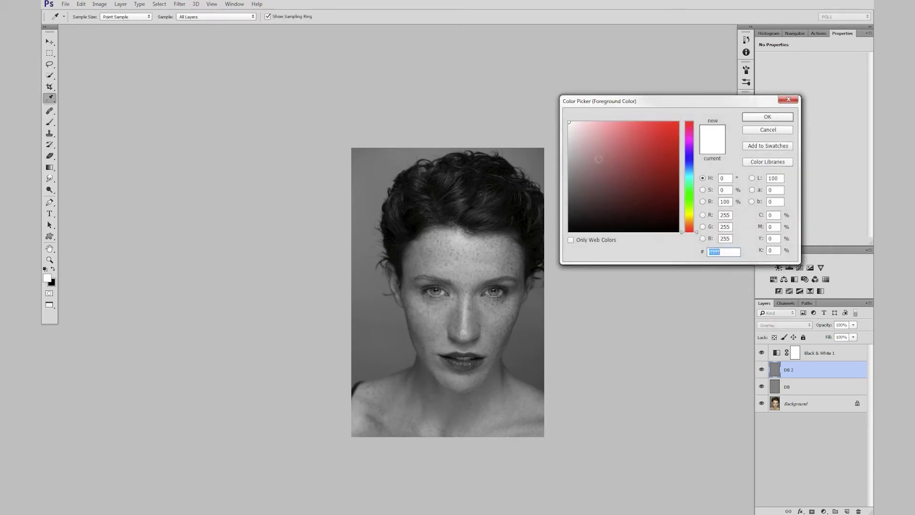
left_click(625, 136)
left_click(767, 117)
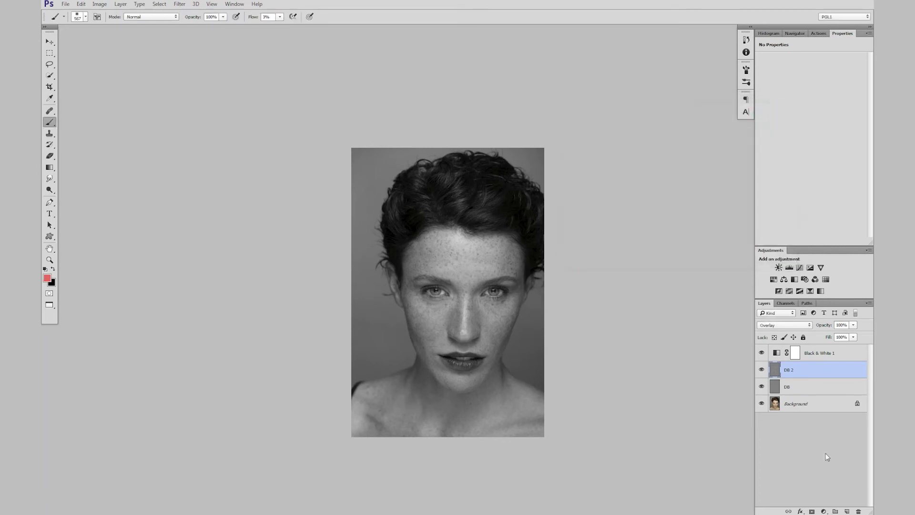
left_click(848, 511)
left_click_drag(812, 370, 791, 351)
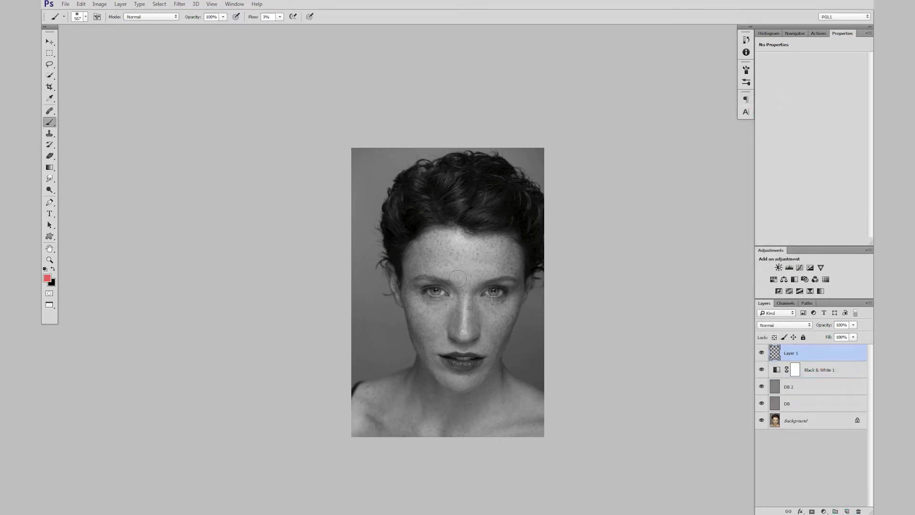
Step: Paint a red inverted triangle around the face at 100% flow on the new layer, and hide that guide layer
left_click_drag(401, 237, 401, 225)
left_click_drag(251, 16, 266, 17)
mouse_move(386, 181)
left_mouse_down()
mouse_move(427, 357)
mouse_move(456, 417)
mouse_move(509, 325)
mouse_move(556, 197)
mouse_move(419, 184)
mouse_move(409, 216)
mouse_move(476, 221)
mouse_move(415, 211)
mouse_move(514, 200)
left_mouse_up()
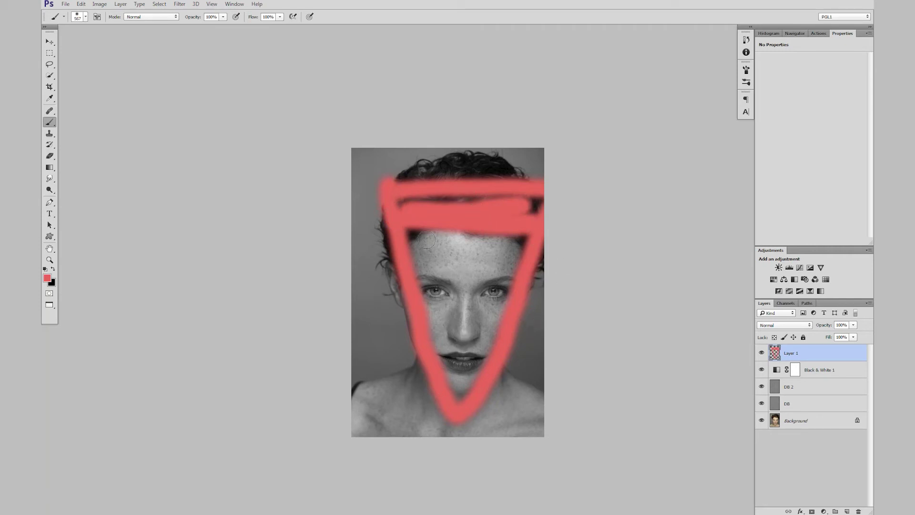
left_click(762, 354)
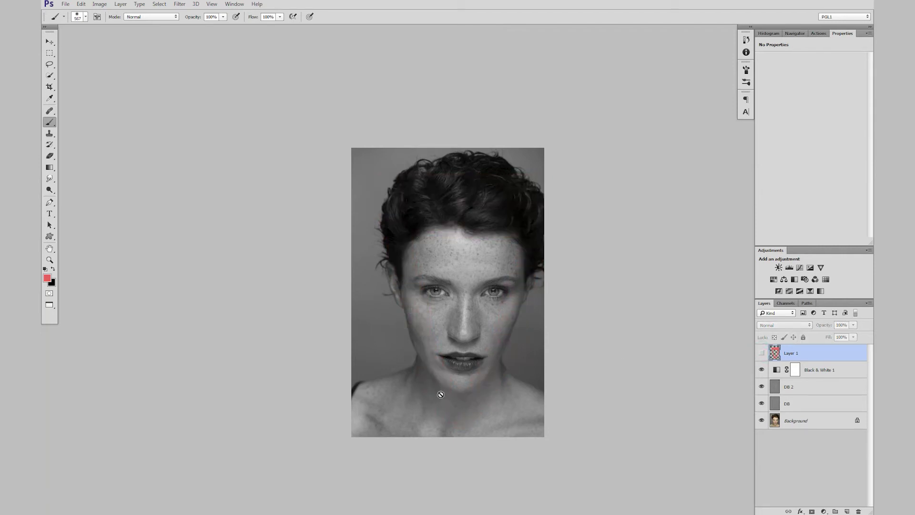
Step: Make DB 2 the active layer with the brush reduced to 250 px, and hide the Black & White helper
left_click(801, 390)
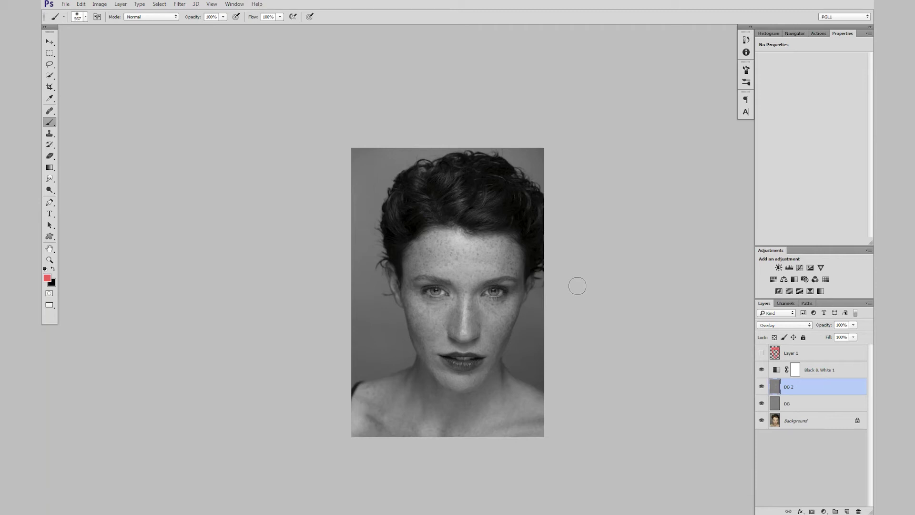
key("bracketleft")
key("bracketleft")
key("bracketleft")
left_click(761, 369)
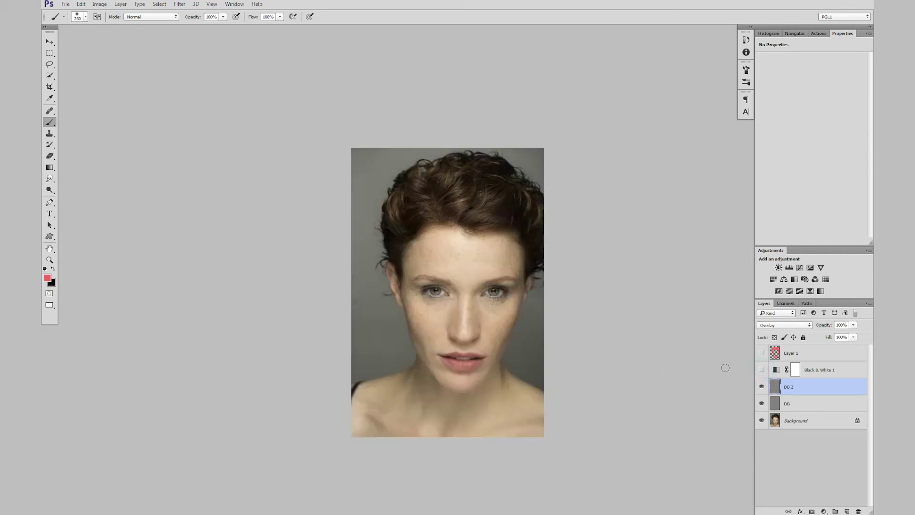
left_click(777, 388)
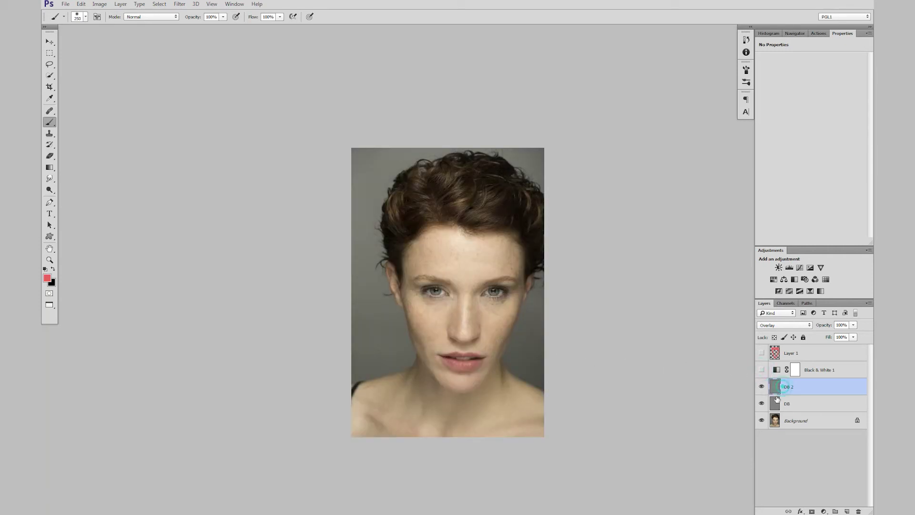
Step: Show the Black & White helper again and set the black brush's flow to 2% for painting on DB 2
left_click(761, 369)
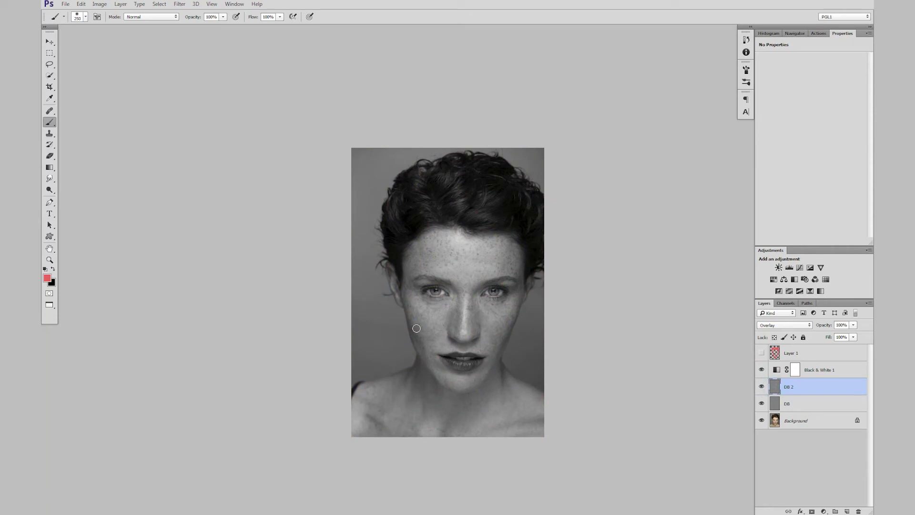
key("x")
left_click_drag(413, 319, 428, 367)
key("ctrl+z")
left_click(268, 16)
type("2")
Step: Darken the outer contours of both cheeks on DB 2 with soft black strokes from a smaller brush
key("bracketleft")
key("bracketleft")
left_click_drag(409, 309, 421, 344)
left_click(415, 318)
left_click(517, 319)
Step: Restore the default colours and brighten the inner area of both cheeks with a larger white brush
key("bracketright")
key("x")
left_click(423, 311)
key("d")
key("x")
left_click(422, 316)
left_click(479, 310)
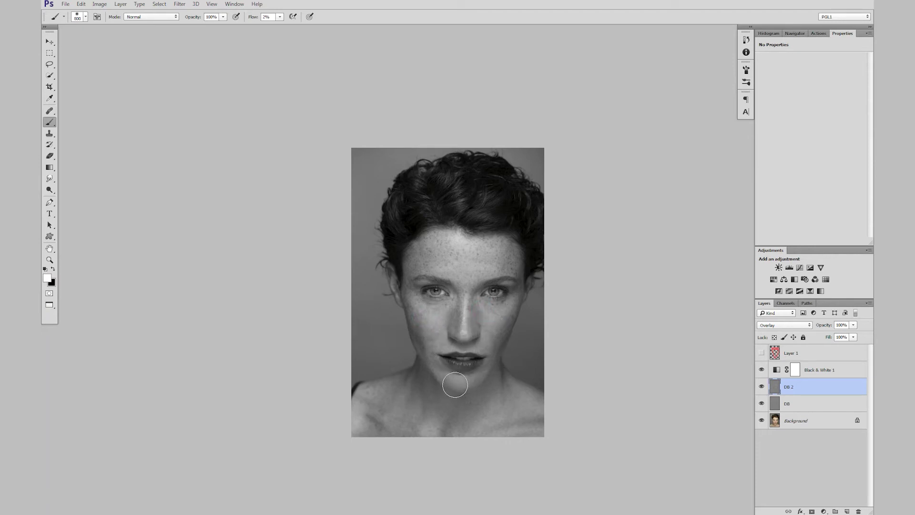
Step: Reduce the white brush to a small tip and brighten the centre of the lower lip
right_click(456, 366, "alt")
right_click(456, 364, "alt")
left_click(453, 364, "ctrl")
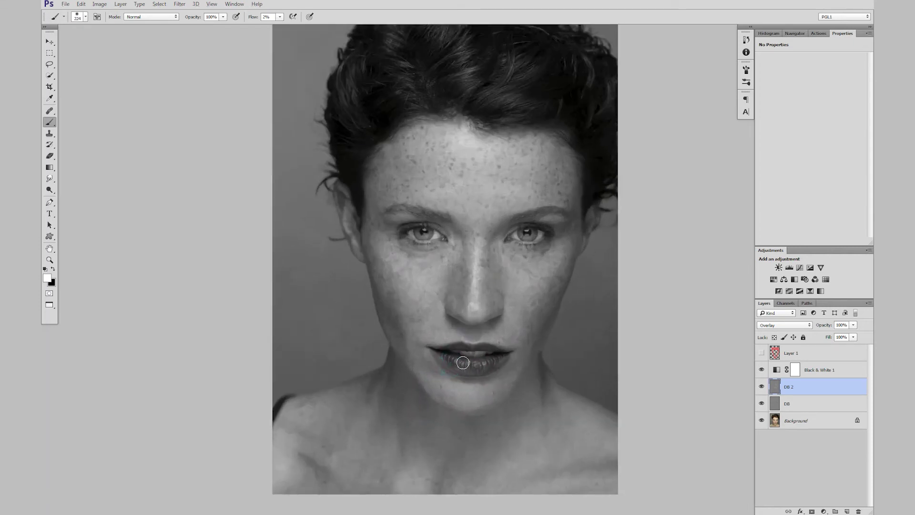
key("bracketleft")
key("bracketleft")
key("bracketleft")
key("bracketleft")
key("bracketleft")
left_click(474, 364)
mouse_move(492, 361)
left_mouse_down()
mouse_move(447, 363)
mouse_move(505, 354)
left_mouse_up()
Step: Darken the lower edge of the lower lip with a slightly larger black brush
key("x")
key("]")
left_click_drag(495, 362, 500, 363)
Step: Sculpt the image-left eye area with a 150 px brush, darkening the lid crease and eyebrow and brightening below the eye and brow
mouse_move(448, 218)
left_mouse_down()
mouse_move(384, 218)
mouse_move(418, 242)
mouse_move(408, 229)
mouse_move(408, 241)
left_mouse_up()
left_click(430, 215)
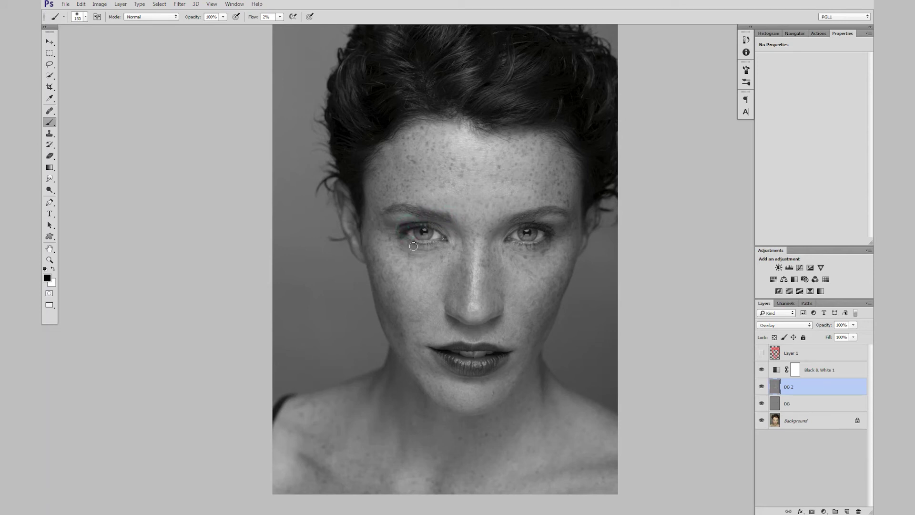
key("x")
left_click_drag(419, 242, 435, 234)
left_click(384, 218)
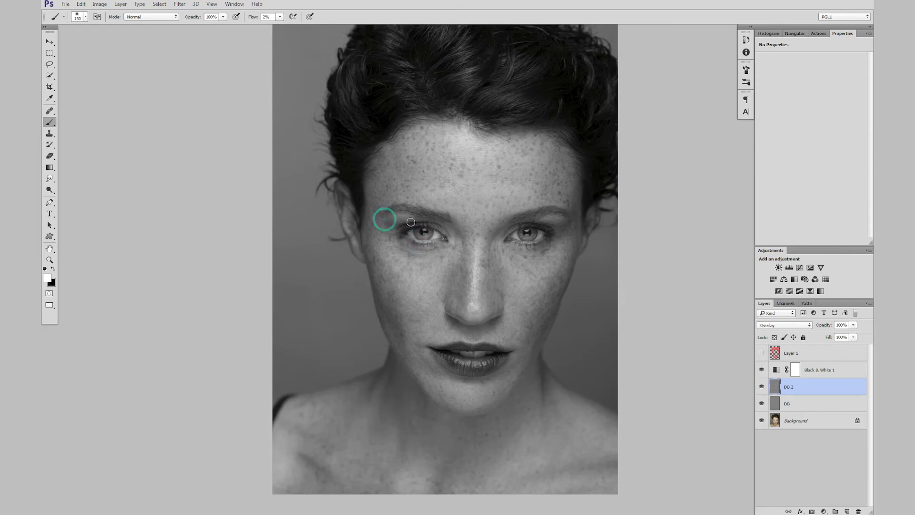
key("x")
left_click(410, 215)
left_click(386, 210)
Step: Hide the Black & White helper and compare the portrait with and without the DB 2 layer
scroll(486, 281, "down", 3)
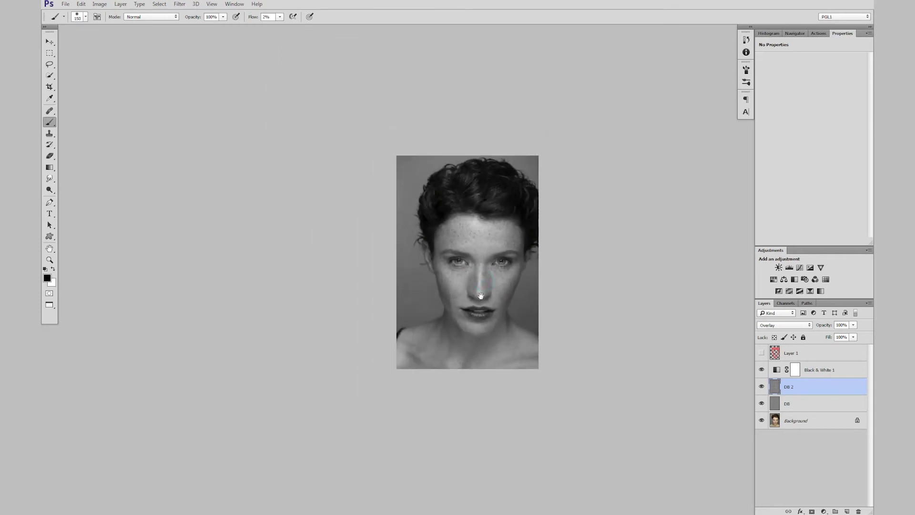
scroll(480, 294, "up", 1)
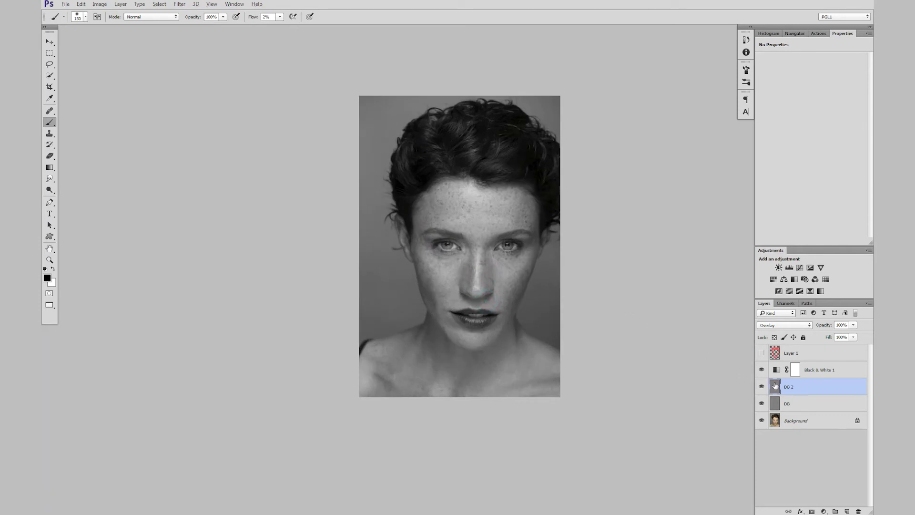
left_click(761, 370)
left_click(762, 387)
left_click(761, 387)
left_click(762, 387)
left_click(761, 387)
scroll(543, 331, "up", 1)
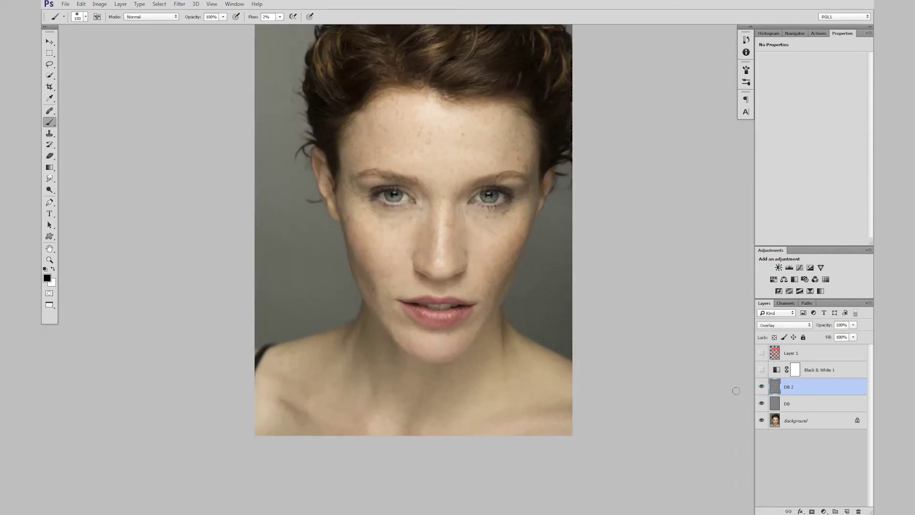
left_click(762, 387)
left_click(762, 387)
scroll(542, 338, "up", 1)
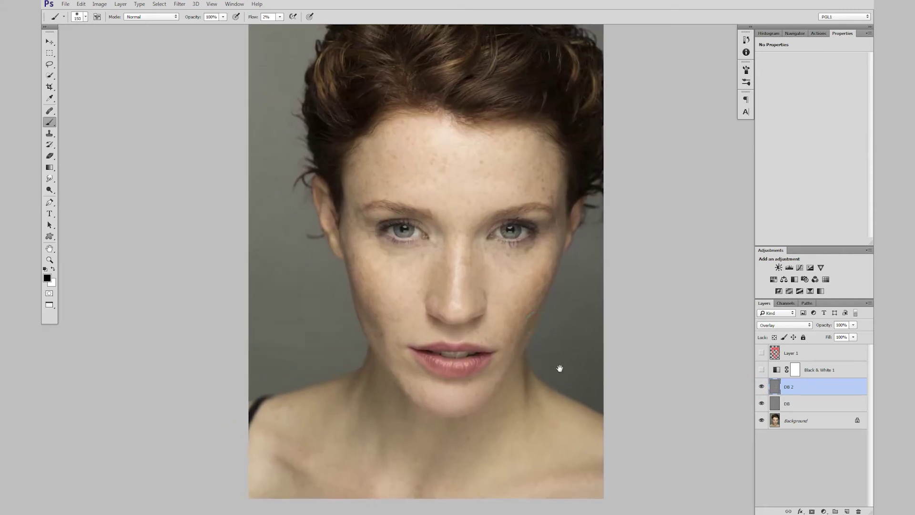
scroll(557, 369, "down", 2)
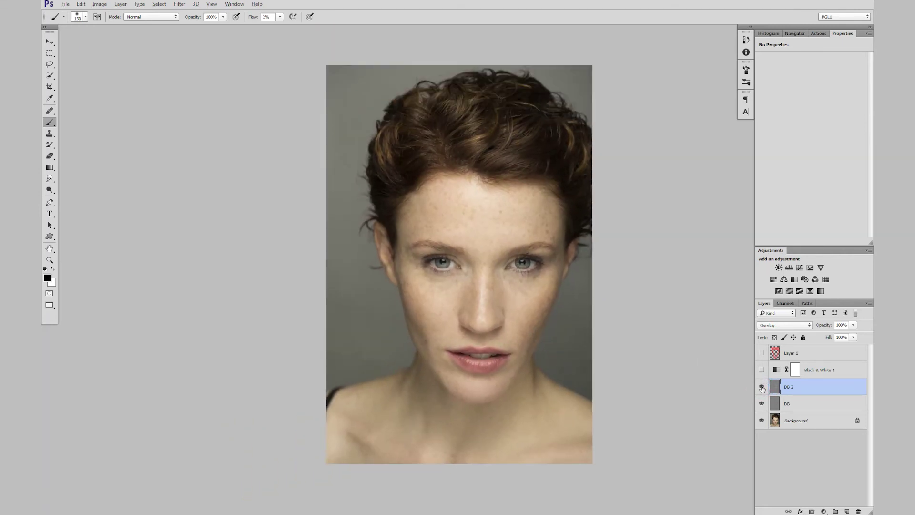
left_click(762, 387)
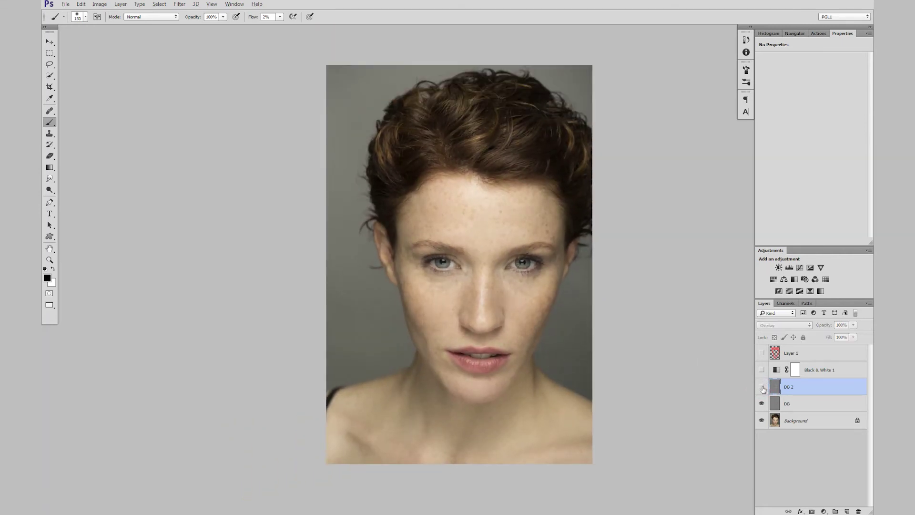
left_click(762, 387)
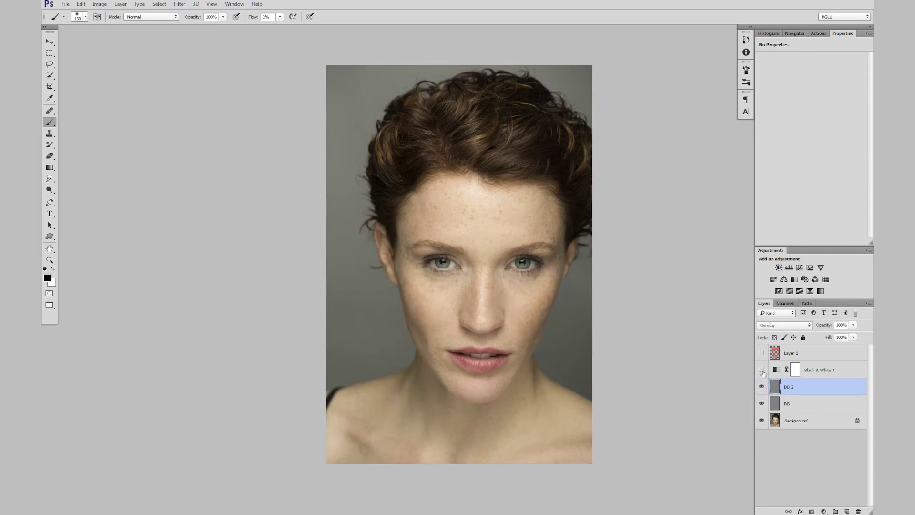
Step: Isolate the DB 2 layer to examine its painted light and dark areas, and restore the other layers
left_click(761, 387, "alt")
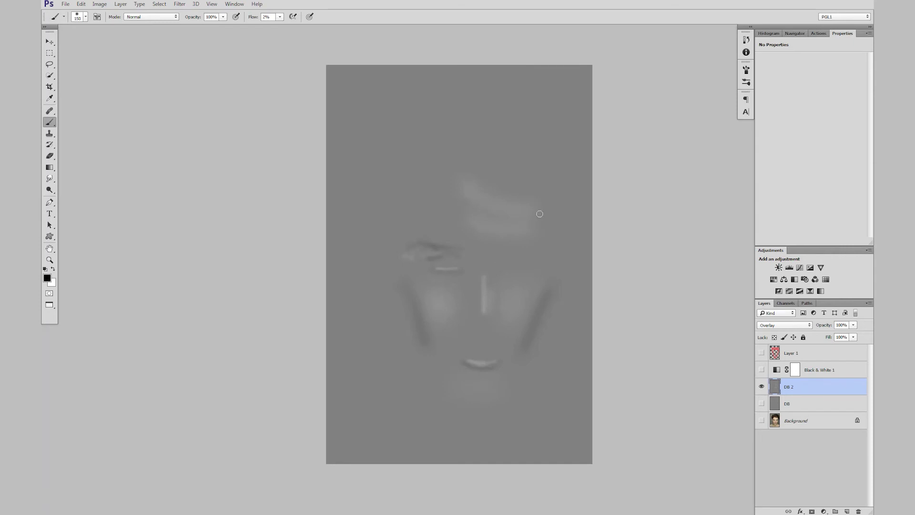
left_click(761, 387, "alt")
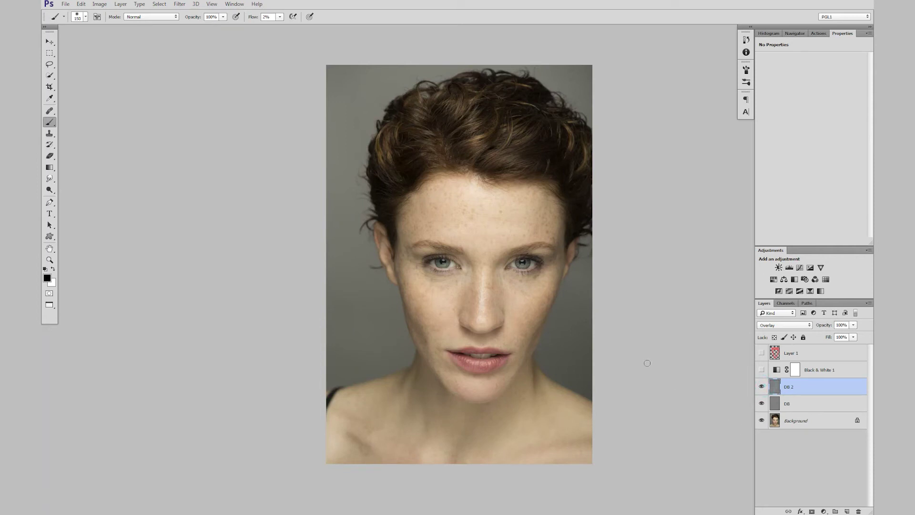
Step: Make the Background layer active and choose the Rectangular Marquee Tool
key("ctrl+plus")
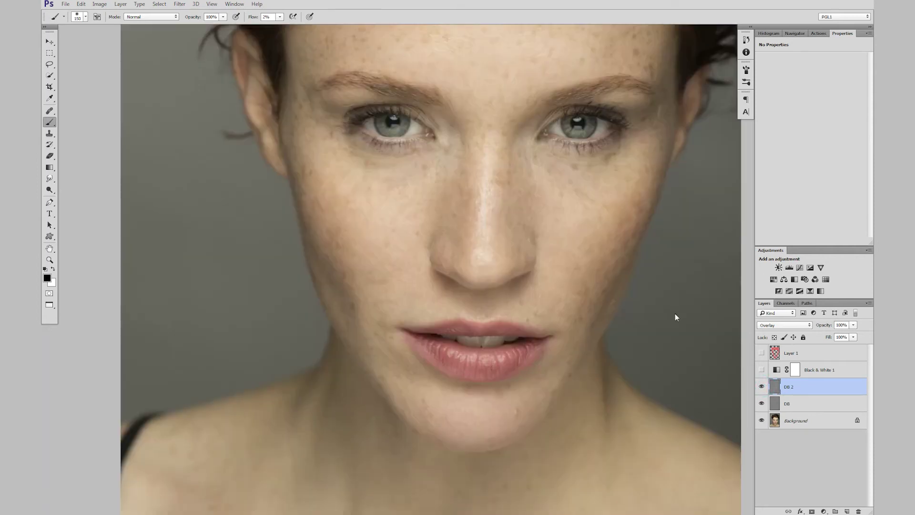
key("ctrl+minus")
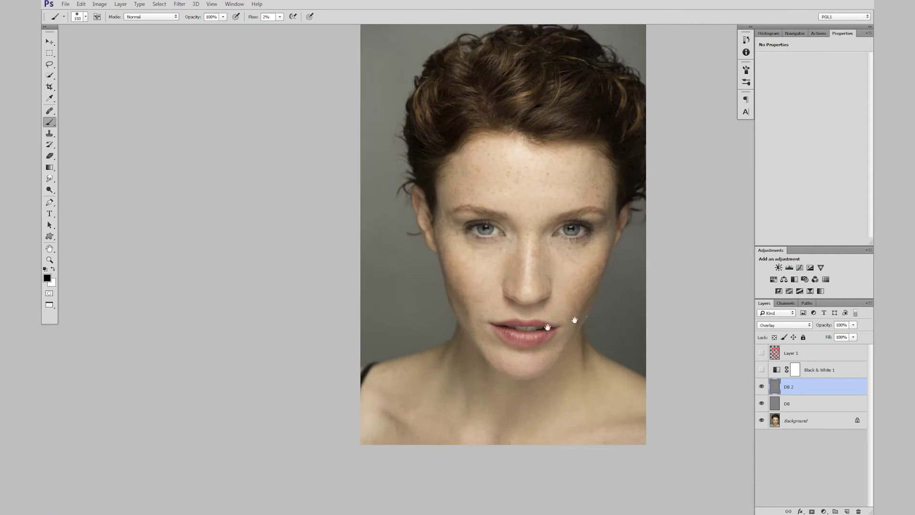
left_click_drag(547, 327, 479, 354)
left_click(506, 327, "ctrl")
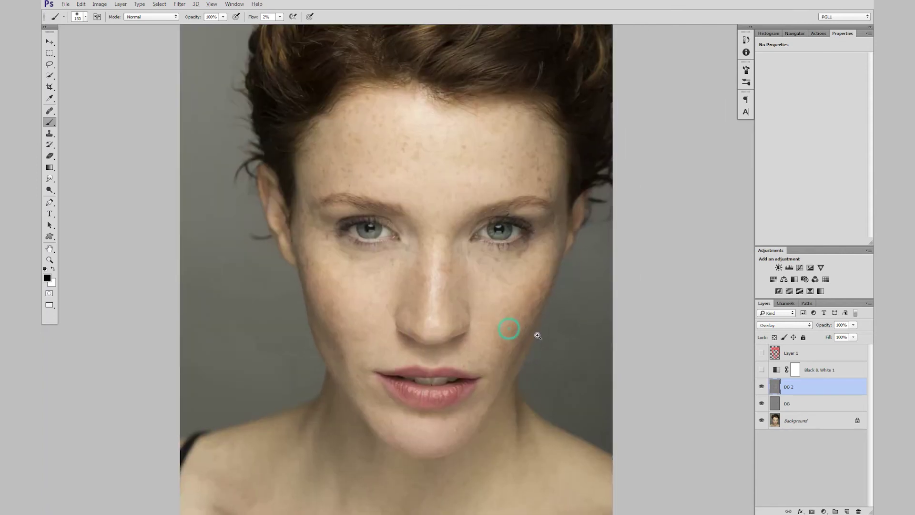
left_click(790, 422)
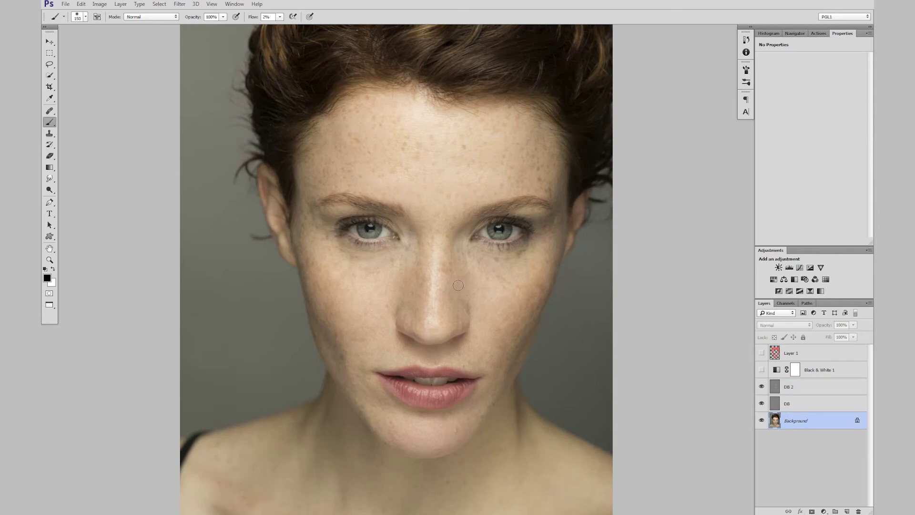
left_click_drag(521, 405, 507, 322)
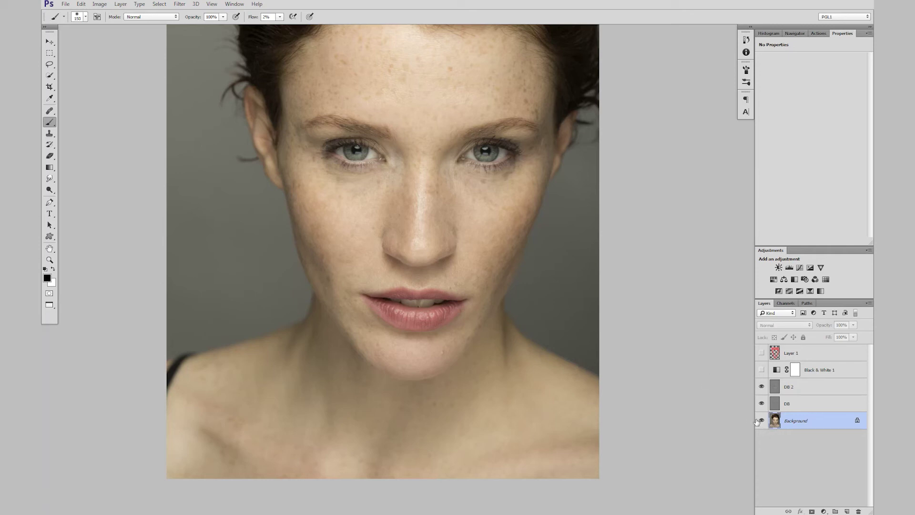
left_click(49, 54)
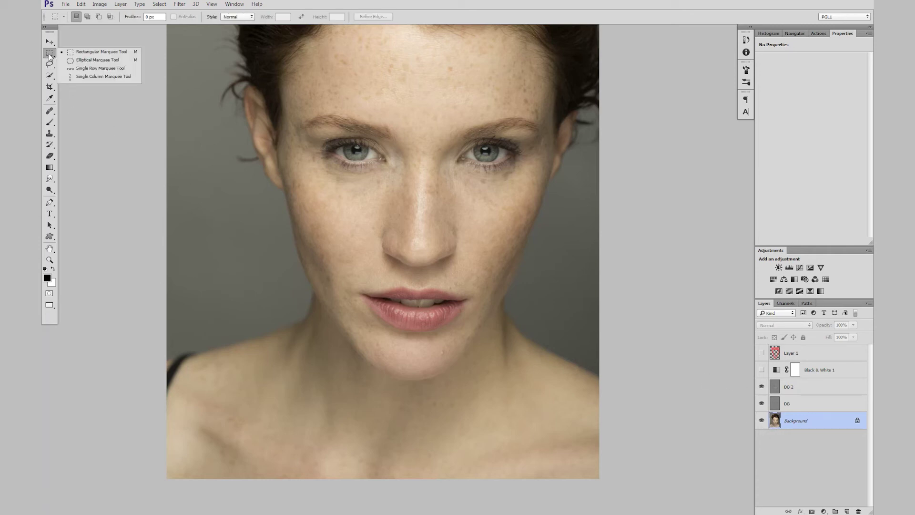
left_click(93, 54)
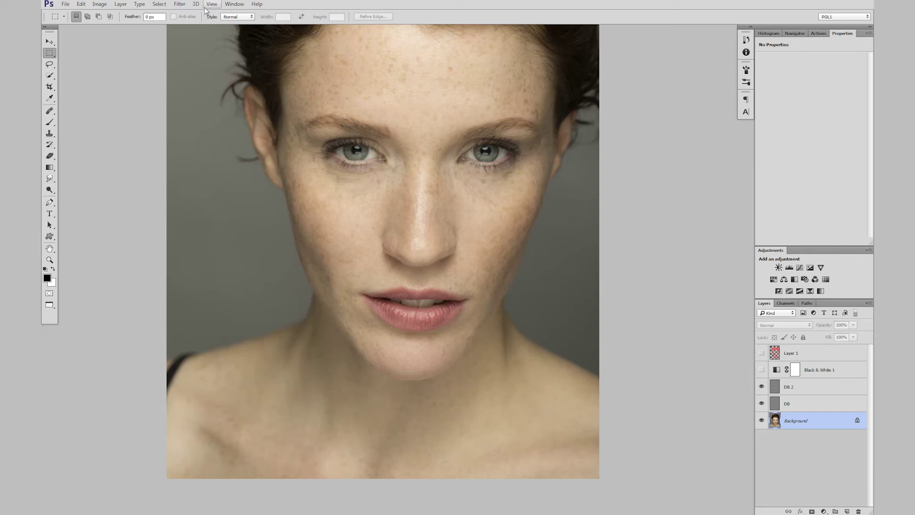
Step: Try to reshape the image-right shoulder on the Background with Liquify at brush size 1484, and undo the filter
left_click(179, 5)
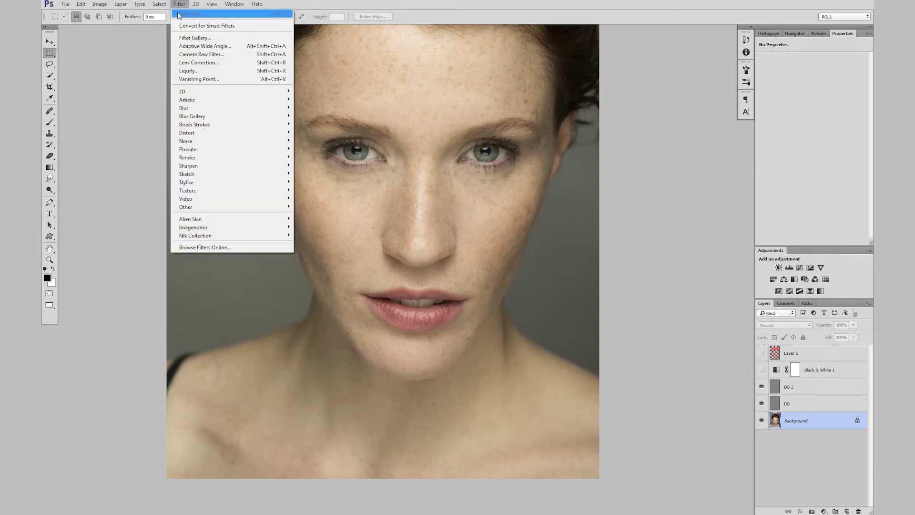
left_click(189, 71)
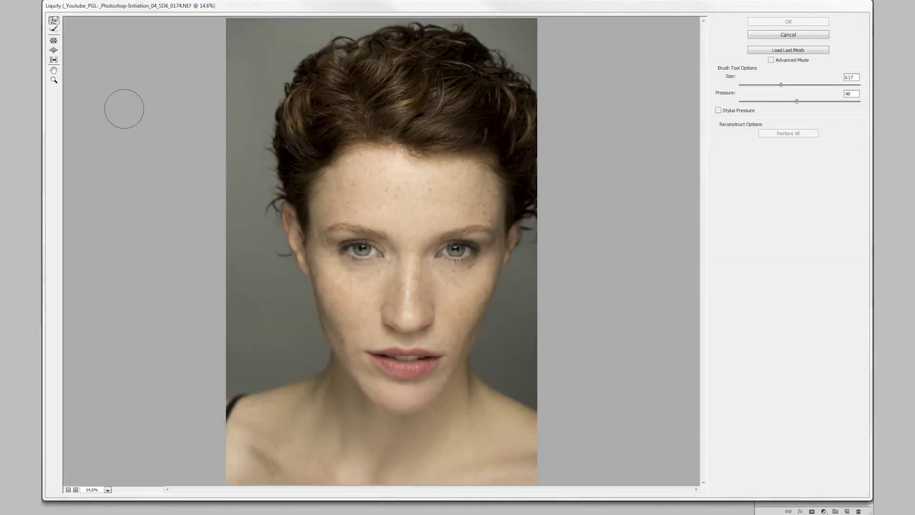
left_click_drag(503, 367, 548, 384)
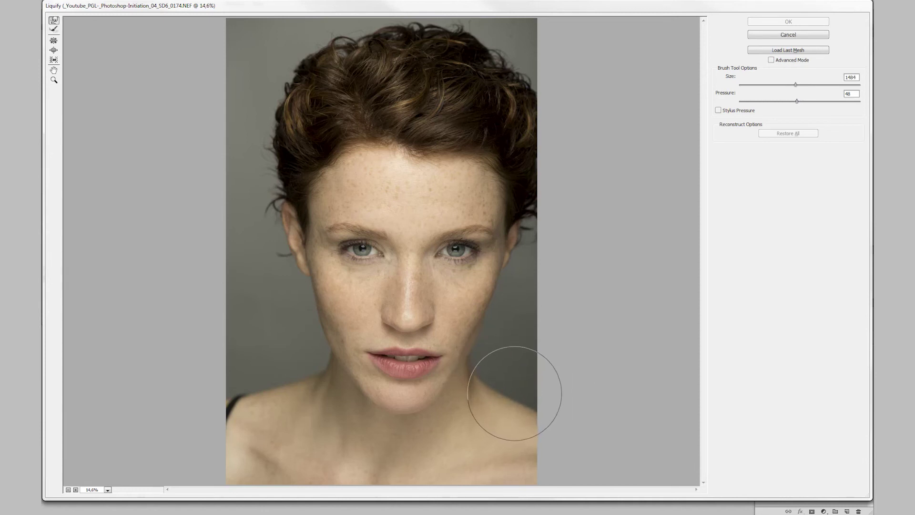
left_click_drag(520, 398, 517, 388)
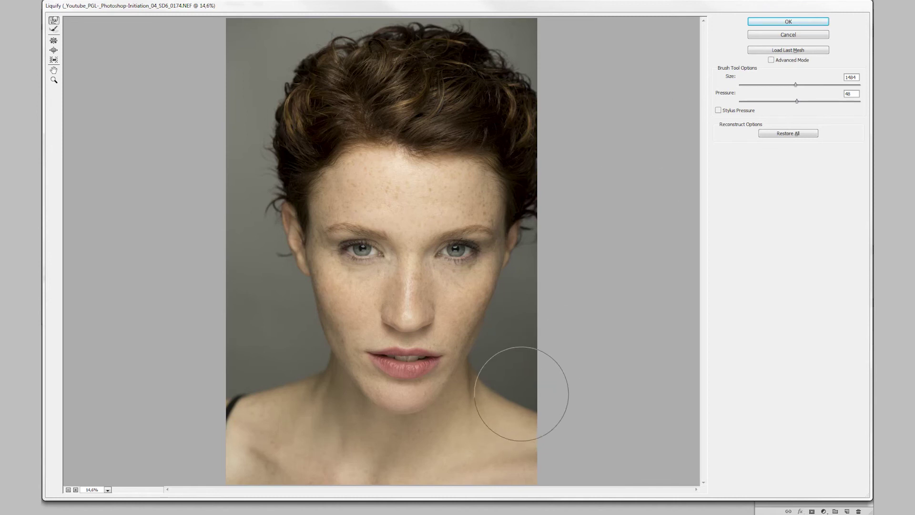
left_click(788, 21)
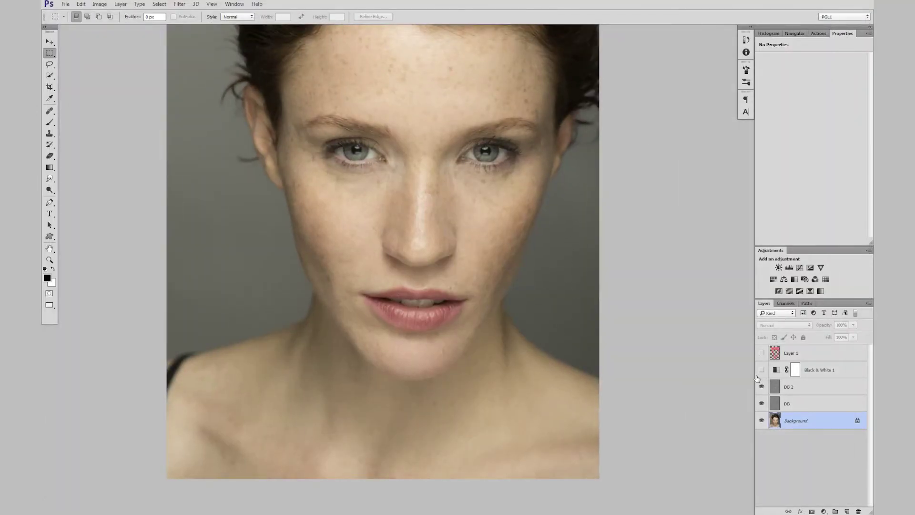
key("ctrl+z")
key("ctrl+z")
key("ctrl+z")
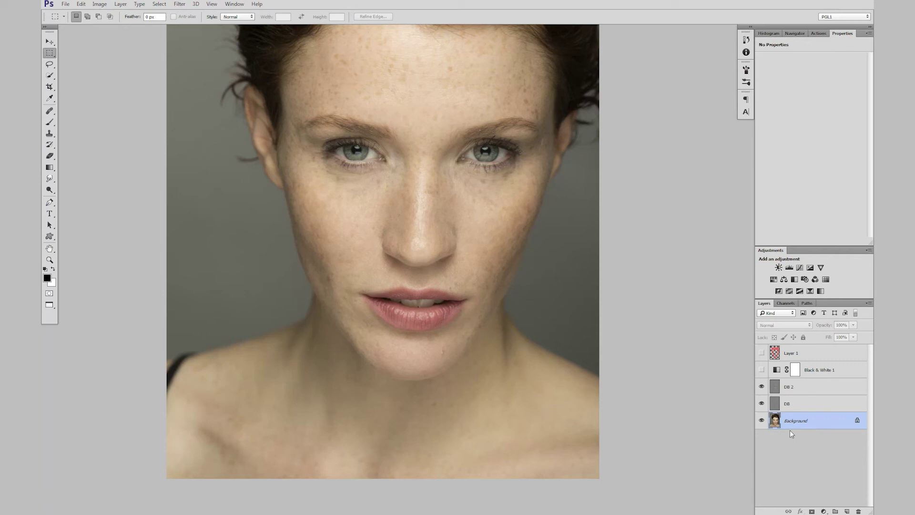
Step: Duplicate the Background, copy a rectangular area around the image-right shoulder to its own layer, and view that layer alone
key("ctrl+j")
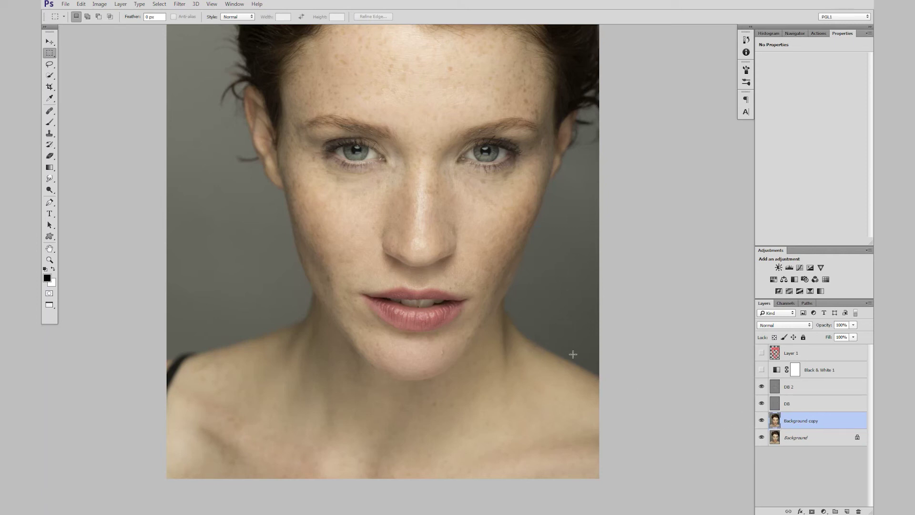
left_click(794, 420)
left_click_drag(514, 324, 639, 410)
left_click(593, 305)
left_click_drag(504, 305, 648, 416)
key("ctrl+j")
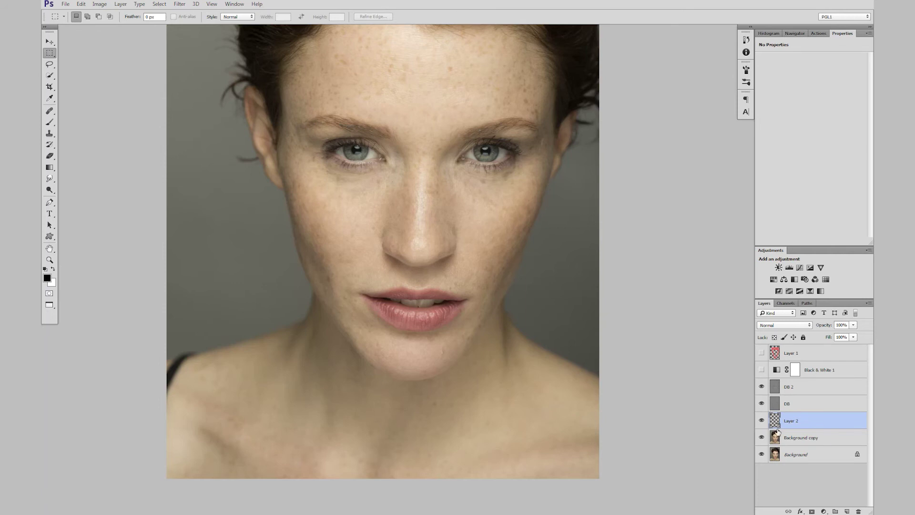
left_click(761, 421, "alt")
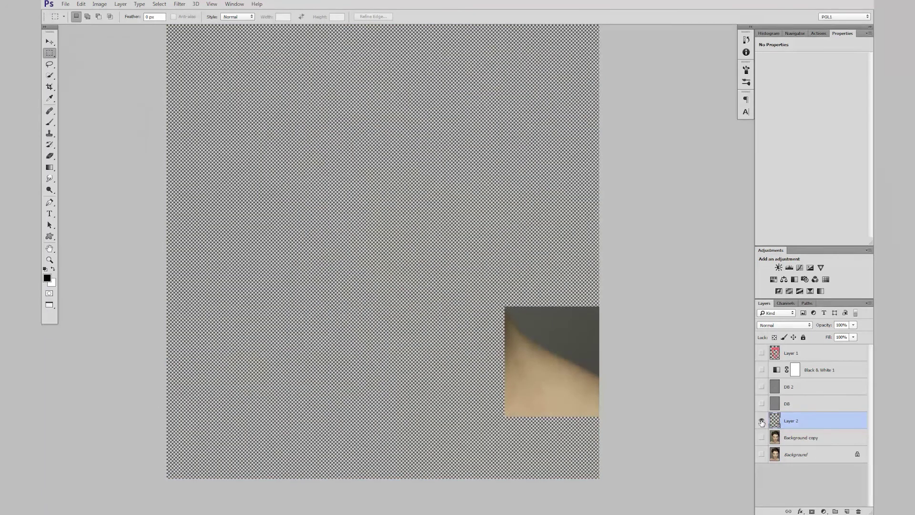
left_click(762, 421, "alt")
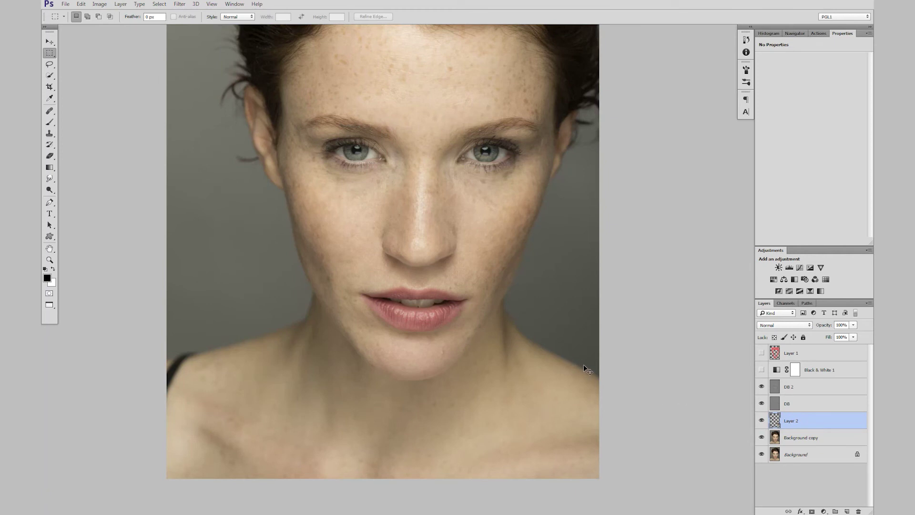
Step: Warp the copied shoulder patch on Layer 2 with Free Transform so the image-right shoulder line slopes lower
key("ctrl+t")
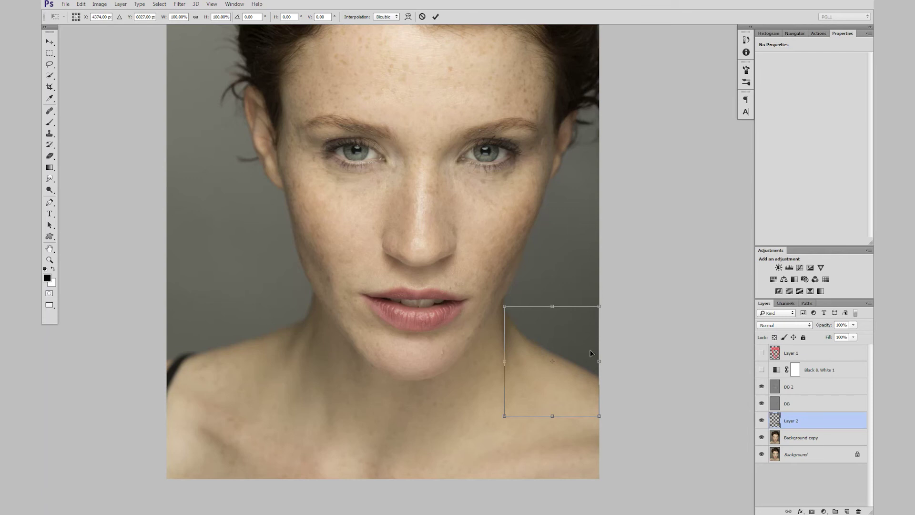
left_click(408, 17)
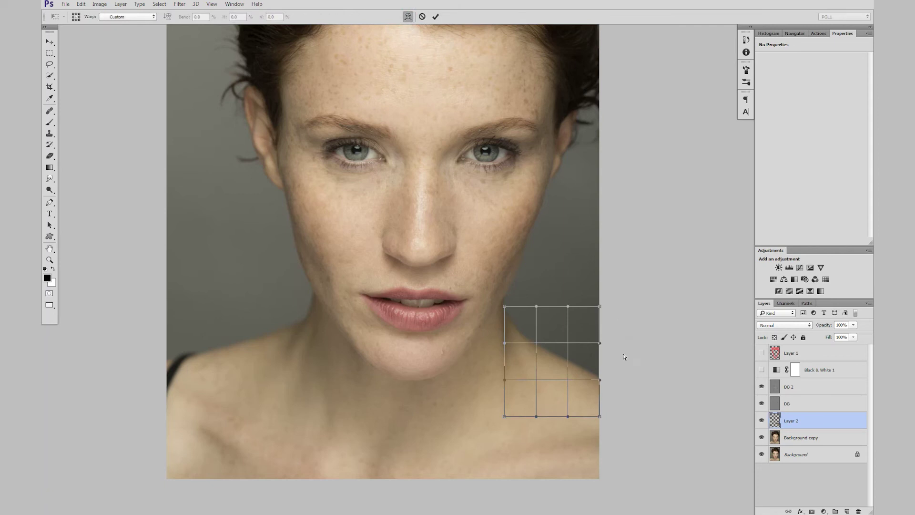
left_click_drag(592, 347, 603, 369)
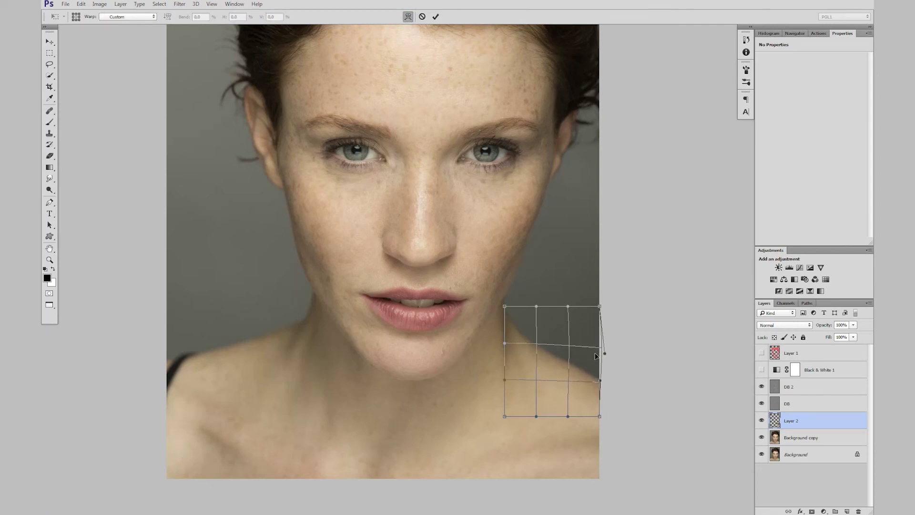
left_click_drag(533, 349, 533, 351)
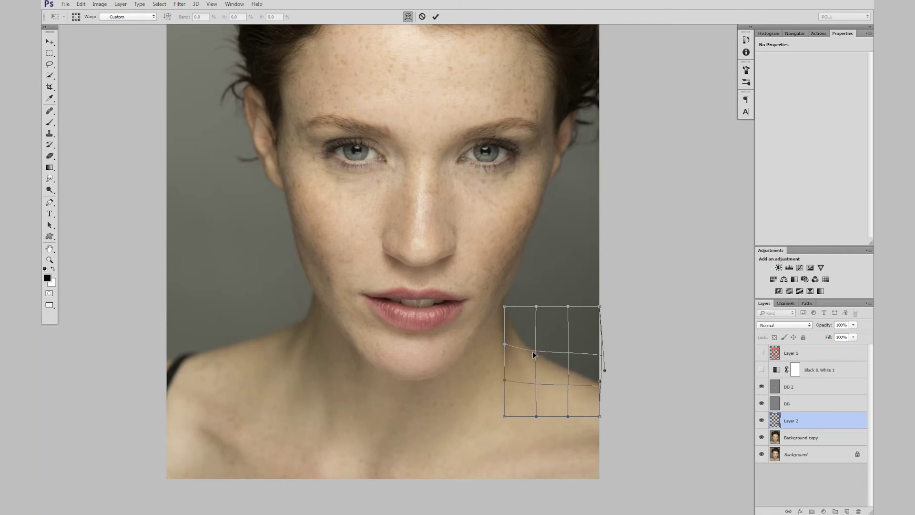
key("Return")
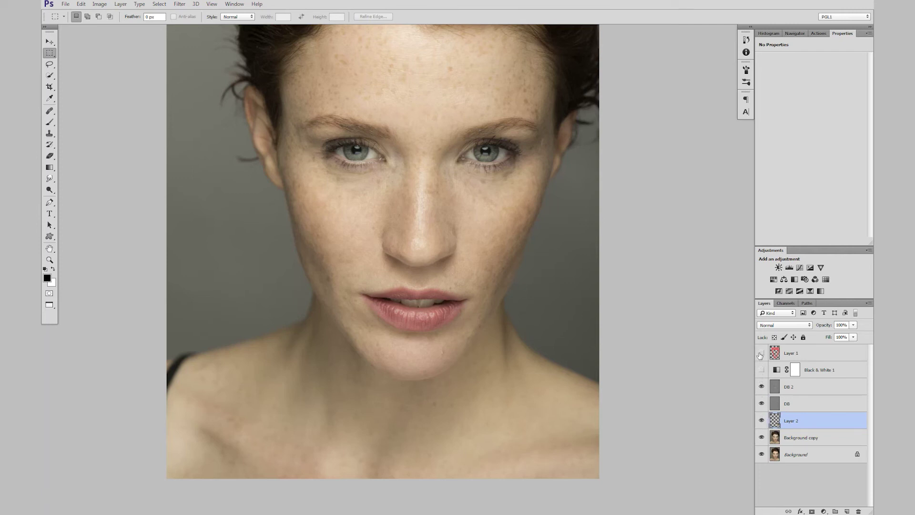
left_click(773, 496)
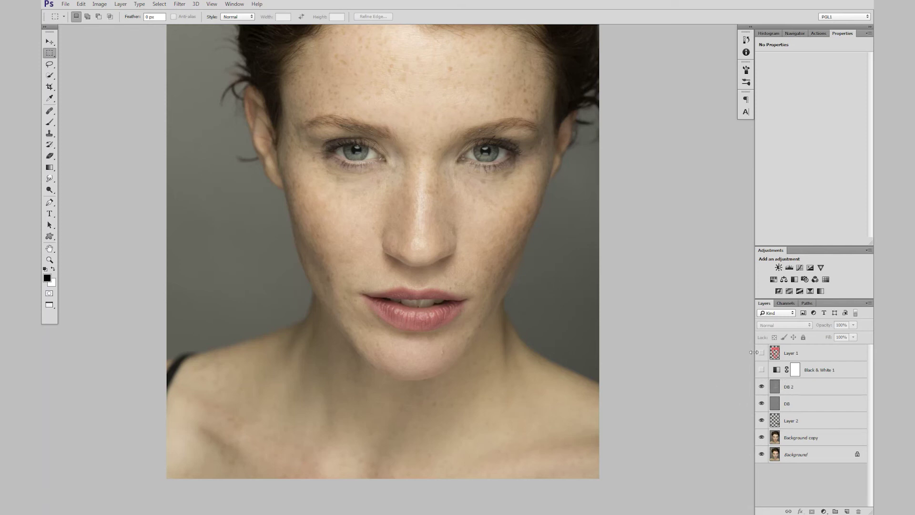
left_click(790, 421)
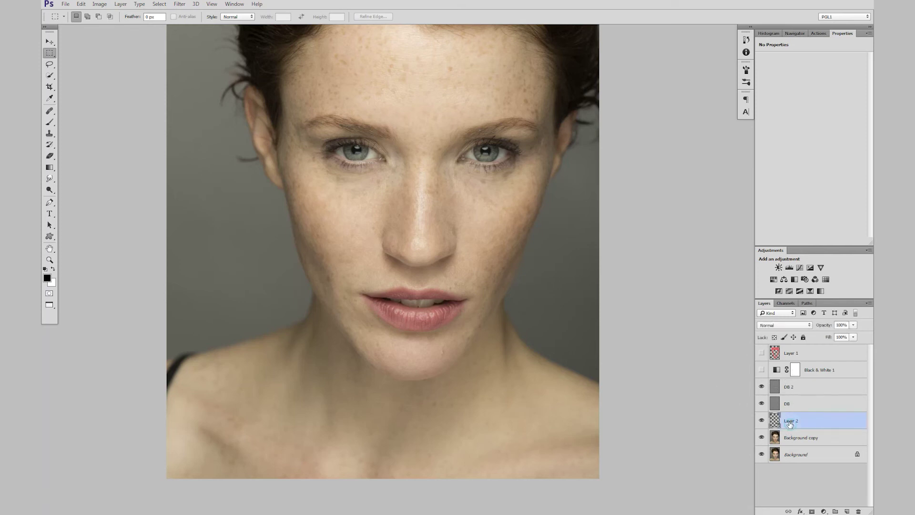
left_click(787, 403)
left_click(789, 387)
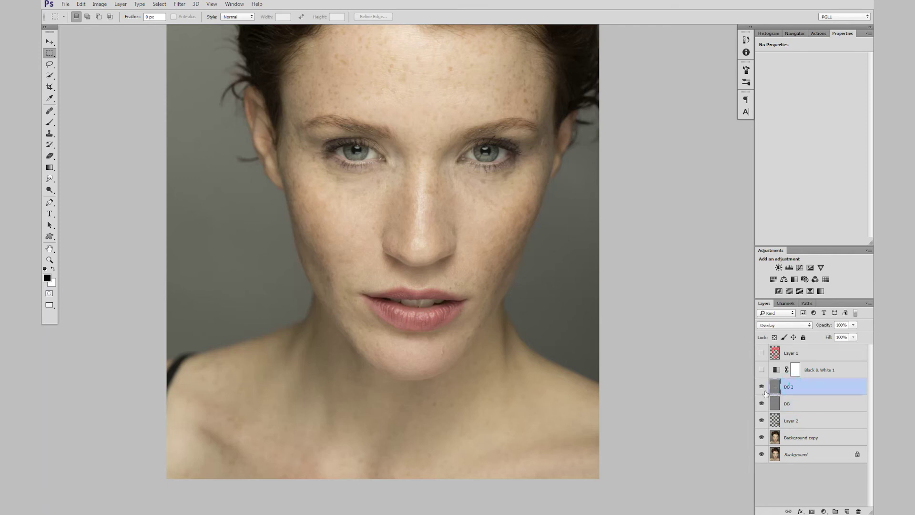
left_click(816, 441)
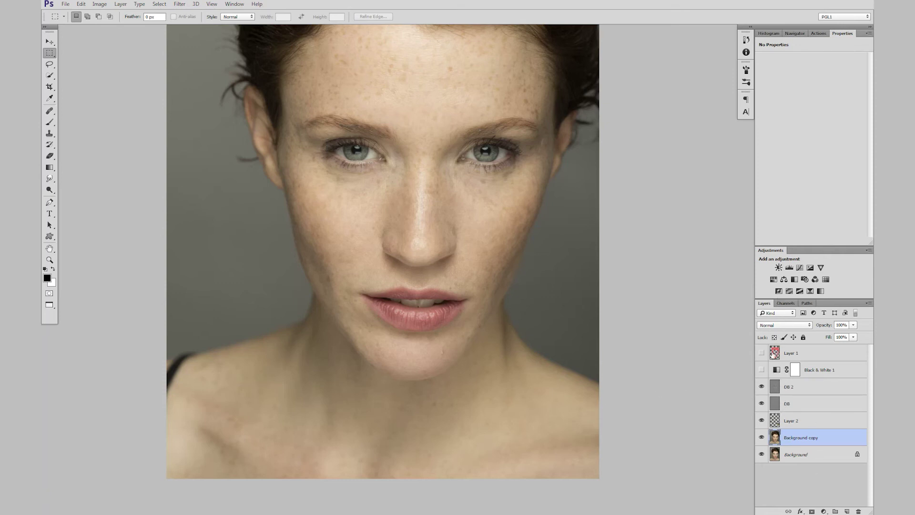
Step: Stamp the visible layers into a merged layer above DB 2, duplicate it, and delete both merged layers
left_click(790, 394)
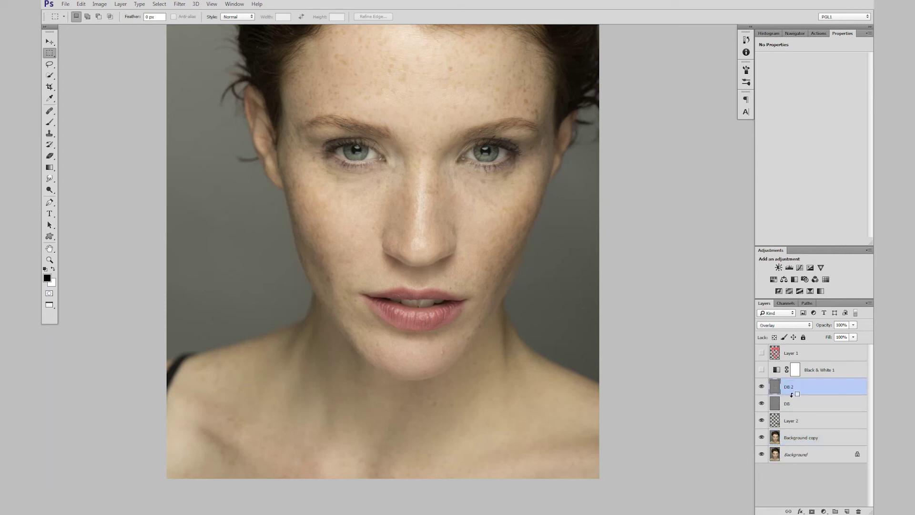
key("ctrl+shift+alt+e")
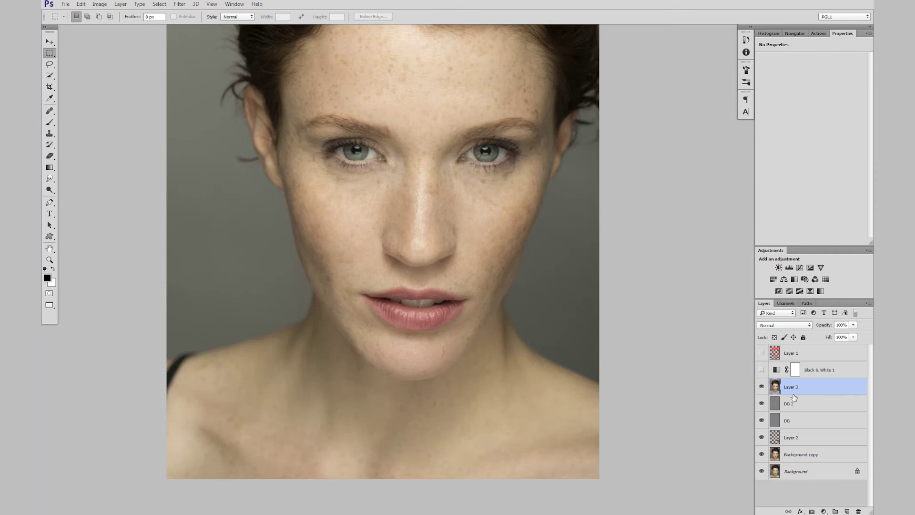
key("ctrl+j")
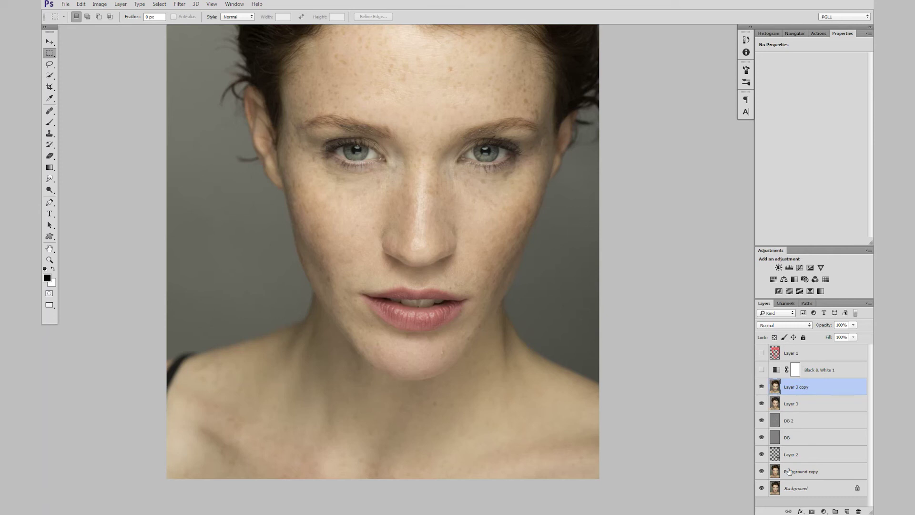
left_click(810, 407, "shift")
key("Delete")
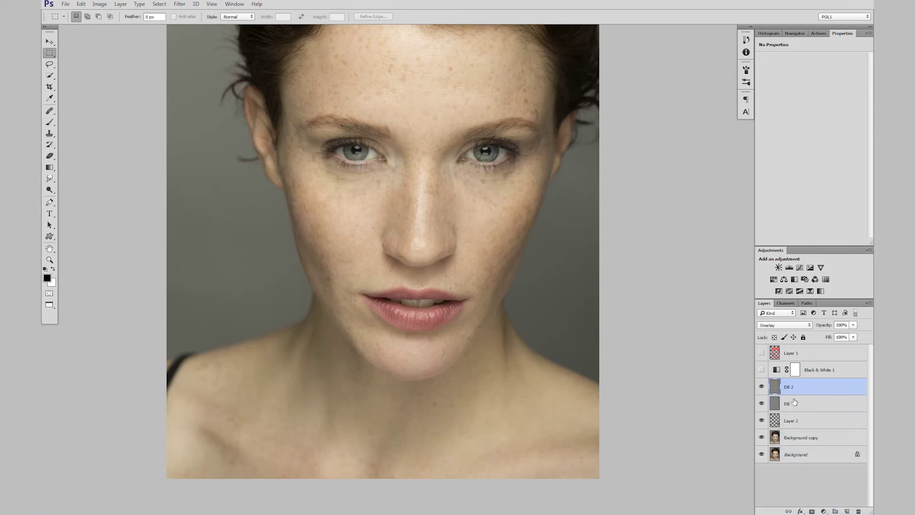
Step: Add a white layer mask to Layer 2
left_click(799, 405)
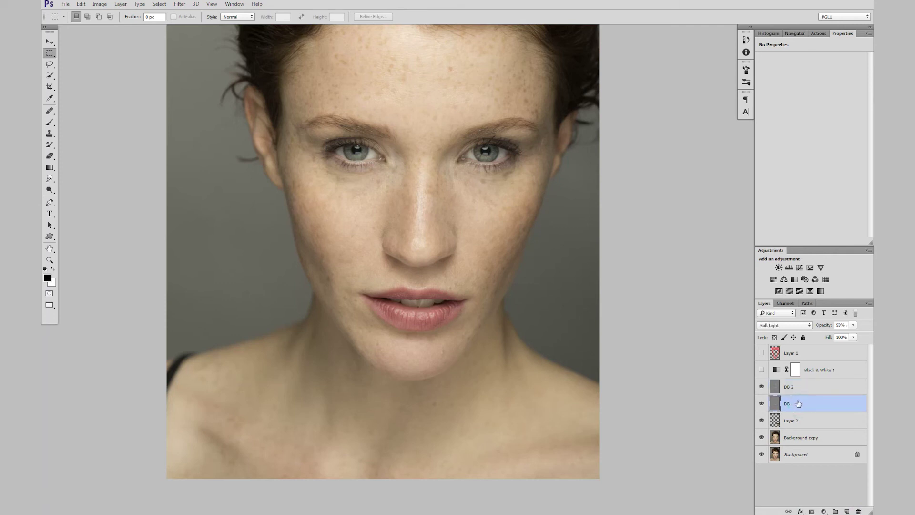
left_click(799, 420)
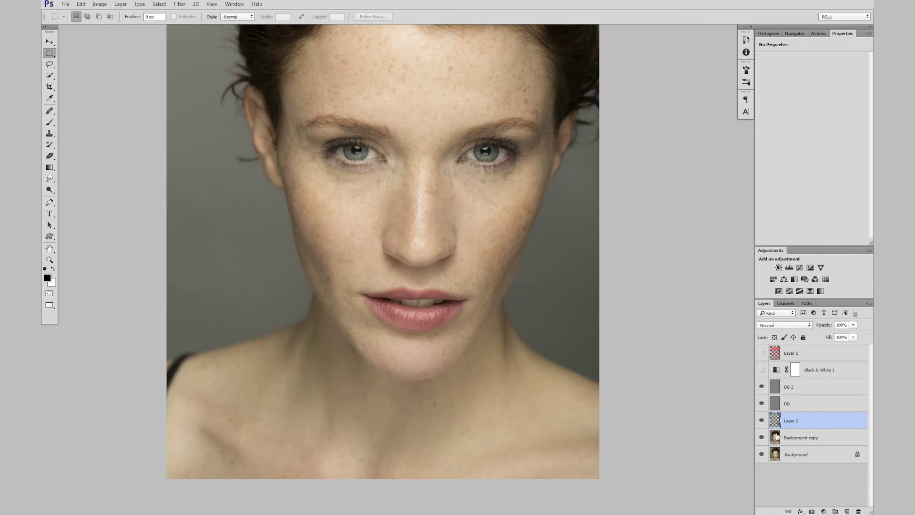
left_click(811, 510)
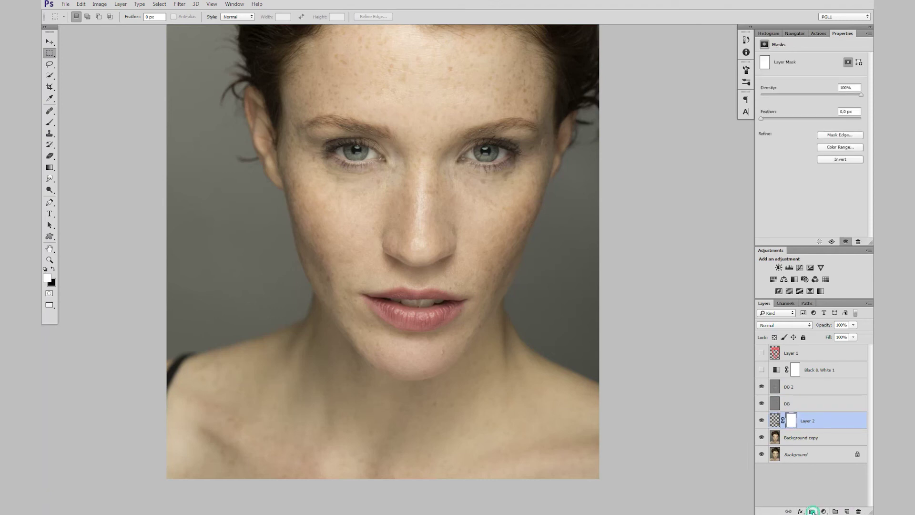
Step: Compare the image-right shoulder with Layer 2 hidden and shown, leaving the layer visible and its mask active
left_click(762, 420)
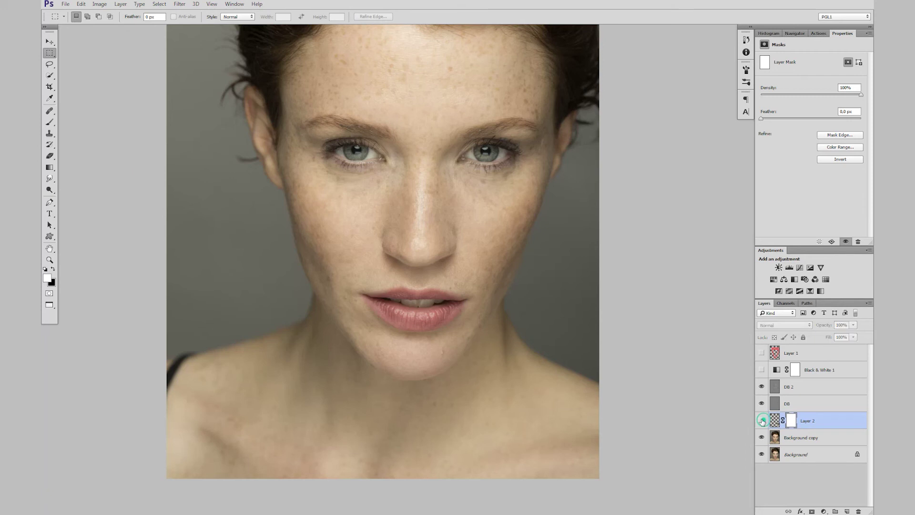
left_click(761, 420)
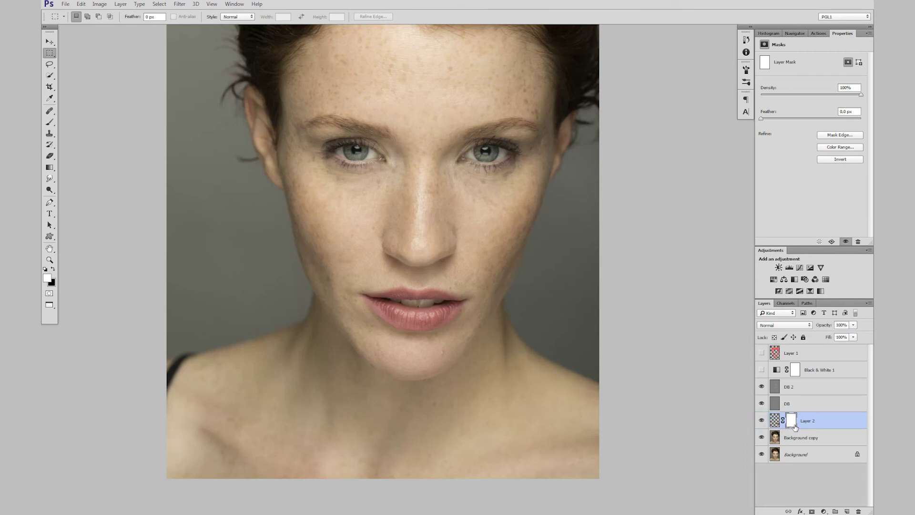
left_click(762, 420)
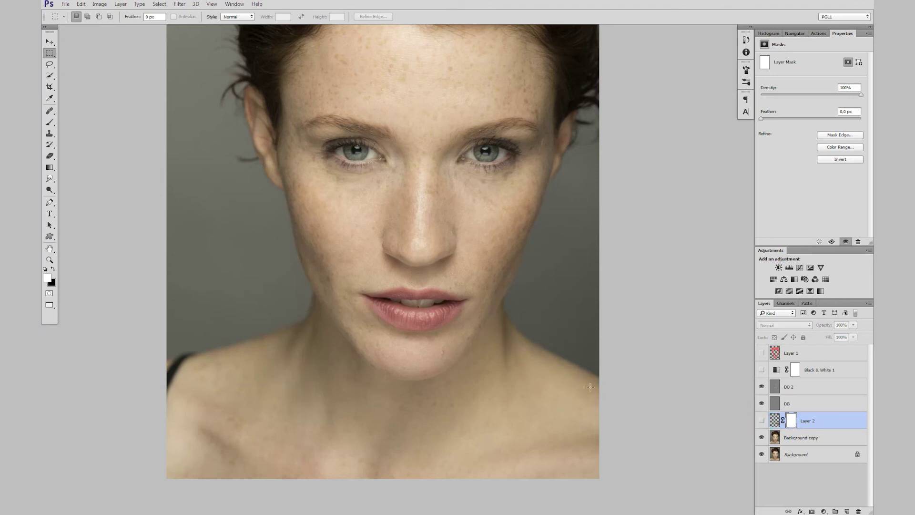
left_click(761, 421)
left_click(791, 424)
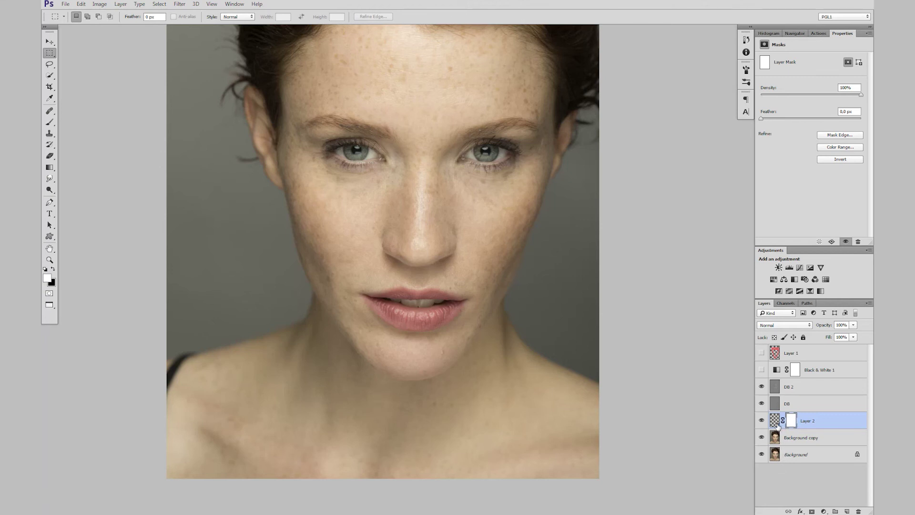
Step: View Layer 2 alone, compare it over the Background copy, and leave both visible together with the Background
left_click(761, 421, "alt")
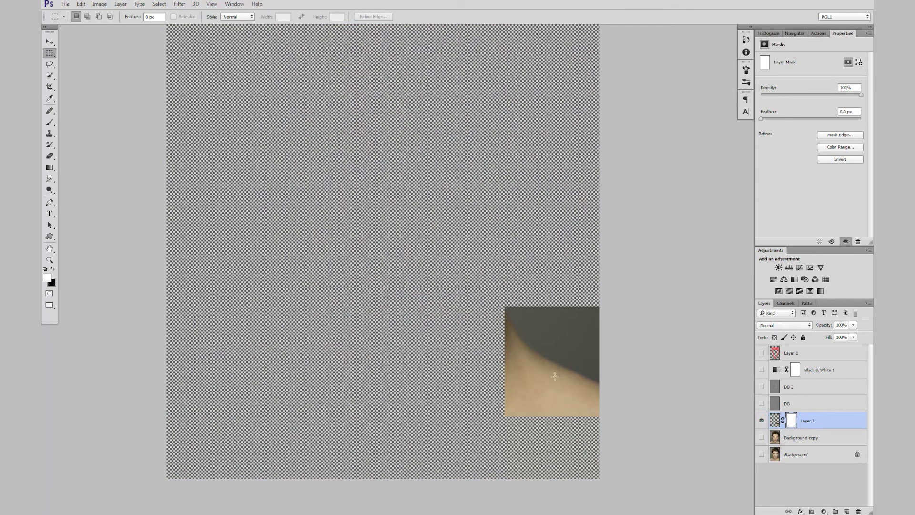
left_click(761, 420)
left_click(760, 437)
left_click(761, 420)
left_click(761, 420)
left_click(761, 420)
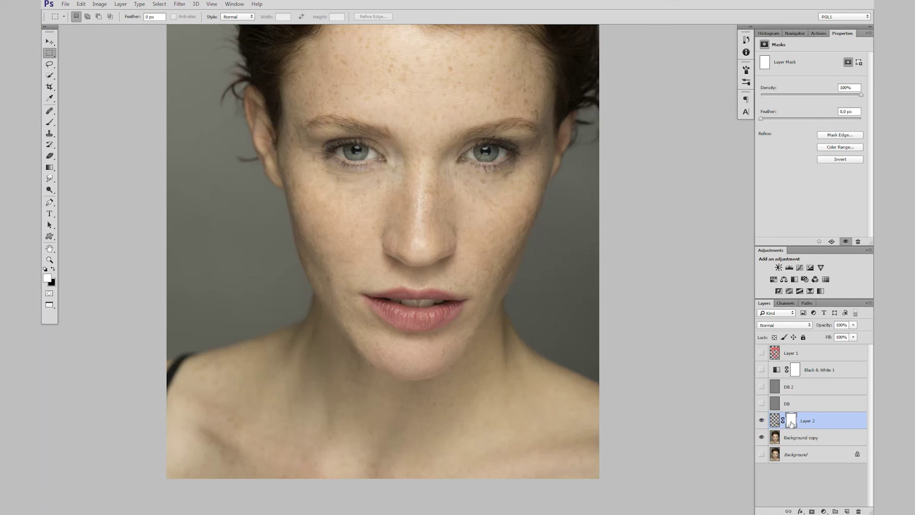
left_click(760, 454)
Step: Paint black on Layer 2's mask along the image-right shoulder edge with the Brush at size 564 and 100% flow
left_click(49, 122)
left_click(74, 122)
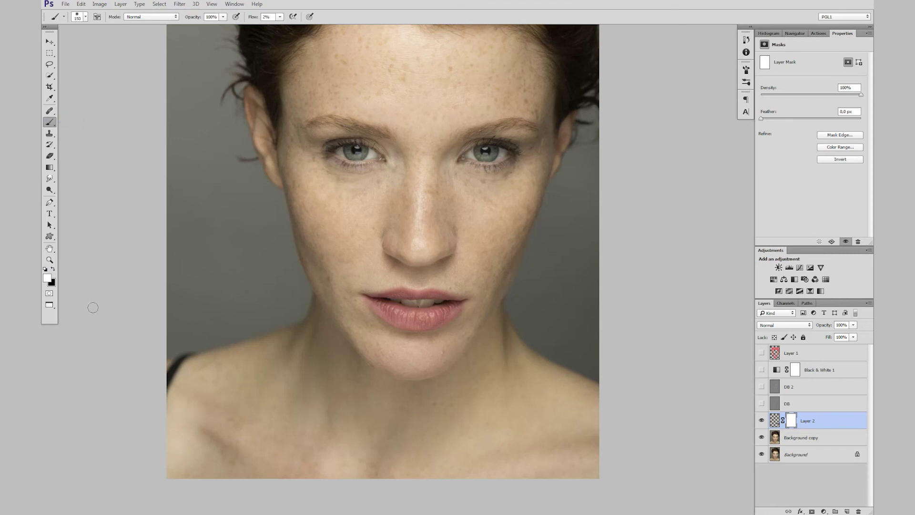
left_click(52, 270)
right_click(548, 358)
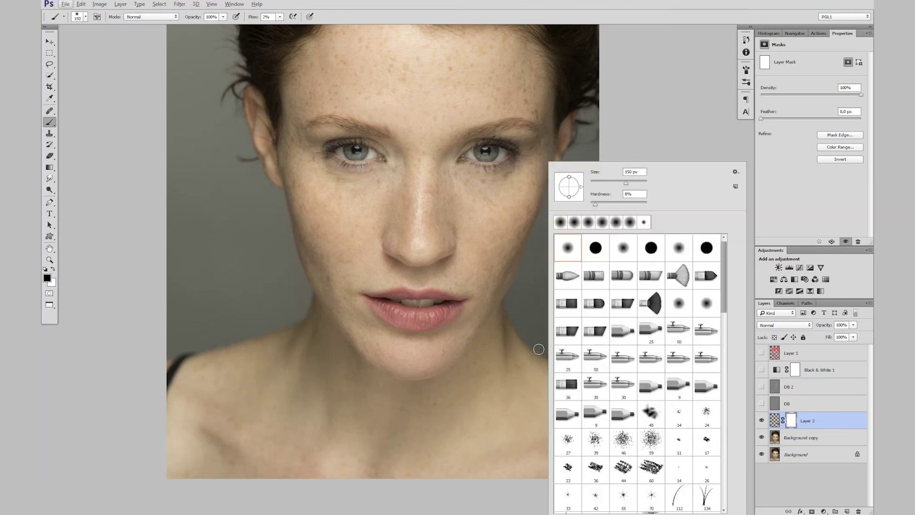
key("Escape")
left_click_drag(529, 367, 553, 365)
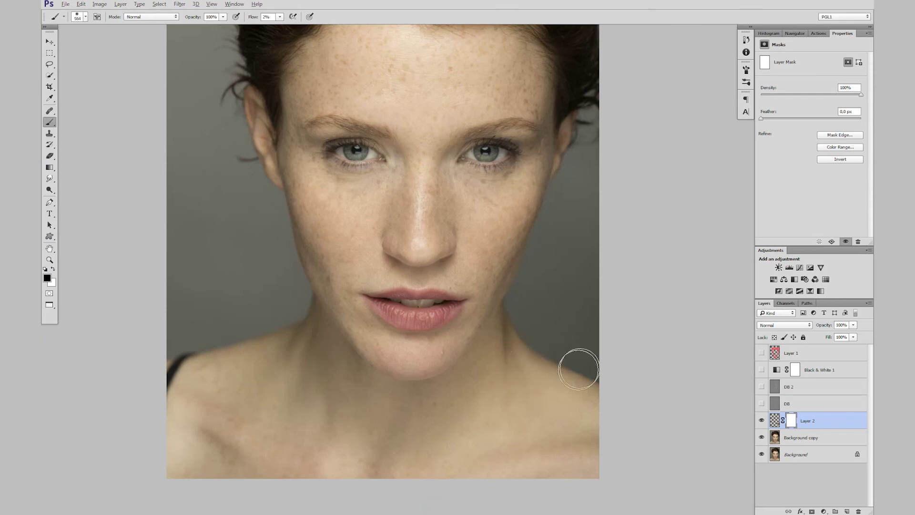
left_click(253, 16)
left_click_drag(252, 16, 347, 45)
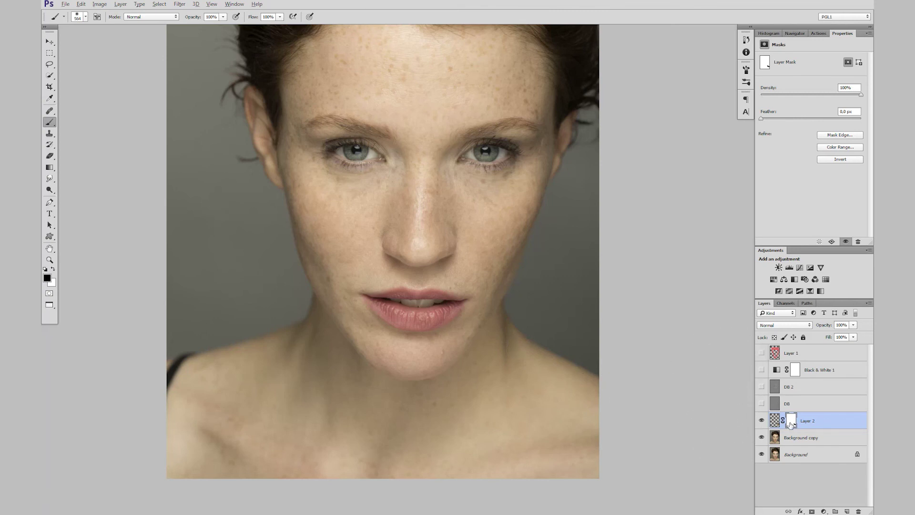
Step: View Layer 2's mask on its own to examine the painted black area, and return to the image
left_click(790, 424, "alt")
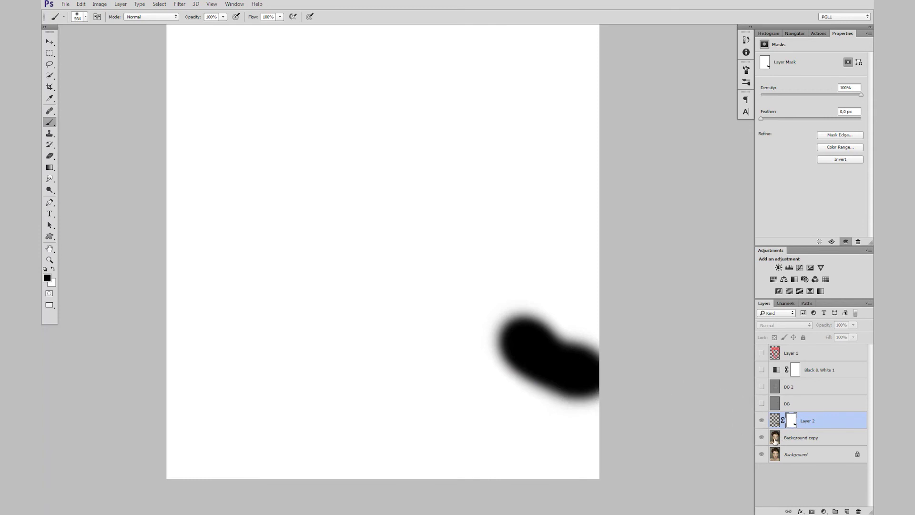
left_click(761, 422)
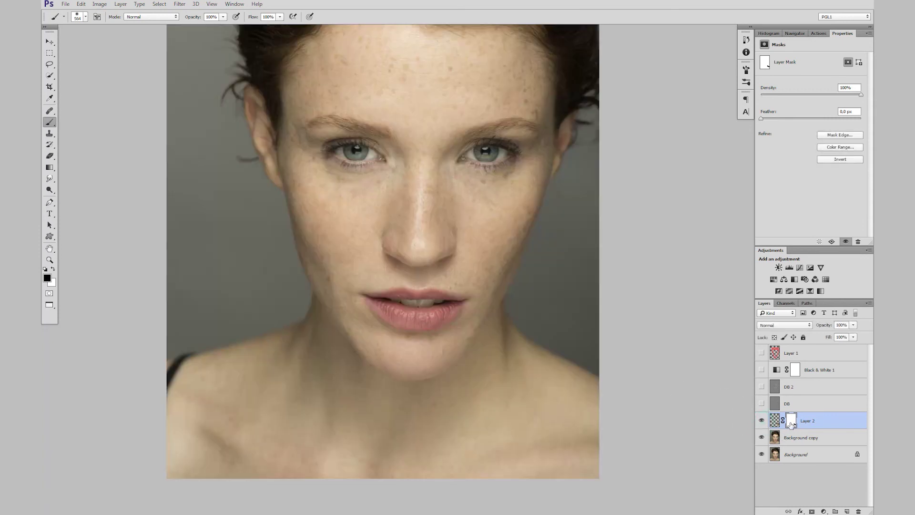
left_click(543, 341, "alt")
Step: Show the DB and DB 2 layers again and add a gray Overlay layer named DB hair above DB 2
left_click_drag(535, 332, 566, 333)
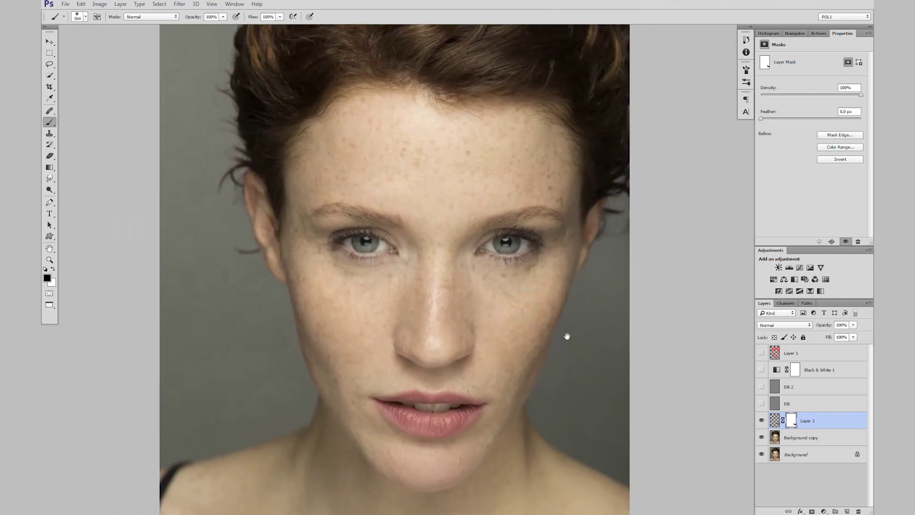
mouse_move(570, 375)
left_mouse_down()
mouse_move(559, 380)
mouse_move(545, 316)
left_mouse_up()
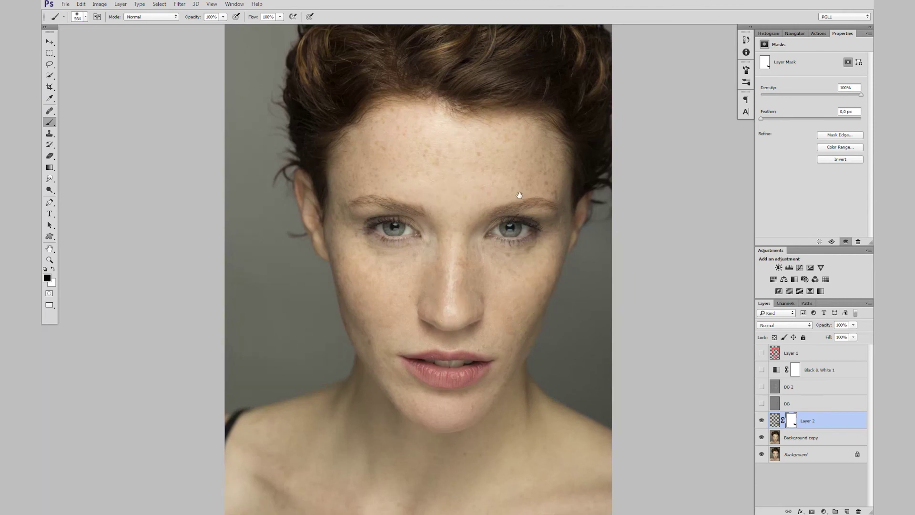
scroll(540, 198, "up", 3)
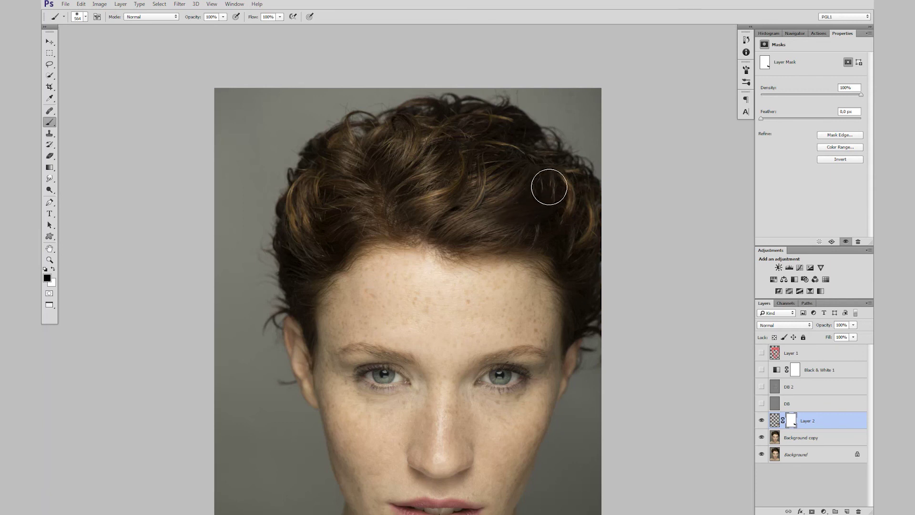
left_click(774, 420)
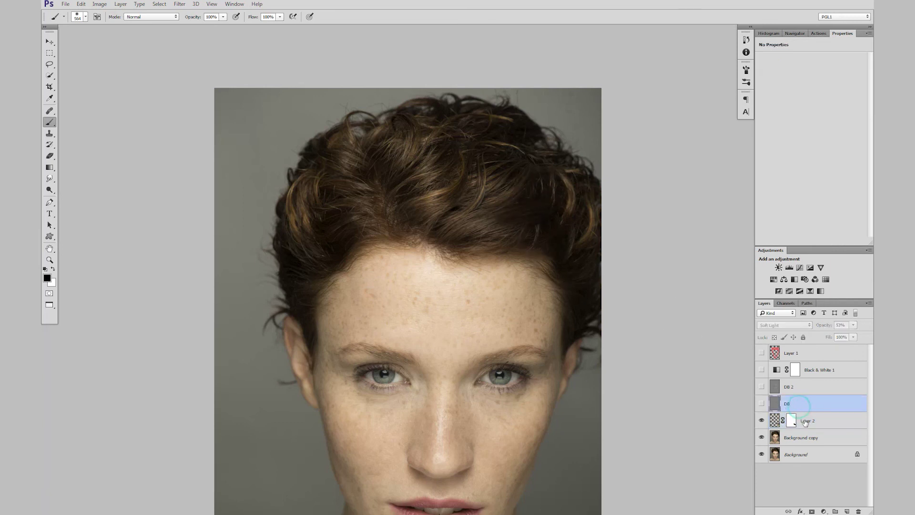
left_click(761, 404)
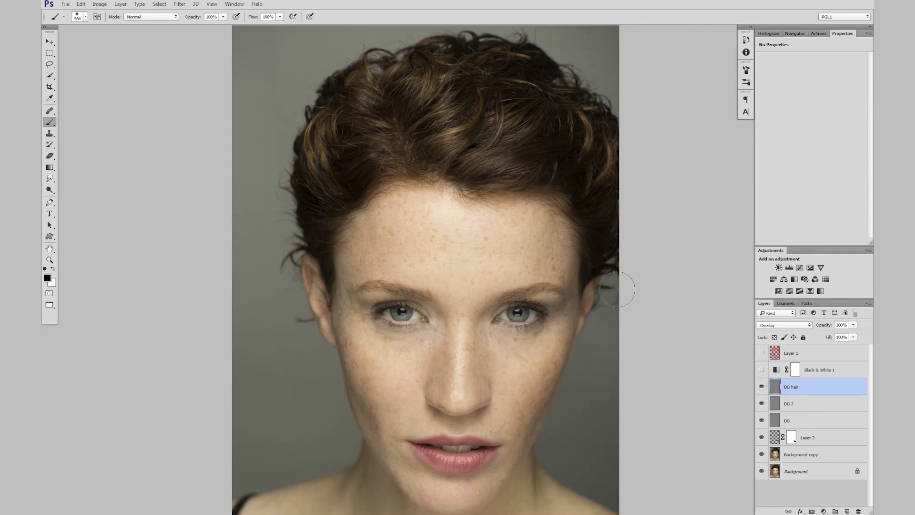
Step: Set the Brush flow to 5% for painting on the DB hair layer
left_click(141, 286)
left_click(268, 16)
type("1")
double_click(265, 16)
type("5")
key("Return")
Step: Brighten the hair's highlight strands on the DB hair layer by painting white, reducing the Brush size to 100
left_click_drag(467, 184, 407, 255)
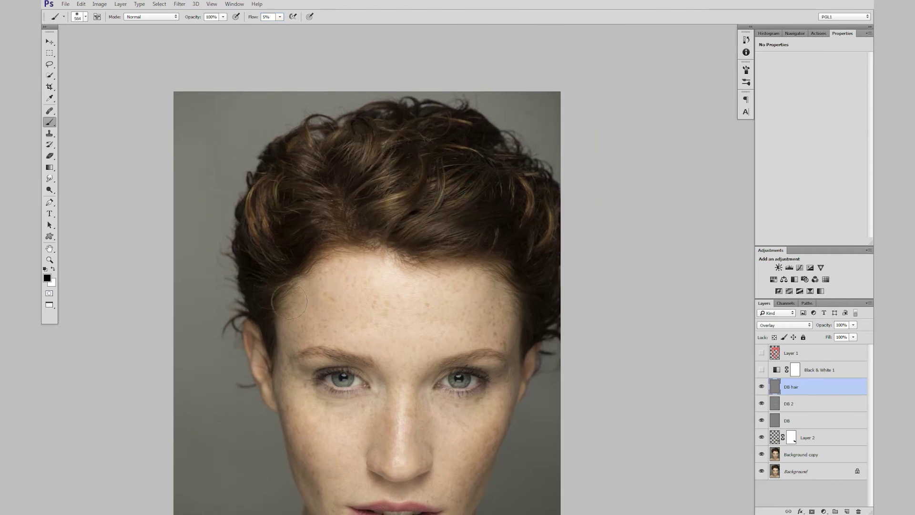
key("x")
key("bracketleft")
left_click_drag(300, 221, 322, 235)
key("bracketleft")
key("bracketleft")
key("bracketleft")
key("bracketleft")
key("bracketleft")
key("bracketleft")
key("bracketleft")
key("bracketleft")
mouse_move(367, 198)
left_mouse_down()
mouse_move(439, 177)
mouse_move(454, 194)
mouse_move(423, 212)
mouse_move(446, 186)
left_mouse_up()
mouse_move(431, 115)
left_mouse_down()
mouse_move(346, 144)
mouse_move(330, 139)
left_mouse_up()
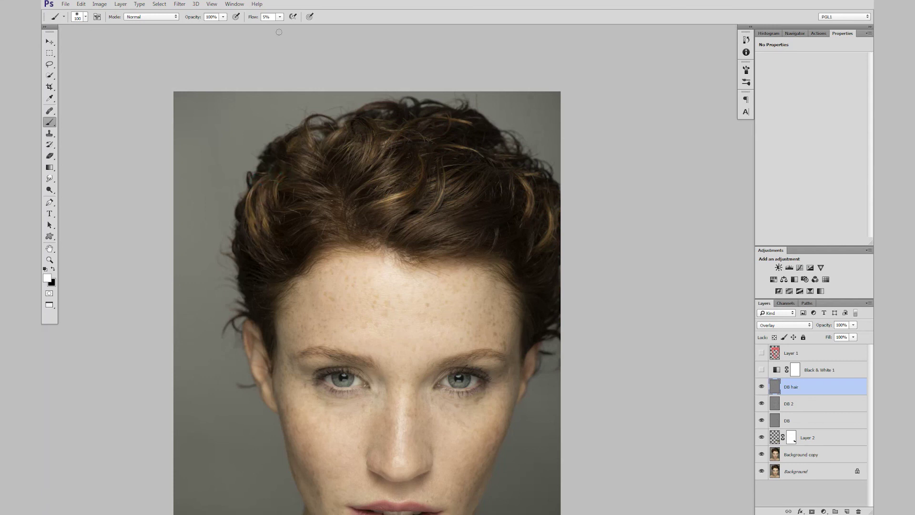
Step: Set the Brush flow to 3% and size to 200, and paint white over broad areas of the hair on the DB hair layer
left_click(265, 16)
type("5")
key("Return")
key("bracketright")
key("bracketright")
key("bracketright")
left_click(469, 192)
mouse_move(423, 226)
left_mouse_down()
mouse_move(392, 236)
mouse_move(483, 244)
left_mouse_up()
left_click_drag(424, 245, 545, 234)
left_click_drag(465, 239, 492, 210)
left_click(359, 145)
left_click_drag(309, 151, 334, 175)
left_click(340, 222)
Step: Deepen the hair's shadow areas by painting black on the DB hair layer
key("x")
left_click(280, 196)
left_click(362, 153)
mouse_move(411, 178)
left_mouse_down()
mouse_move(359, 198)
mouse_move(388, 214)
mouse_move(416, 202)
mouse_move(415, 216)
mouse_move(443, 233)
mouse_move(498, 208)
mouse_move(486, 149)
left_mouse_up()
mouse_move(344, 168)
left_mouse_down()
mouse_move(326, 185)
mouse_move(309, 177)
mouse_move(298, 198)
mouse_move(347, 206)
left_mouse_up()
left_click_drag(319, 245, 263, 272)
mouse_move(378, 244)
left_mouse_down()
mouse_move(430, 242)
mouse_move(450, 218)
mouse_move(483, 219)
mouse_move(456, 230)
mouse_move(485, 232)
left_mouse_up()
left_click_drag(502, 168, 445, 131)
left_click(347, 143)
Step: Compare the portrait with the DB hair layer hidden and shown, at full view and close up on the hair
left_click(761, 386)
left_click(760, 387)
left_click(638, 372, "alt")
left_click(620, 372, "alt")
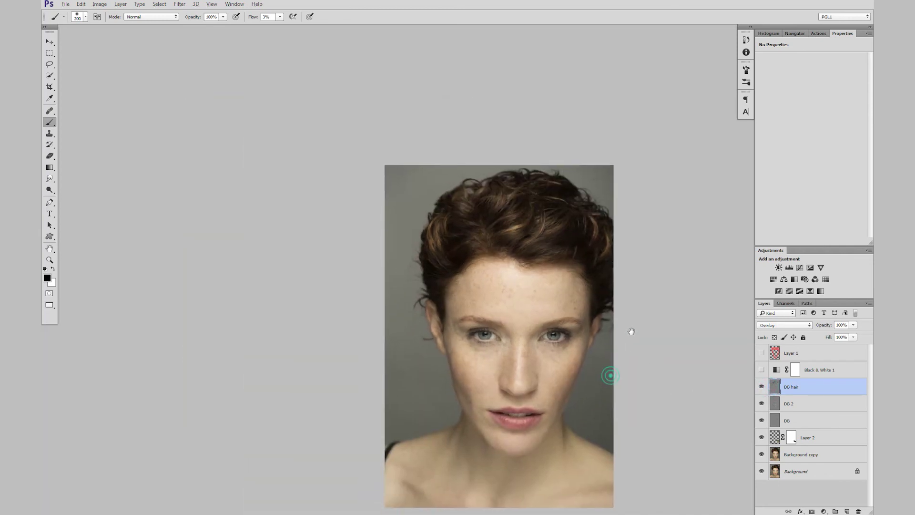
left_click(761, 386)
left_click(761, 386)
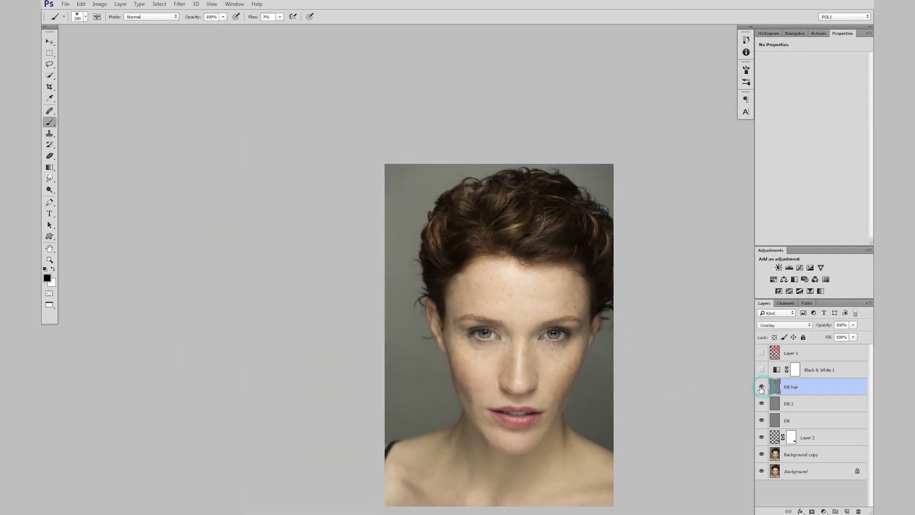
left_click(652, 353, "ctrl")
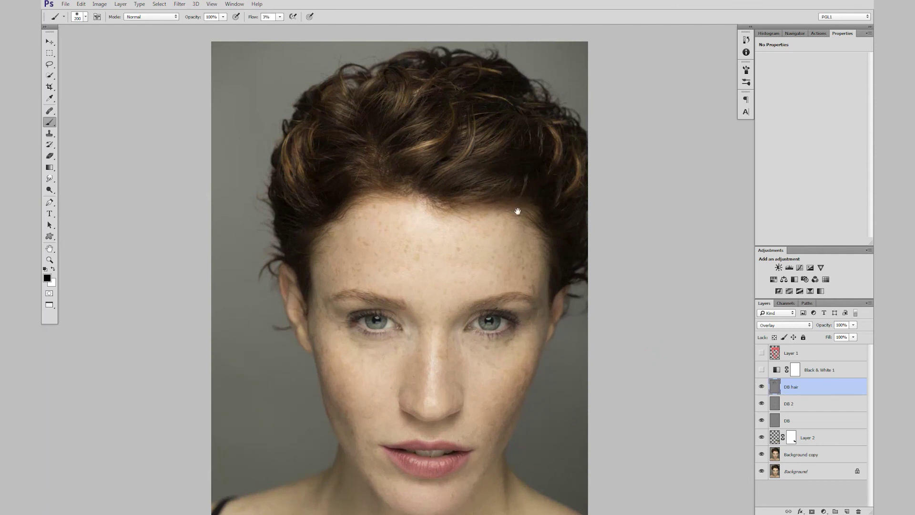
left_click(493, 213, "alt")
left_click_drag(494, 214, 490, 234)
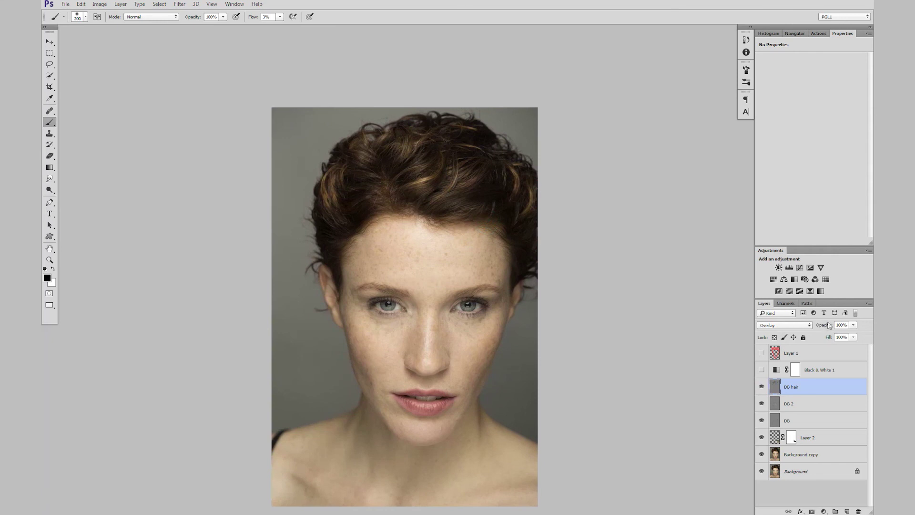
left_click(439, 187, "ctrl")
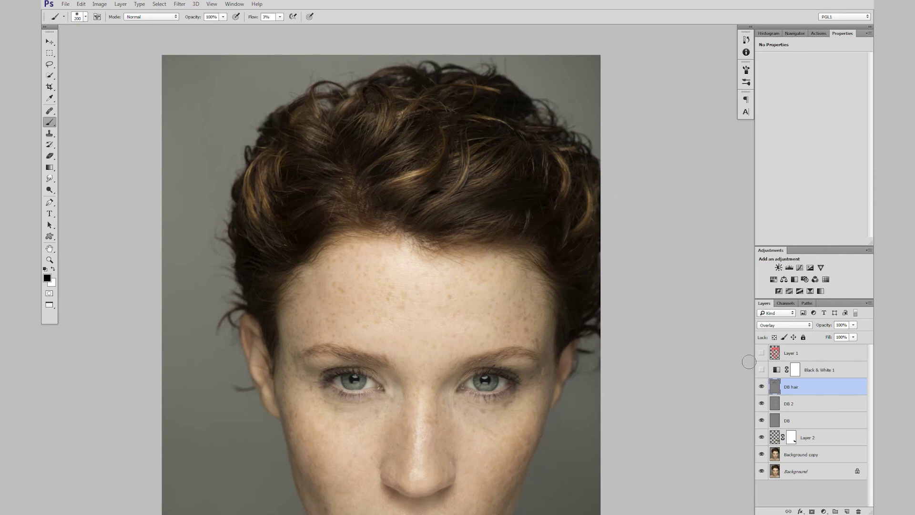
left_click(761, 386)
left_click(761, 387)
Step: Add a layer mask to DB hair and paint black at 100% flow over the hair near the image's right edge
left_click_drag(576, 265, 543, 228)
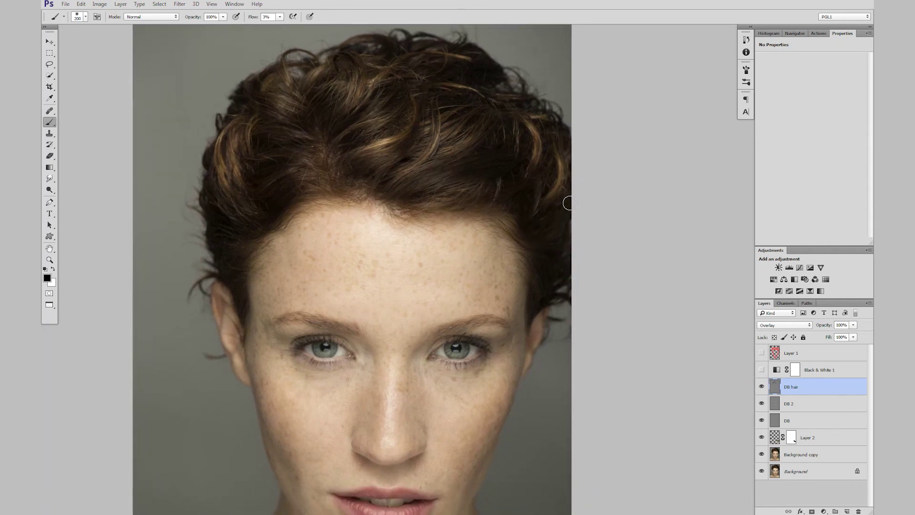
mouse_move(527, 149)
left_mouse_down()
mouse_move(531, 120)
mouse_move(553, 129)
mouse_move(543, 139)
mouse_move(558, 182)
mouse_move(513, 121)
mouse_move(534, 174)
mouse_move(538, 136)
mouse_move(542, 170)
mouse_move(556, 166)
mouse_move(536, 134)
left_mouse_up()
key("bracketleft")
key("bracketleft")
key("bracketleft")
left_click(812, 511)
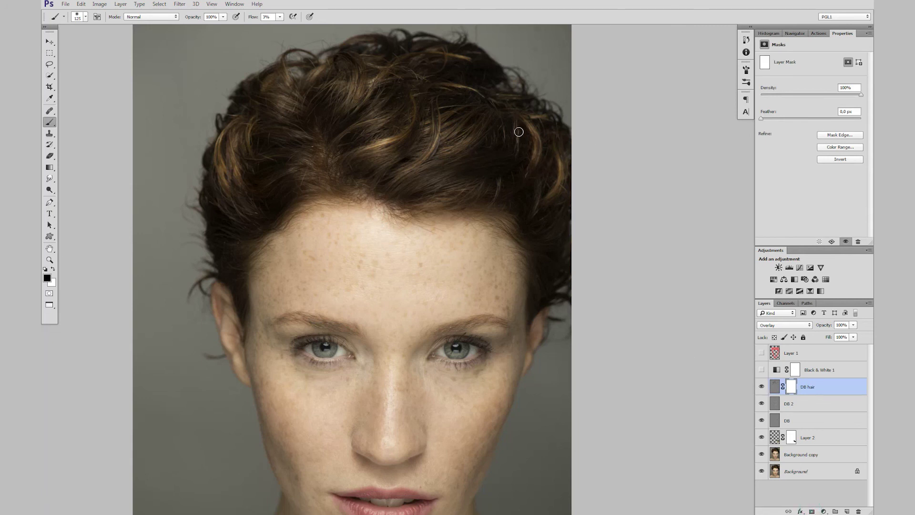
left_click_drag(252, 18, 522, 139)
mouse_move(558, 146)
left_mouse_down()
mouse_move(546, 202)
mouse_move(536, 123)
mouse_move(533, 166)
mouse_move(552, 141)
mouse_move(524, 123)
mouse_move(547, 184)
mouse_move(537, 126)
left_mouse_up()
Step: View the DB hair mask on its own, and compare the image with the DB hair layer hidden and shown
left_click(791, 389, "alt")
left_click(791, 389, "alt")
left_click(761, 387)
left_click(762, 387)
left_click(762, 387)
left_click(762, 387)
Step: Compare the hair with the DB hair mask disabled and enabled
left_click(791, 389, "shift")
left_click(791, 389)
left_click(791, 389, "shift")
left_click(791, 389, "shift")
left_click(792, 389, "shift")
left_click(791, 389, "shift")
left_click(791, 388, "shift")
key("ctrl+0")
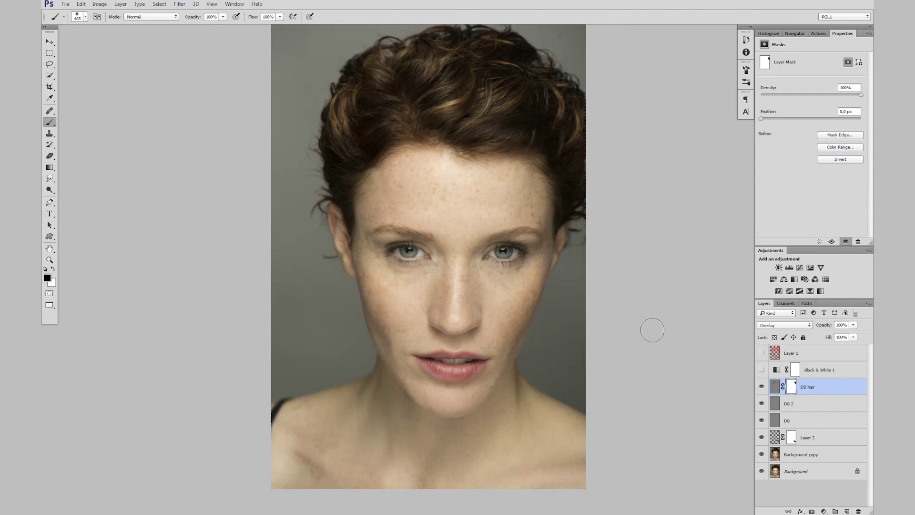
Step: Group the DB hair, DB 2 and DB layers, and name the group DB
left_click(823, 385)
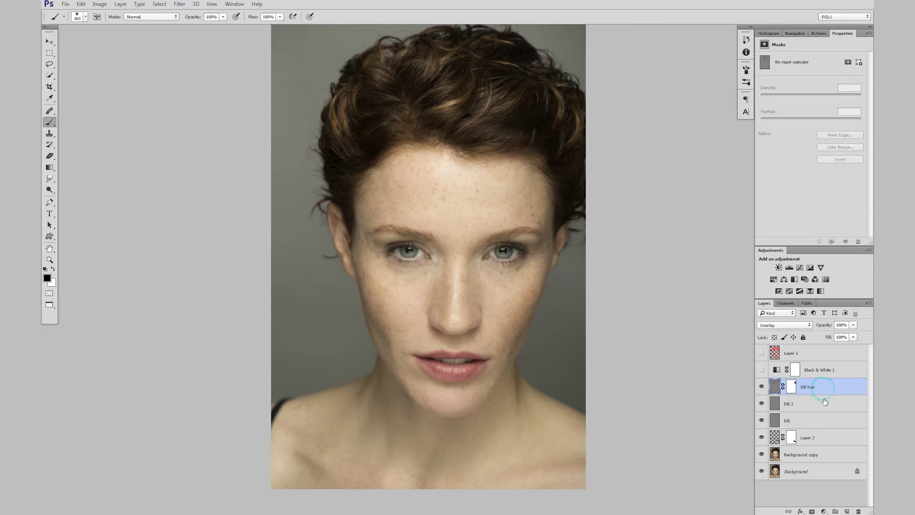
left_click(818, 423, "shift")
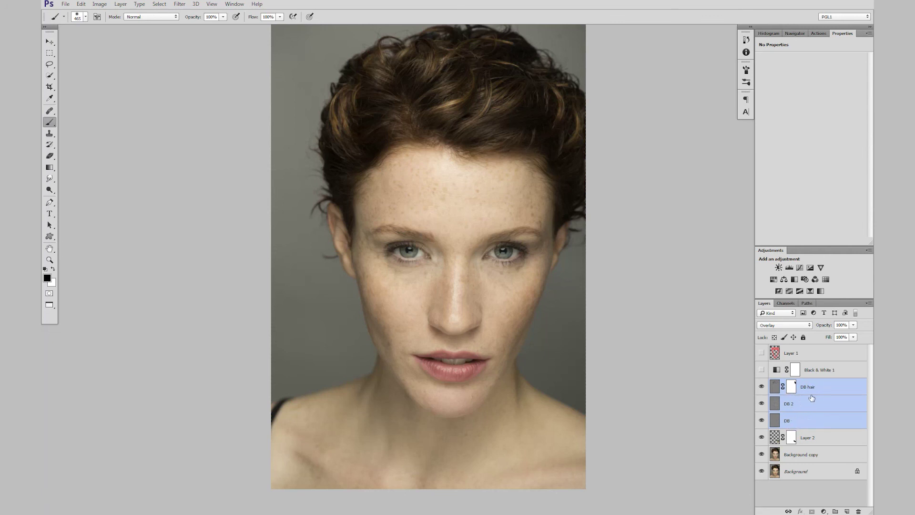
left_click(811, 389)
left_click(815, 415, "shift")
key("ctrl+g")
double_click(792, 384)
type("DB")
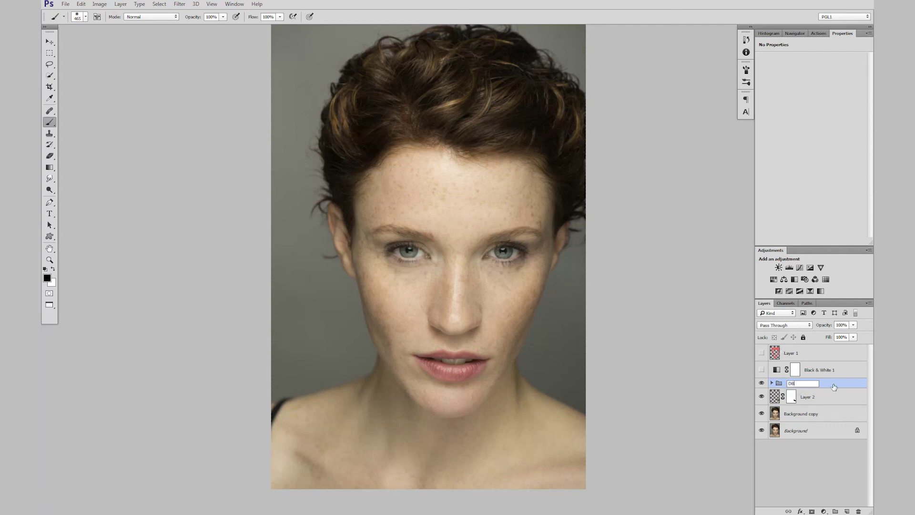
key("Return")
Step: Check the layers inside the DB group and assign the group the Violet color label
left_click(772, 383)
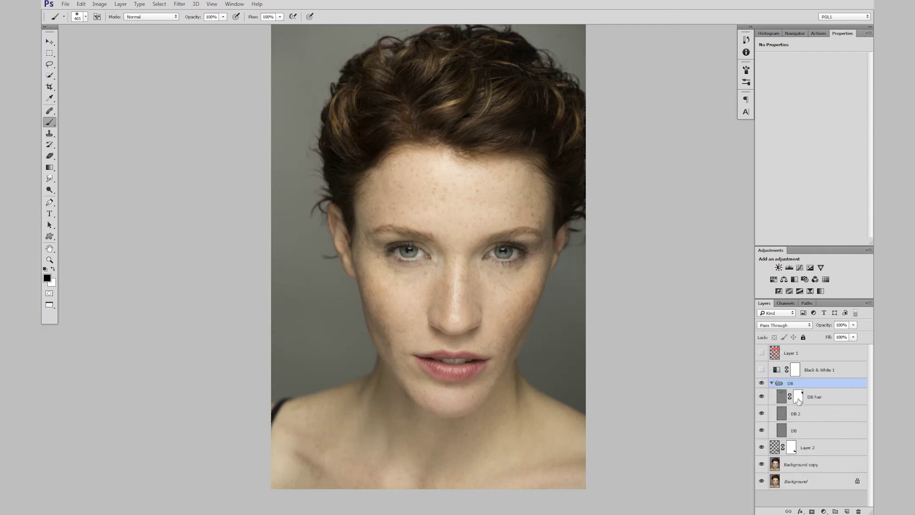
left_click(772, 383)
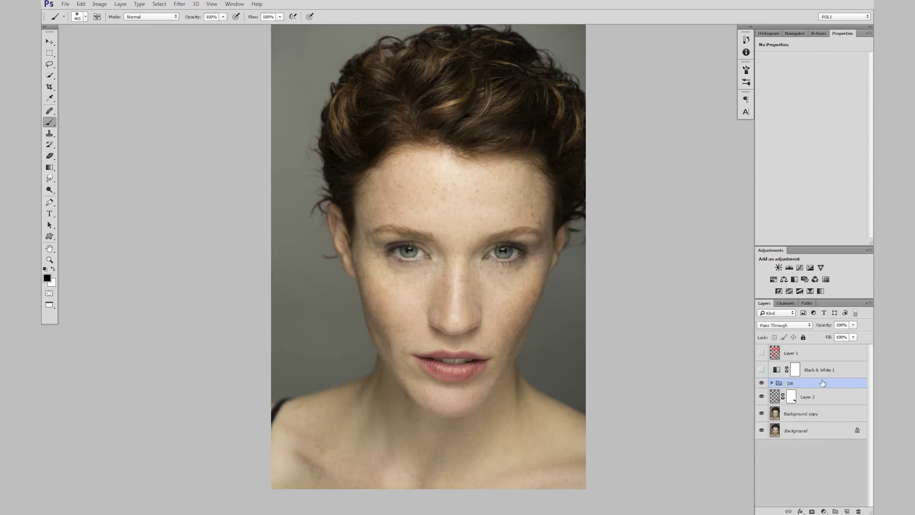
right_click(763, 383)
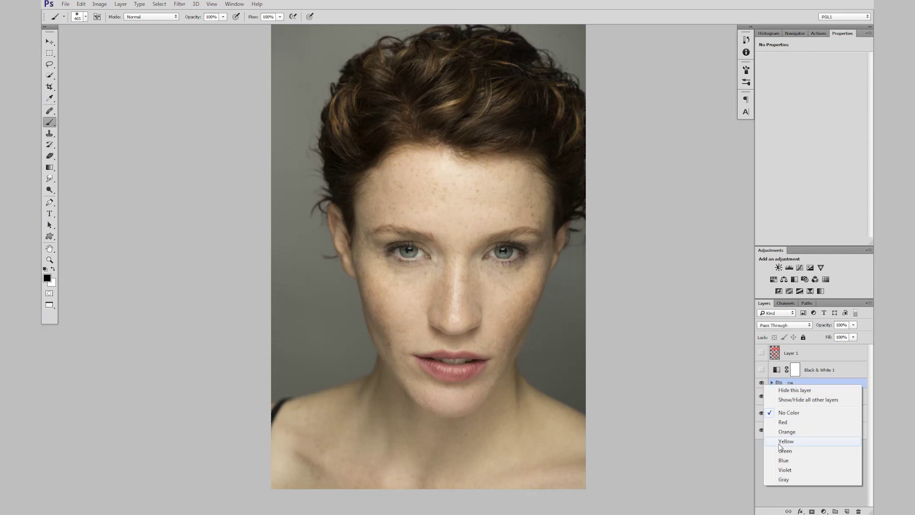
left_click(784, 469)
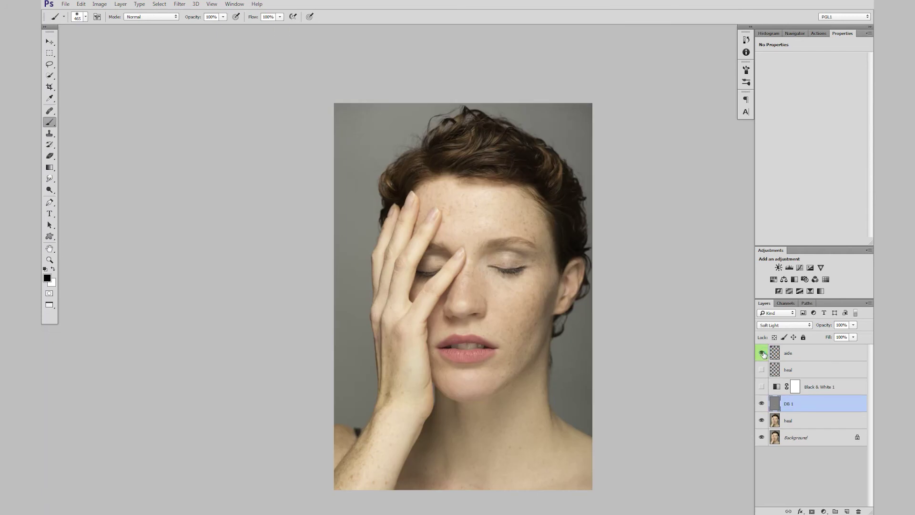
Step: Toggle the visibility of the green-labelled top layer in the hand-over-face portrait, leaving it hidden
left_click(761, 353)
left_click(760, 353)
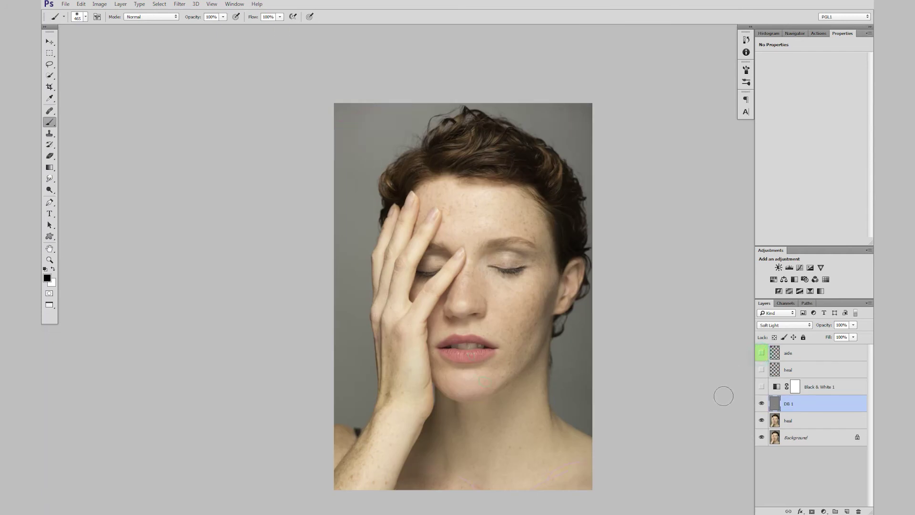